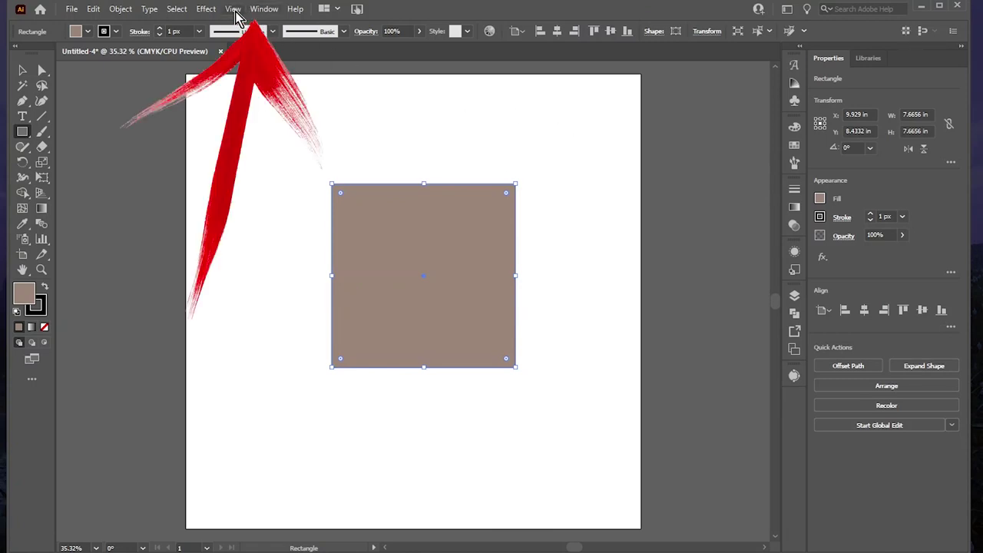
Step: Resize the selected square to 10 in wide and 10 in high, then lock its width and height proportions
left_click(269, 11)
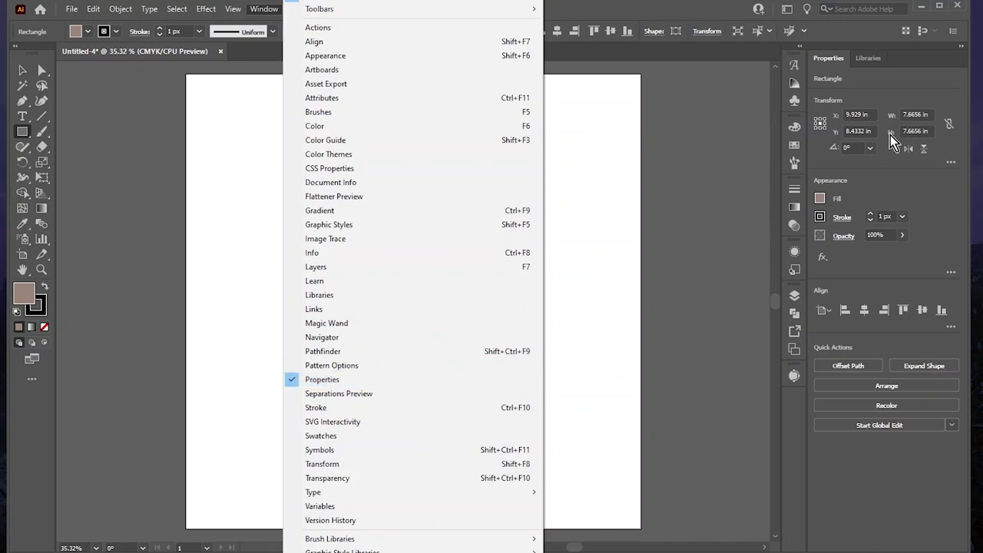
left_click(926, 117)
type("10in")
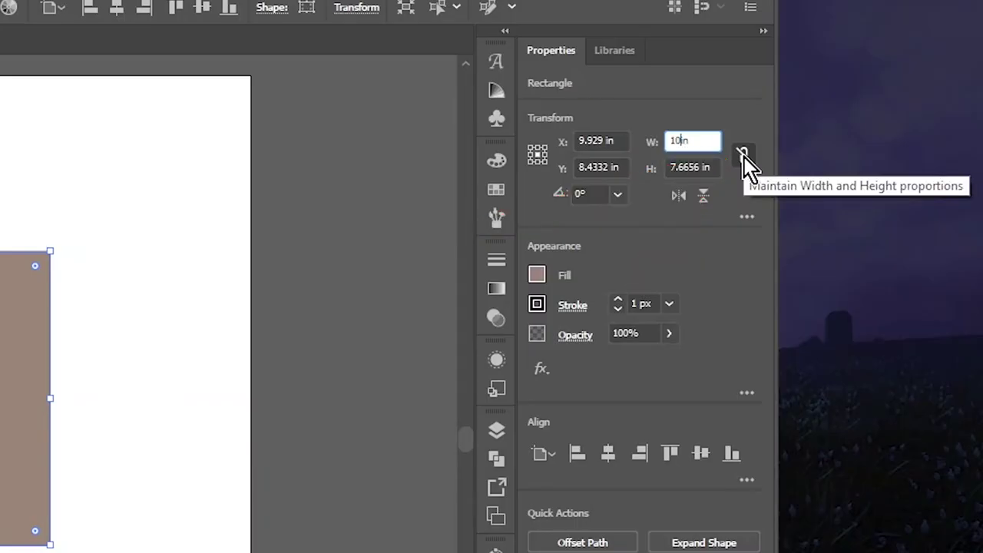
key("Return")
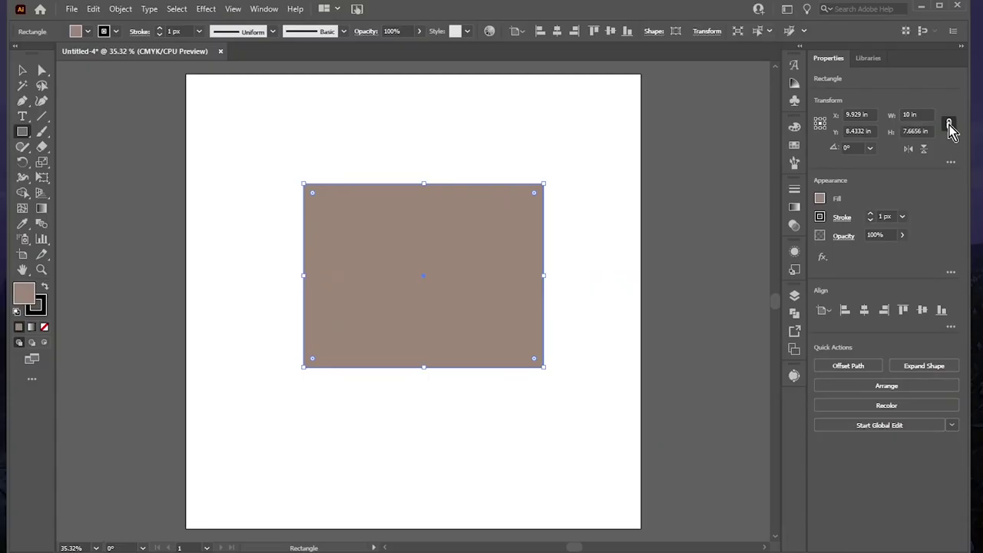
left_click(950, 125)
double_click(914, 131)
type("10in")
key("Return")
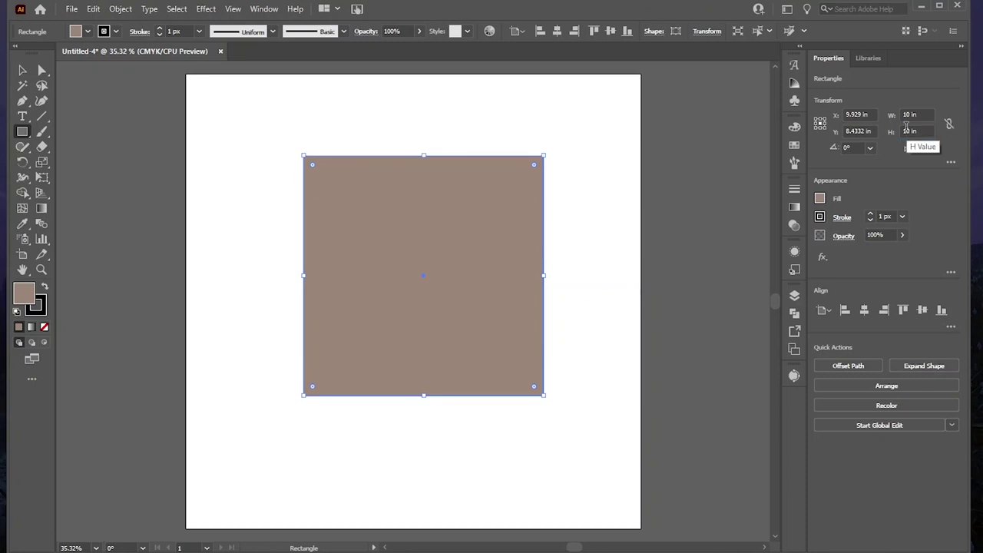
left_click(949, 125)
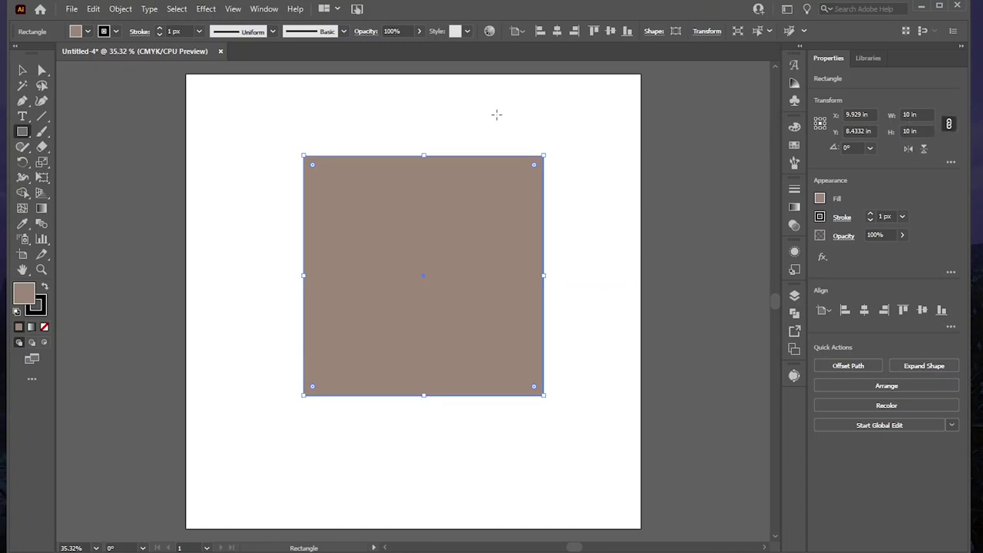
Step: Duplicate the 10 in square by copying and pasting it, and rotate the copy 45° into a diamond
left_click(23, 71)
key("ctrl")
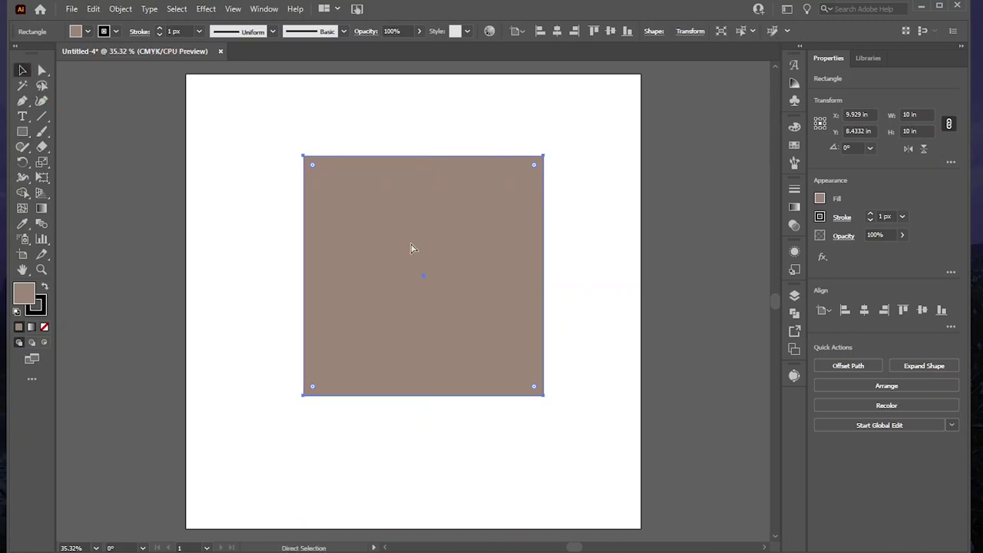
left_click_drag(411, 248, 401, 273)
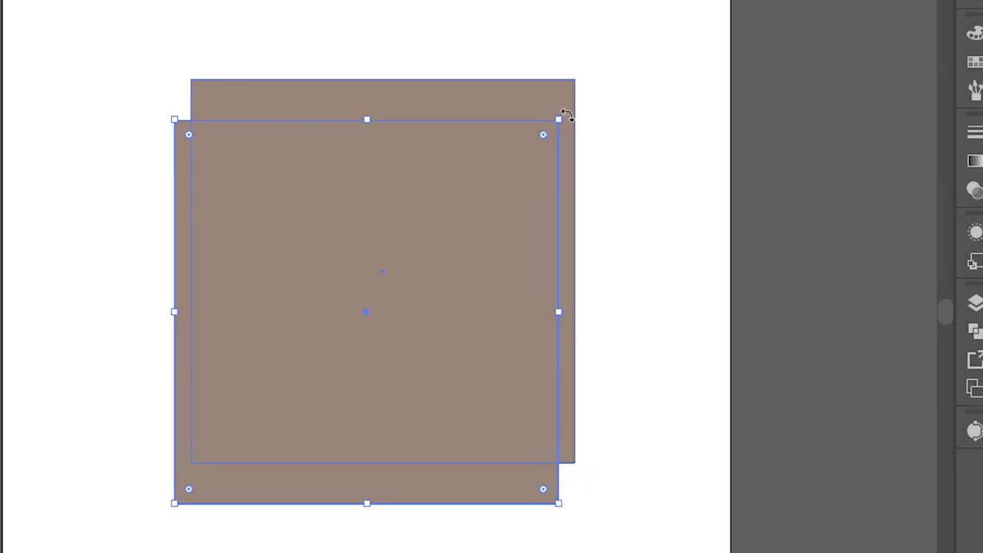
left_click_drag(561, 116, 435, 79)
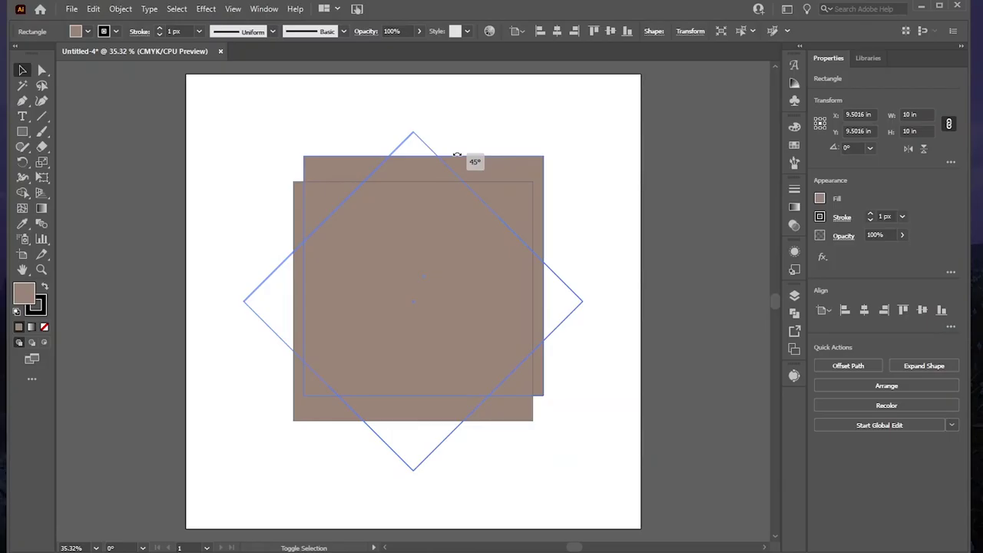
left_click_drag(457, 156, 456, 155)
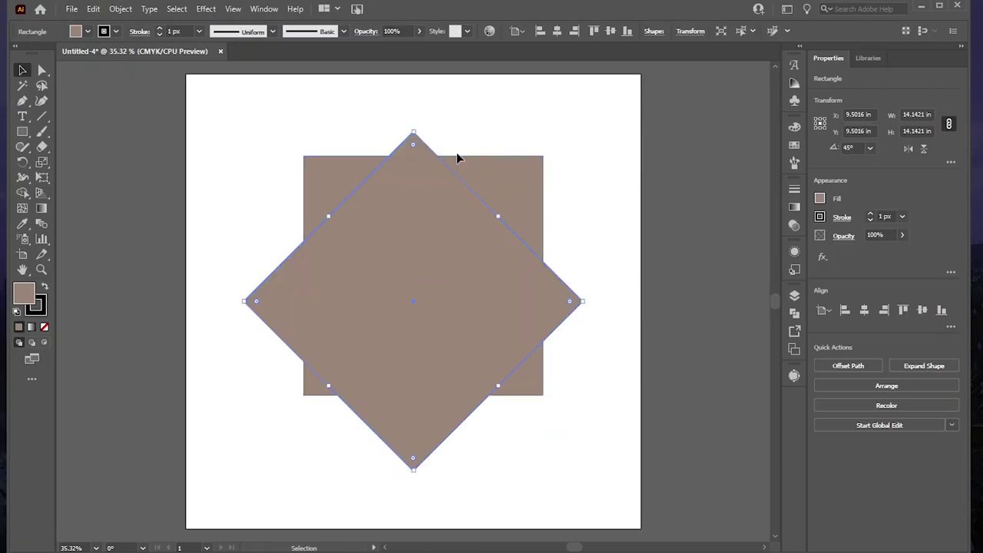
Step: Move the diamond up over the base square's upper part and set its width to 10 in with proportions locked
left_click_drag(417, 308, 431, 205)
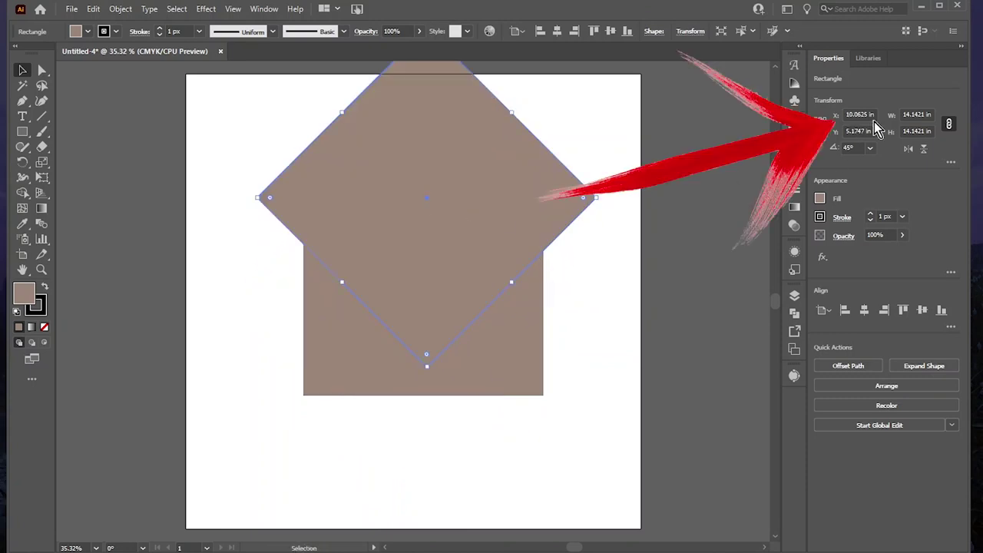
left_click(908, 114)
type("10")
key("Return")
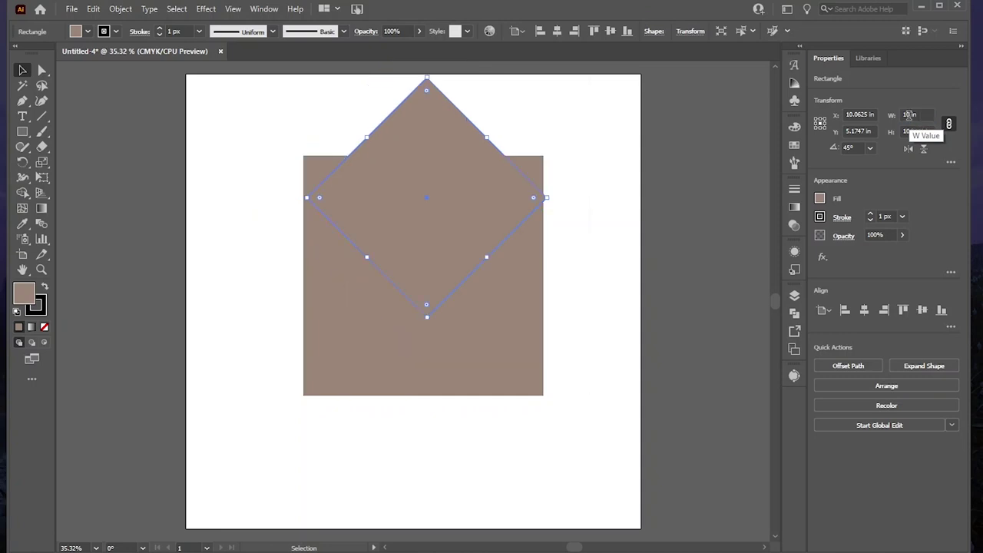
Step: Snap the diamond's side corners onto the base square's two upper corners and check that Snap to Point is enabled
left_click_drag(440, 255, 436, 218)
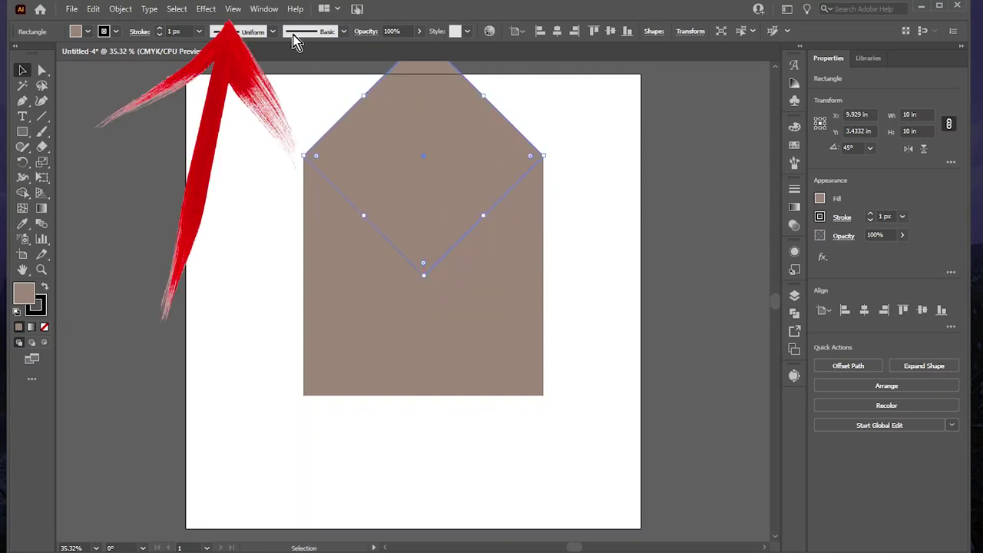
left_click(233, 9)
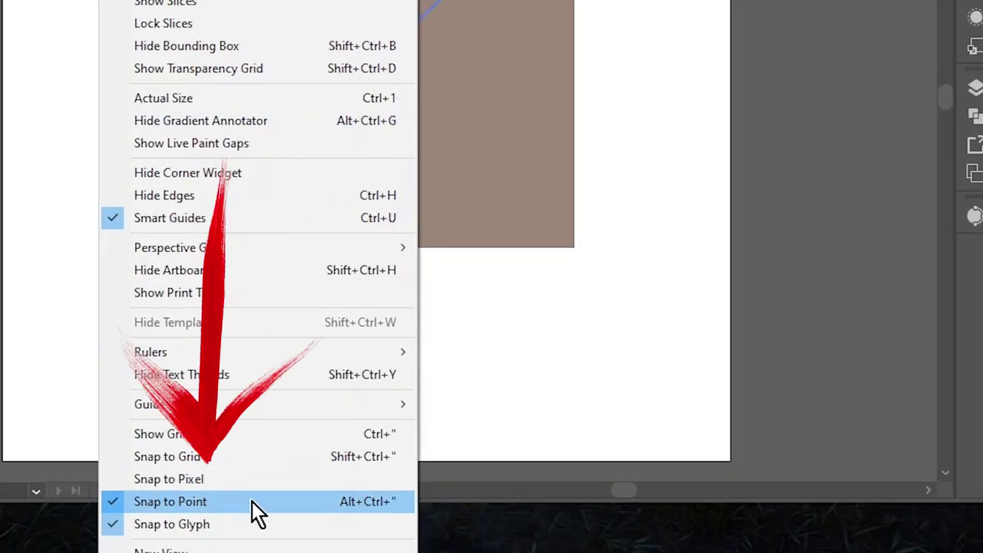
left_click(571, 146)
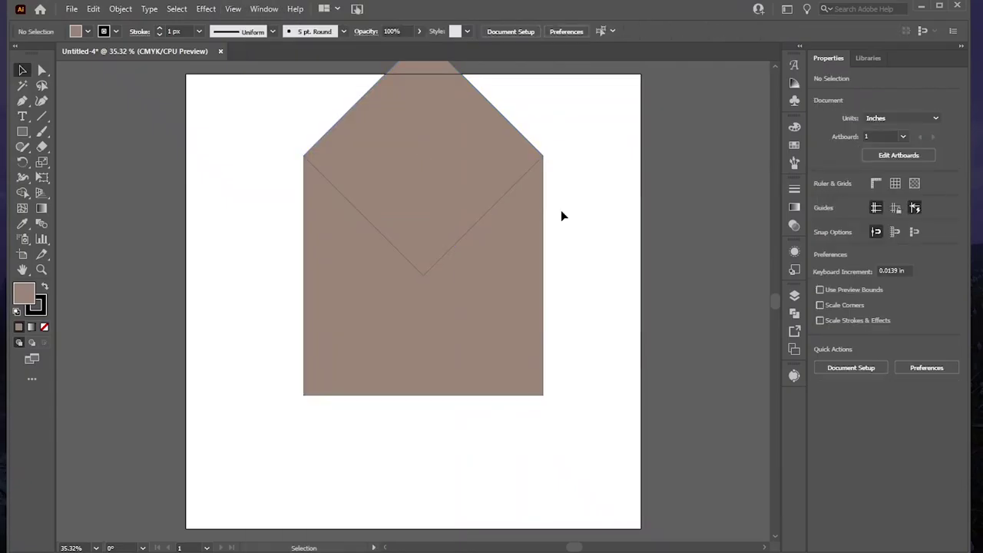
Step: Unite the square and diamond into one house shape with Pathfinder and move it down so it fits on the artboard
left_click(513, 241)
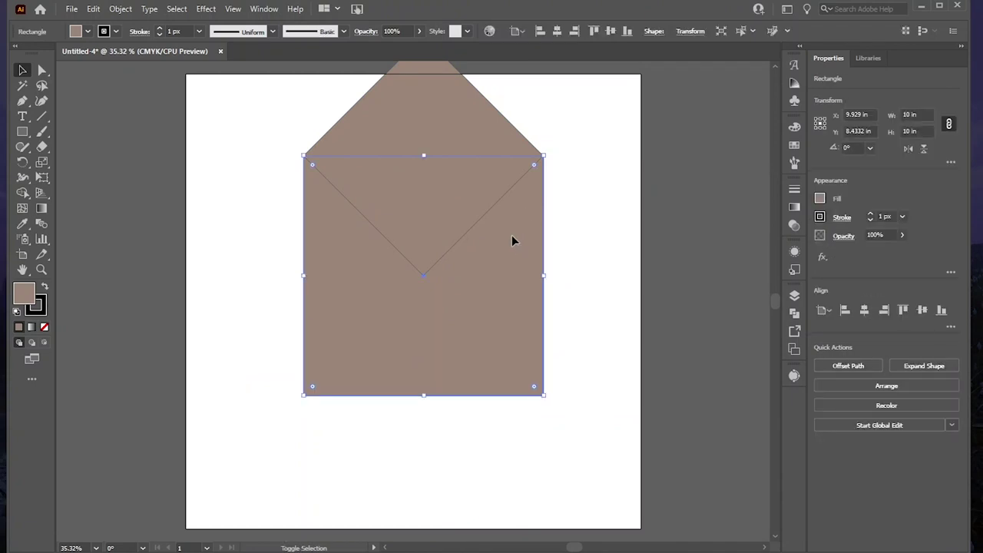
left_click(460, 112, "shift")
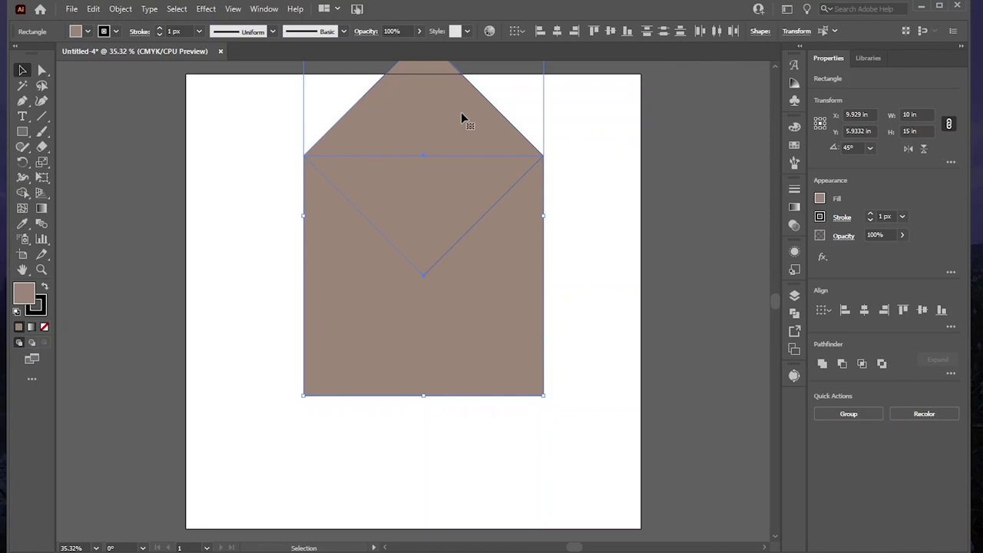
left_click(263, 9)
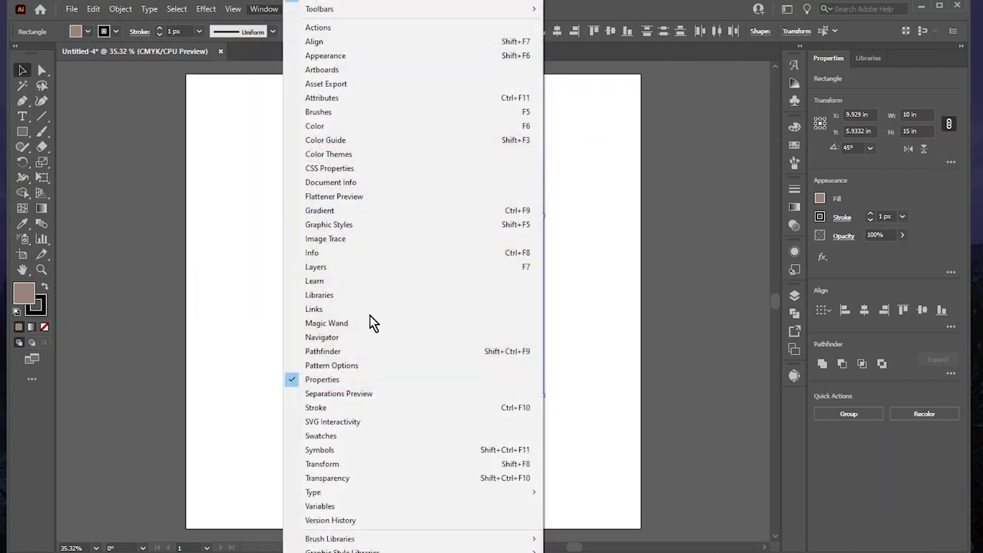
left_click(371, 351)
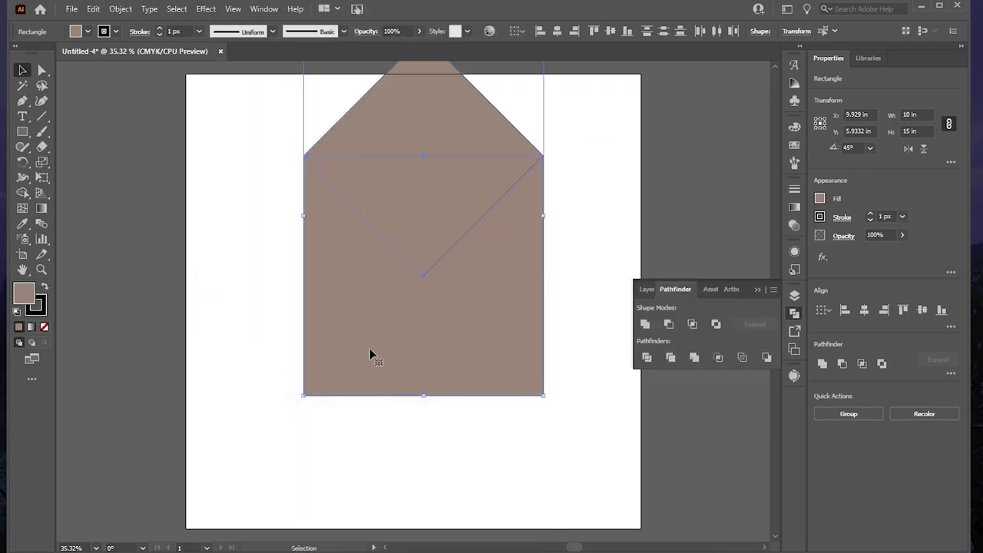
left_click(645, 325)
left_click_drag(460, 209, 456, 281)
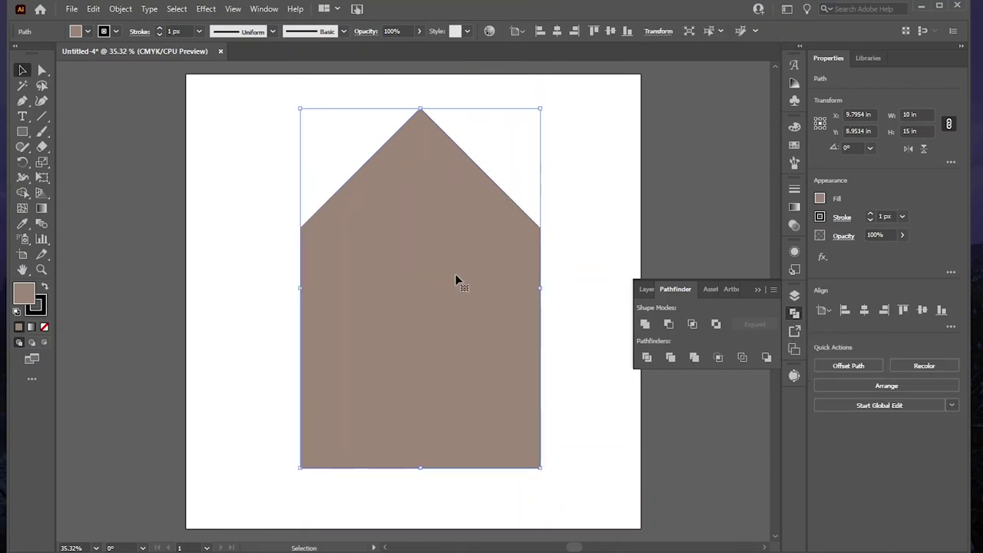
left_click(625, 240)
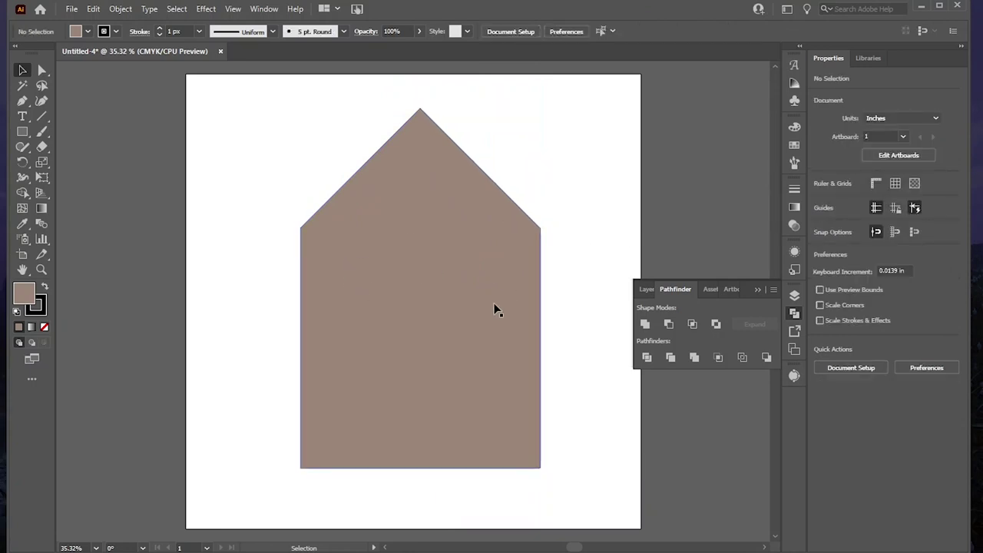
left_click(794, 315)
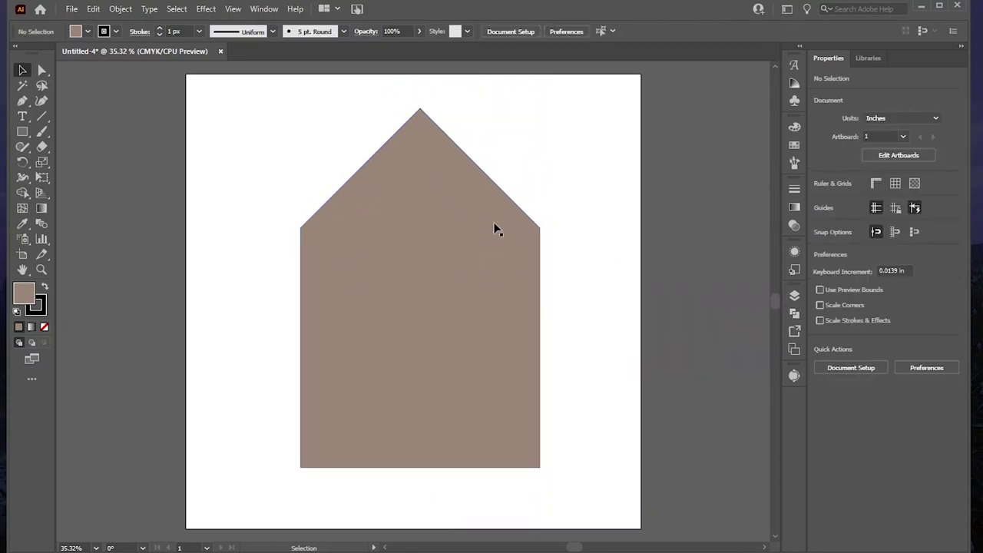
Step: Draw a tall, narrow rectangle to the right of the house and set its width to 0.24 in
left_click(23, 133)
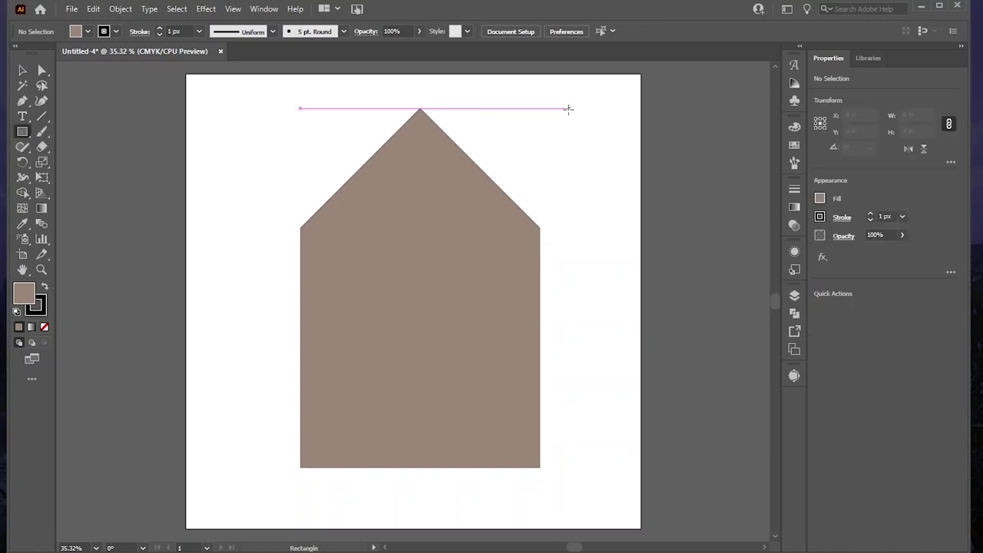
mouse_move(568, 108)
left_mouse_down()
mouse_move(608, 285)
mouse_move(606, 386)
left_mouse_up()
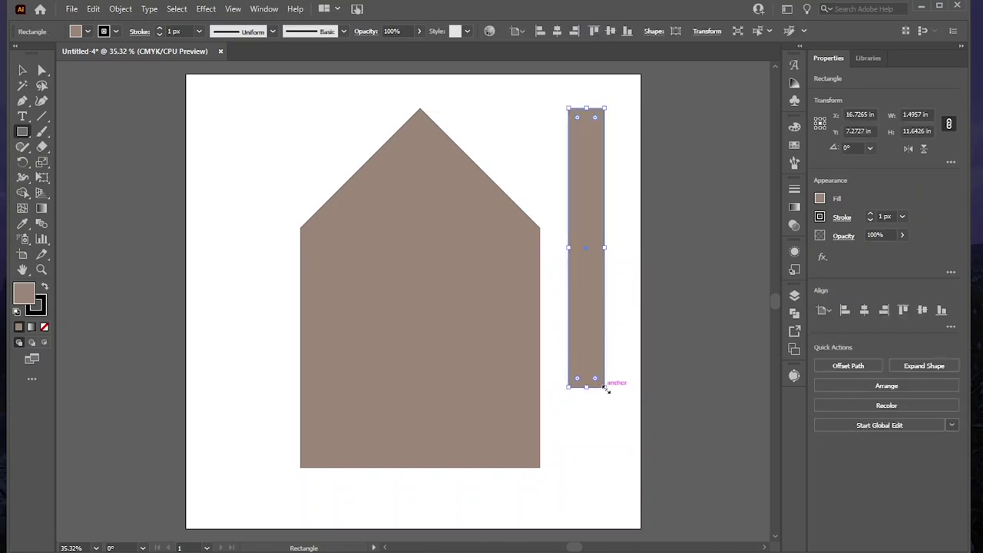
left_click(914, 116)
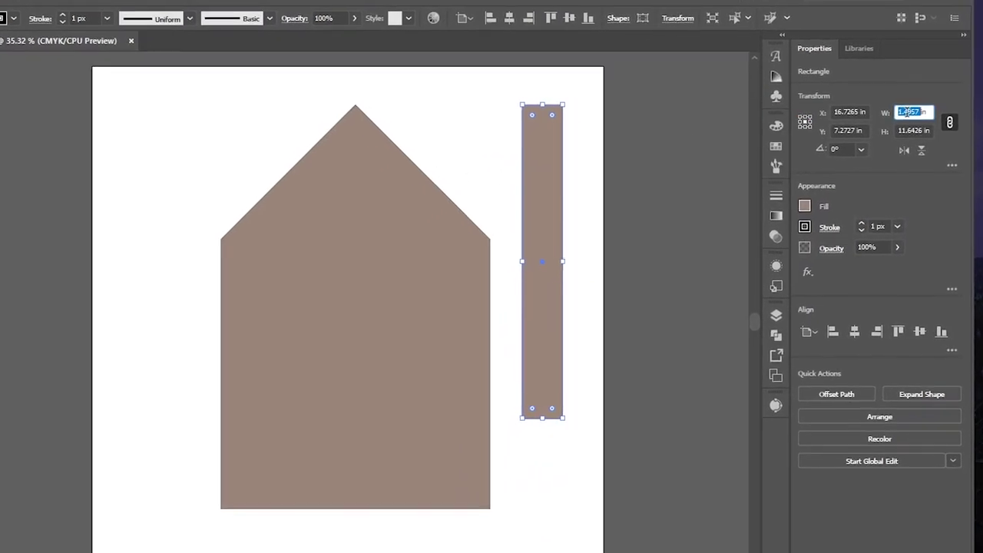
type(".2")
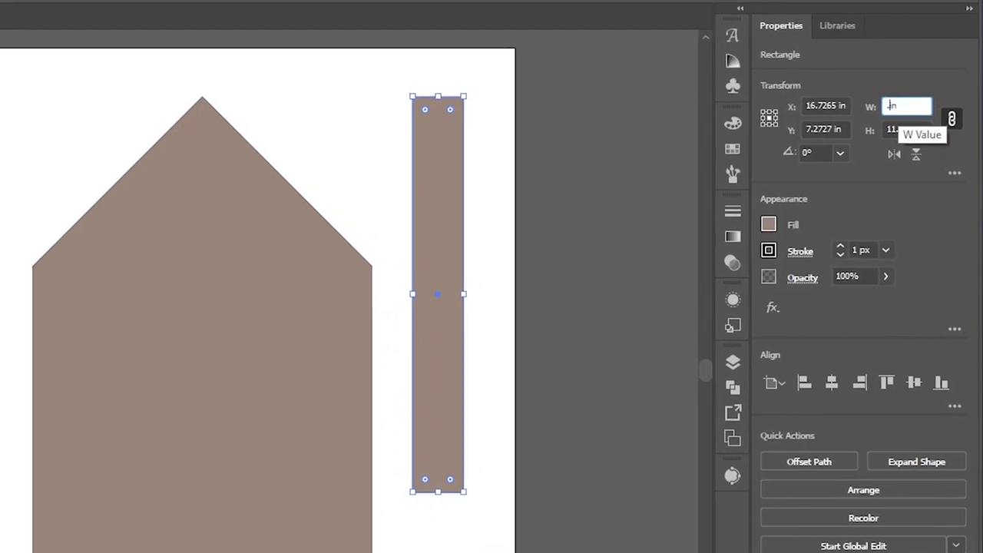
type("4")
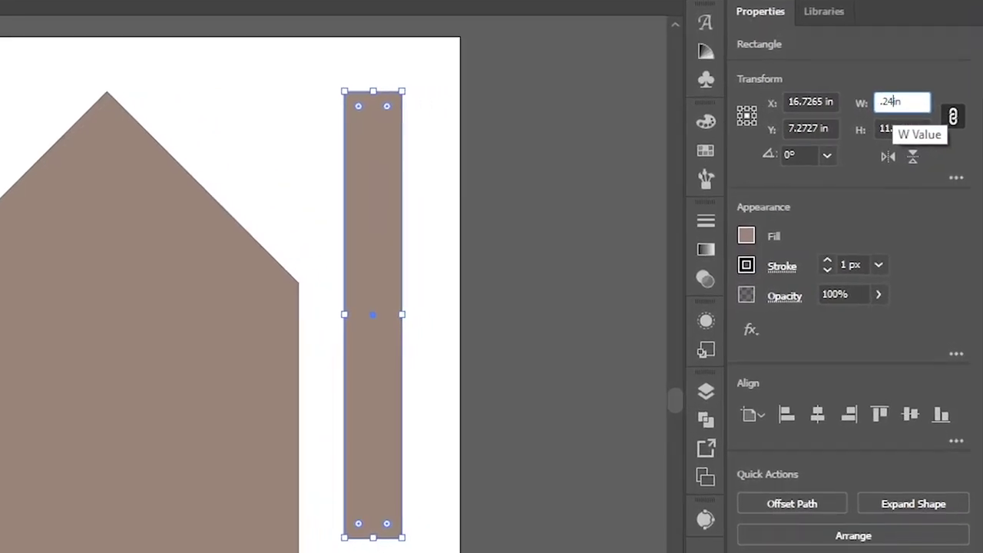
key("Return")
Step: Unlink the narrow rectangle's width and height proportions and set its height to 8 in
left_click(902, 128)
left_click(952, 115)
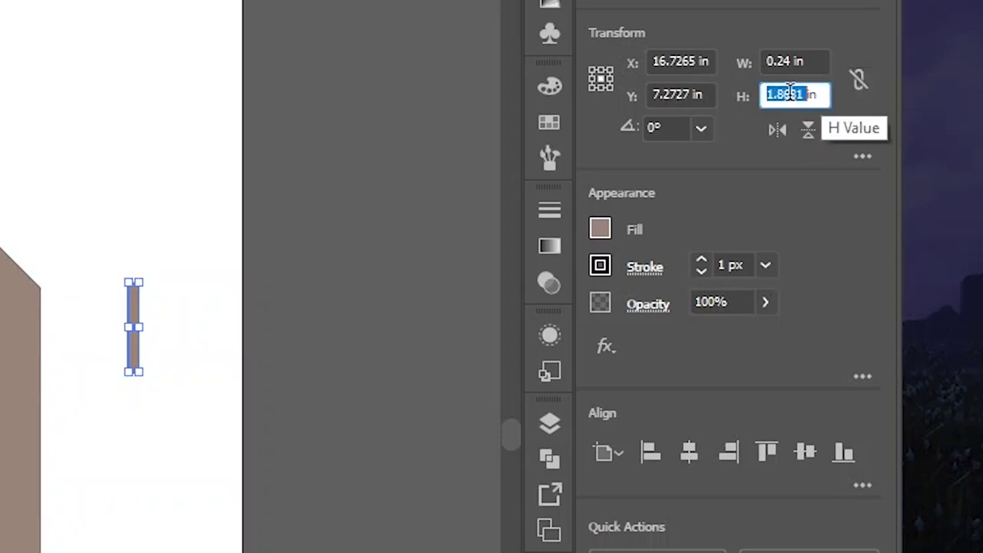
type("8")
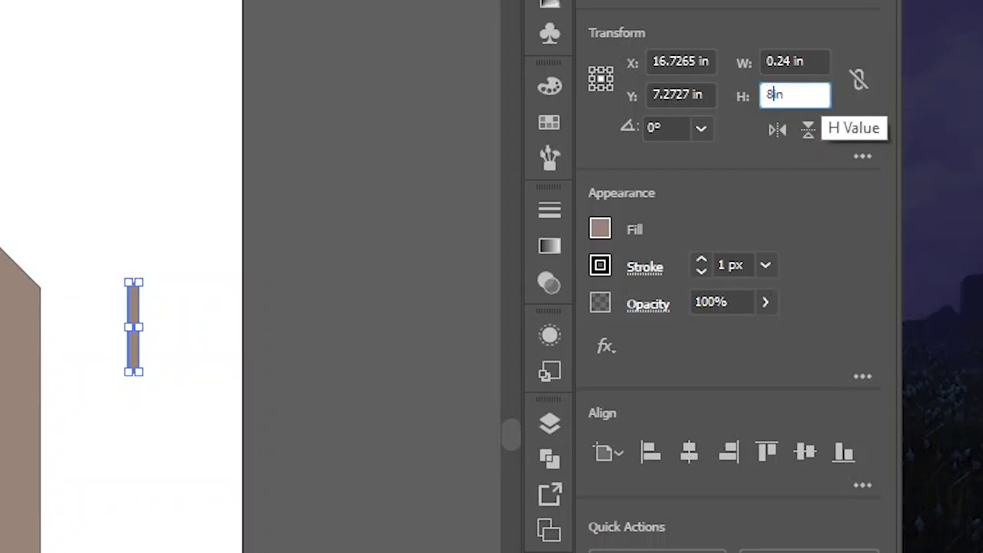
key("Return")
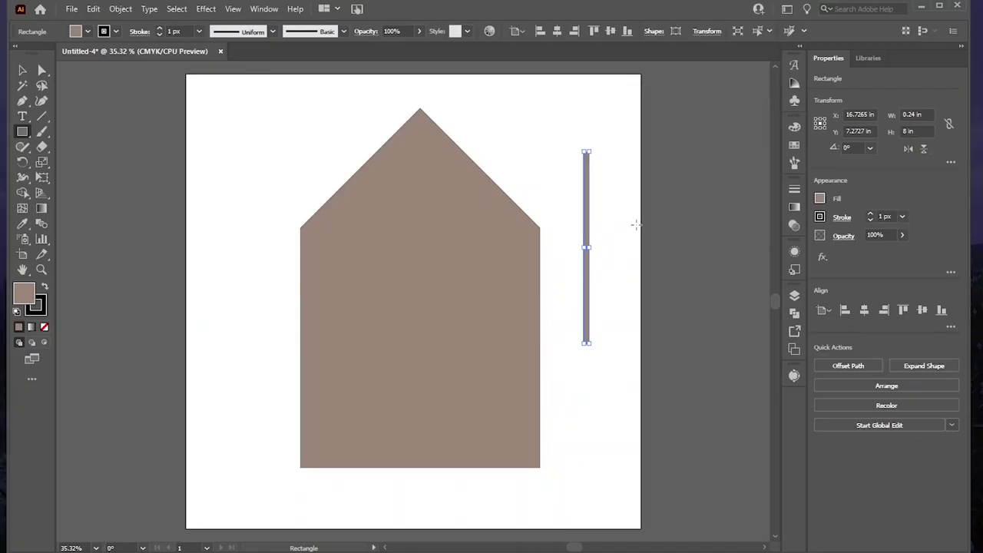
Step: Duplicate the narrow strip, place the copy left of the house, and rotate it 45° clockwise to match the left roof slope
key("ctrl")
key("ctrl+v")
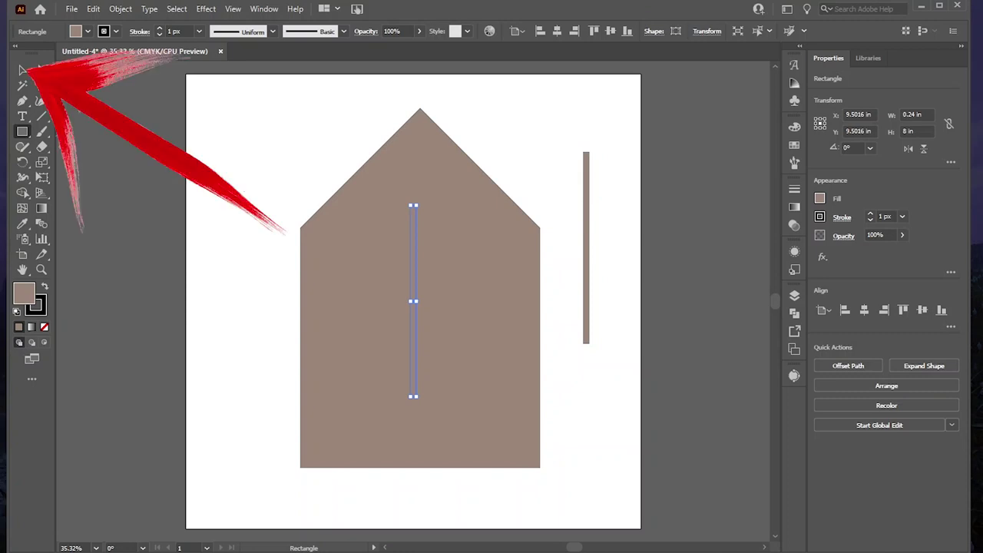
left_click(23, 70)
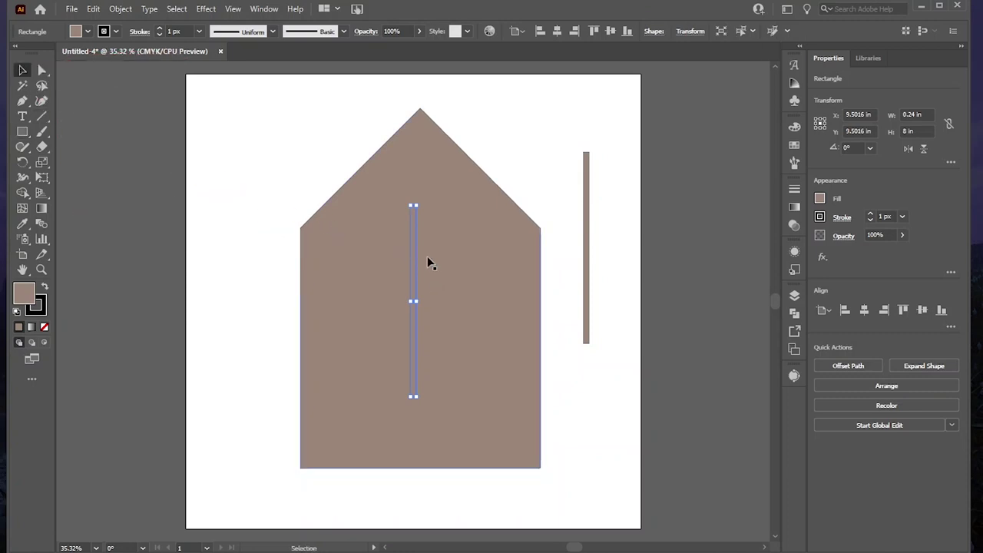
left_click_drag(415, 257, 266, 214)
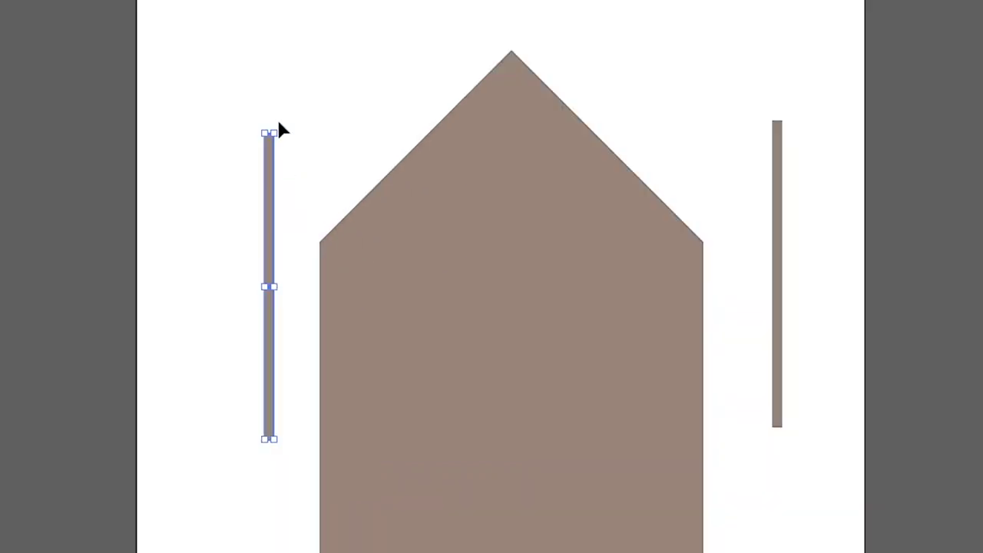
left_click_drag(279, 128, 344, 169)
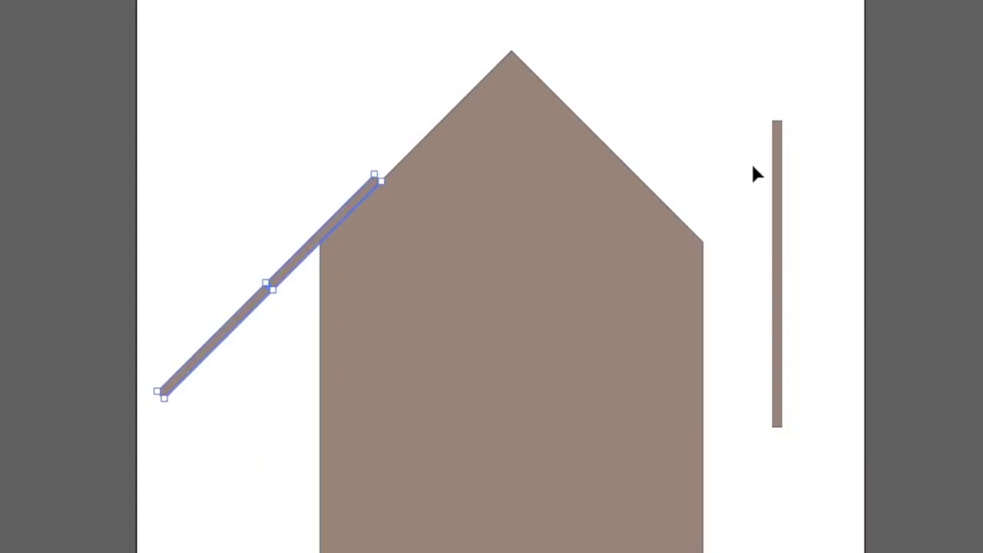
Step: Rotate the strip right of the house 45° counterclockwise to match the right roof slope
left_click(779, 164)
left_click_drag(782, 111, 671, 94)
left_click_drag(519, 136, 519, 137)
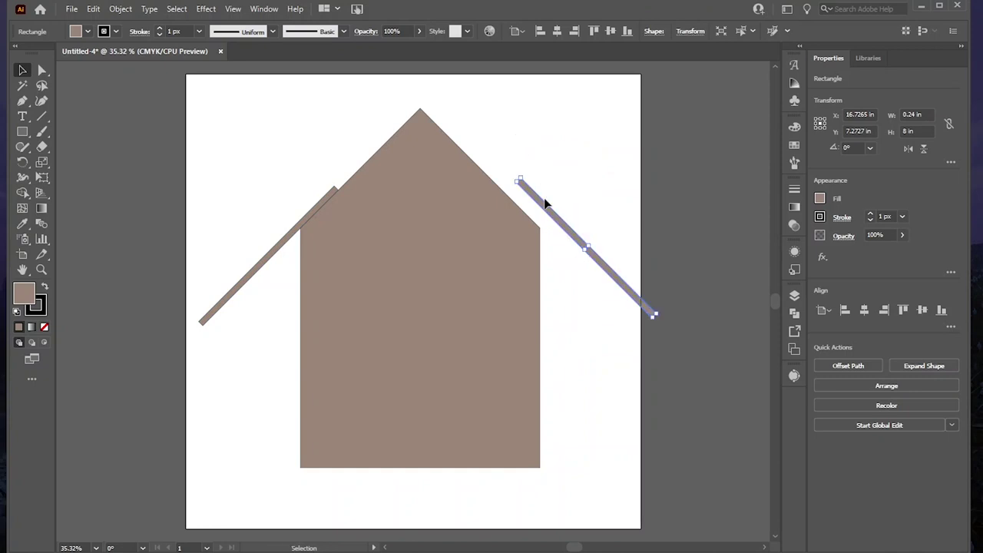
Step: Move both angled strips onto the house's sloping edges so they meet at the peak, and deselect them
left_click_drag(561, 220, 462, 146)
left_click_drag(326, 195, 409, 114)
left_click(471, 100)
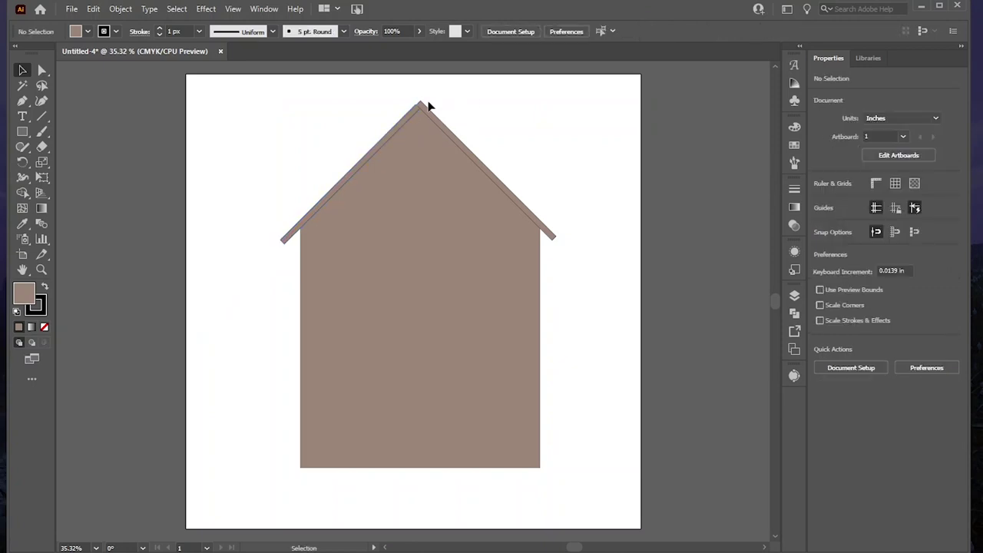
Step: Nudge the right roof strip two increments left and two up to line it up at the peak, and deselect it
left_click(429, 112)
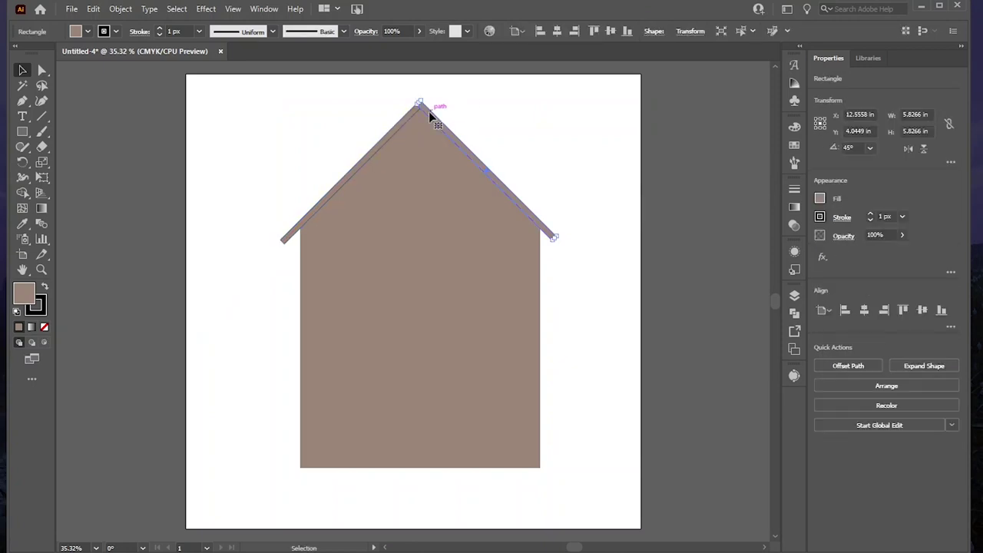
key("Left")
key("Up")
key("Left")
key("Up")
left_click(448, 112)
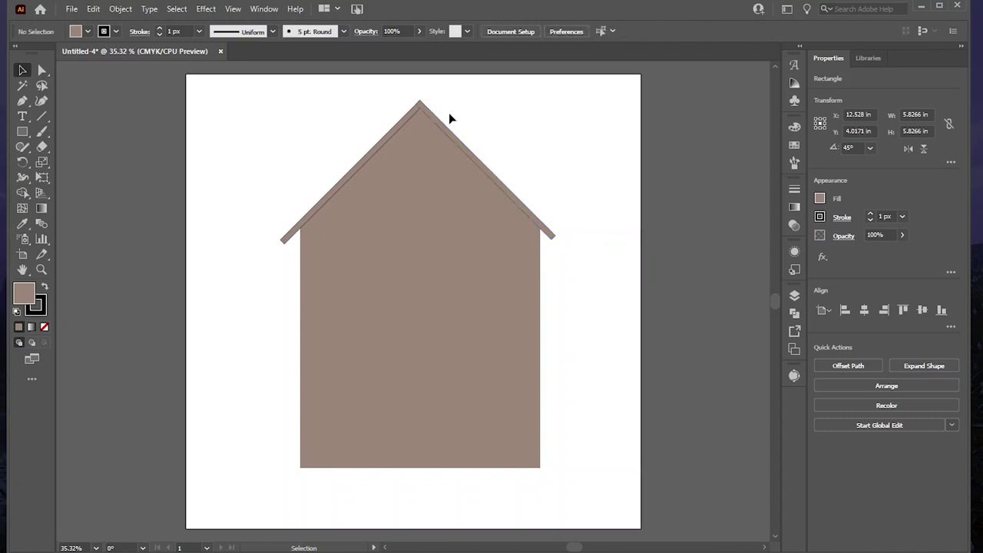
Step: Examine up close how the two roof strips meet at the peak and follow the house's slopes
key("a")
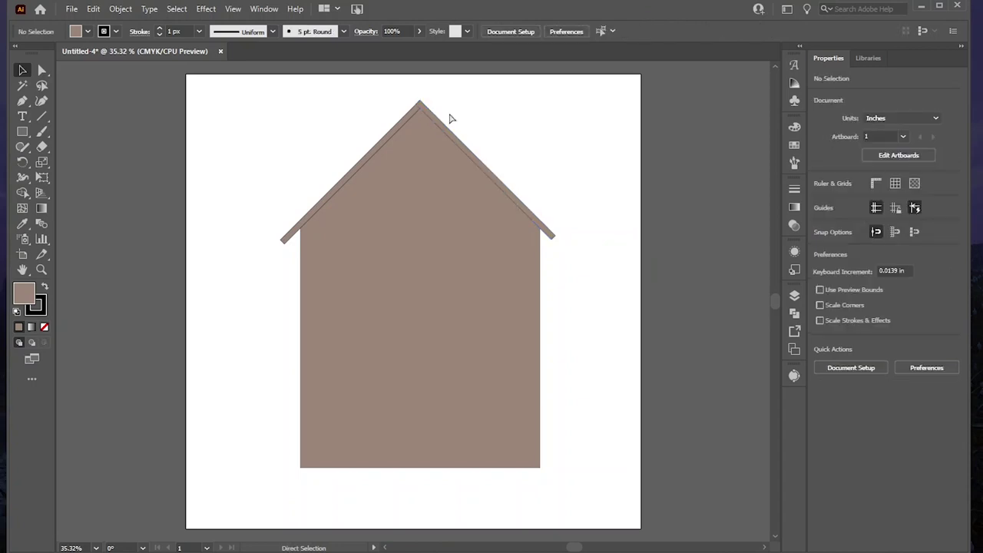
key("z")
left_click(450, 114)
key("v")
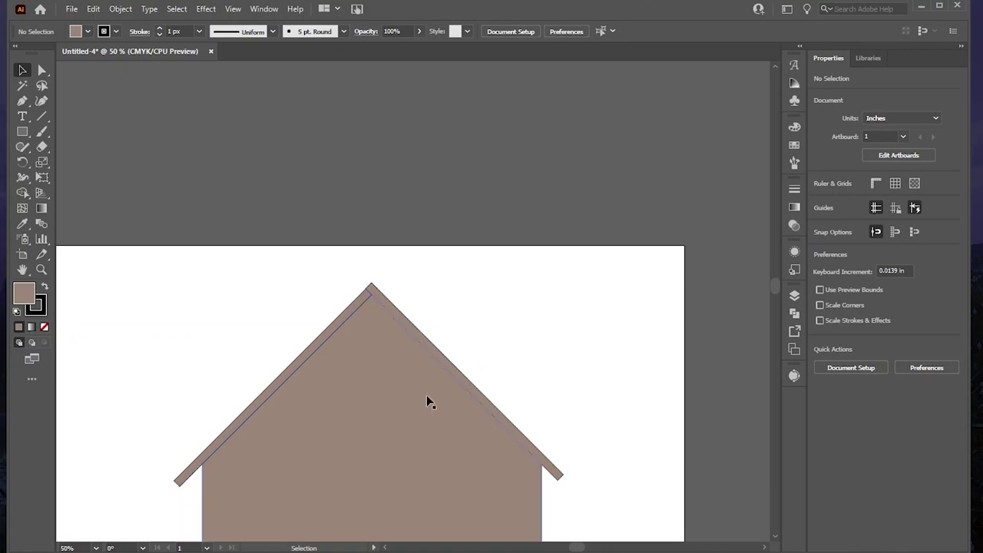
key("a")
key("z")
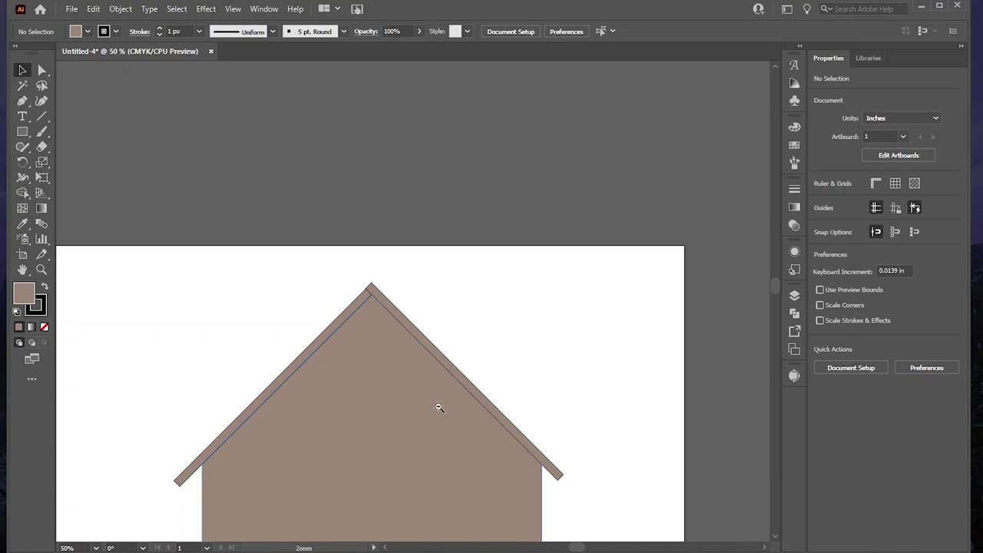
left_click(438, 407, "alt")
key("v")
scroll(775, 306, "down", 3)
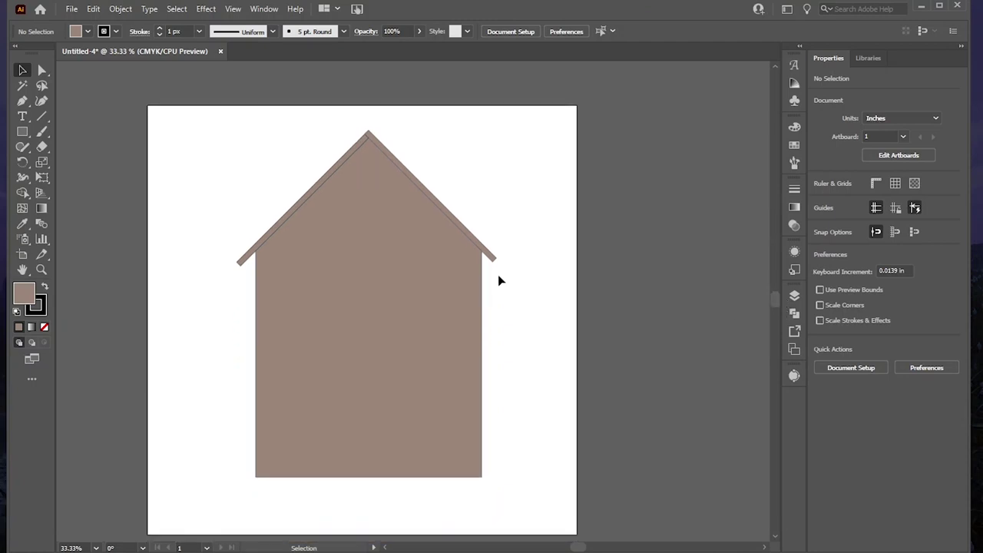
Step: Draw a horizontal rectangle about 12.2 in by 2.9 in across the house and move it up to just below the roof strips' ends
left_click(22, 137)
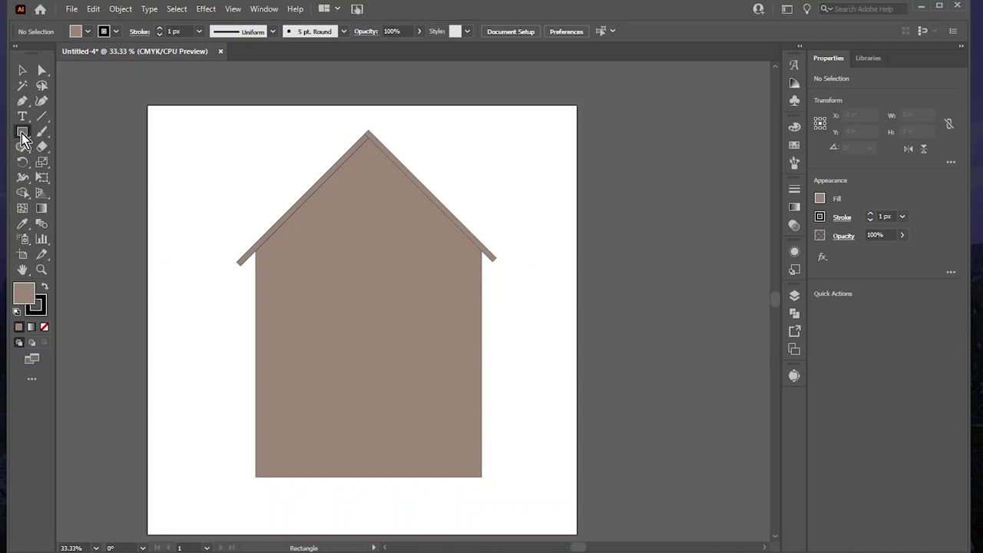
left_click_drag(234, 278, 511, 343)
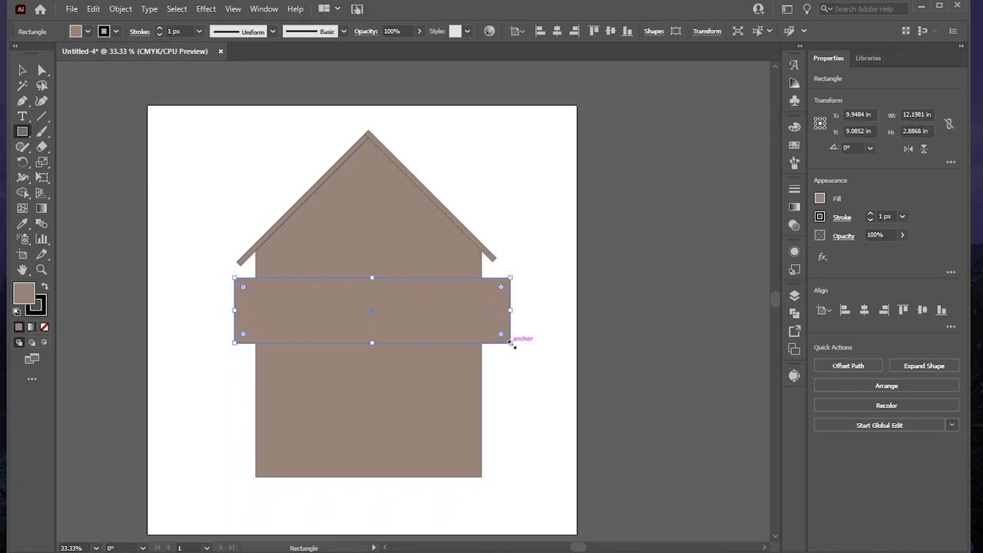
left_click(27, 75)
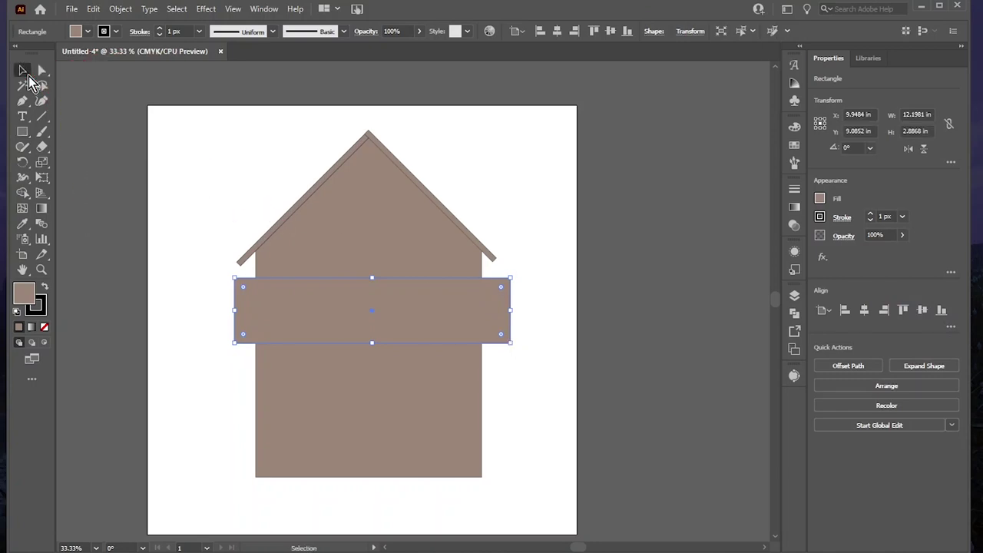
left_click_drag(382, 309, 382, 298)
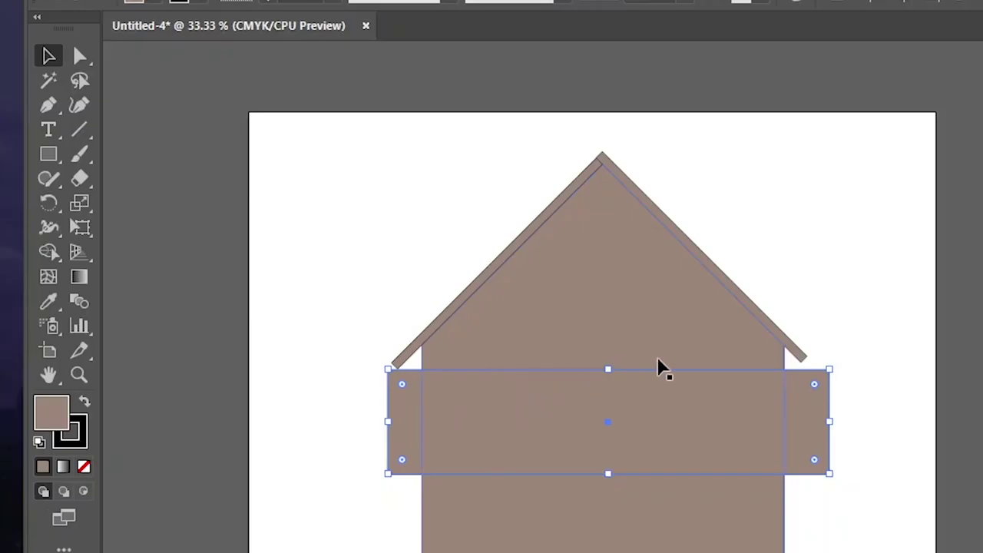
Step: Lengthen the right roof strip by moving its two lower corner points about 0.18 in right and down along the slope, and deselect it
left_click(803, 357)
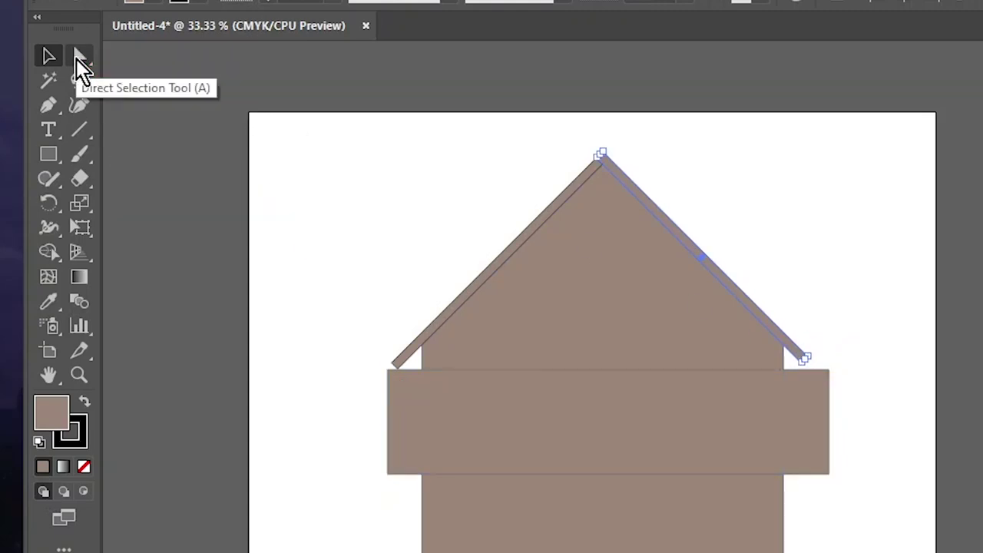
left_click(77, 59)
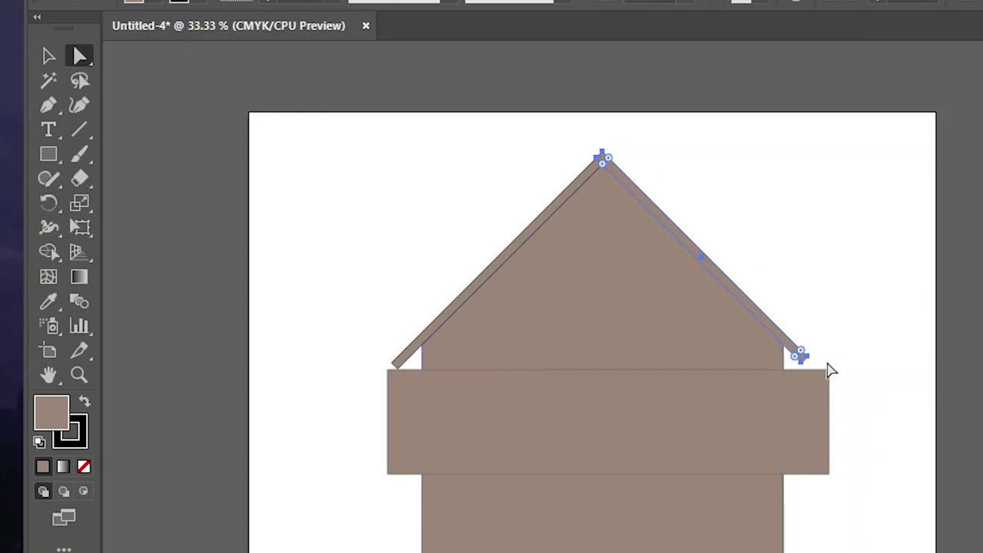
key("ctrl+space")
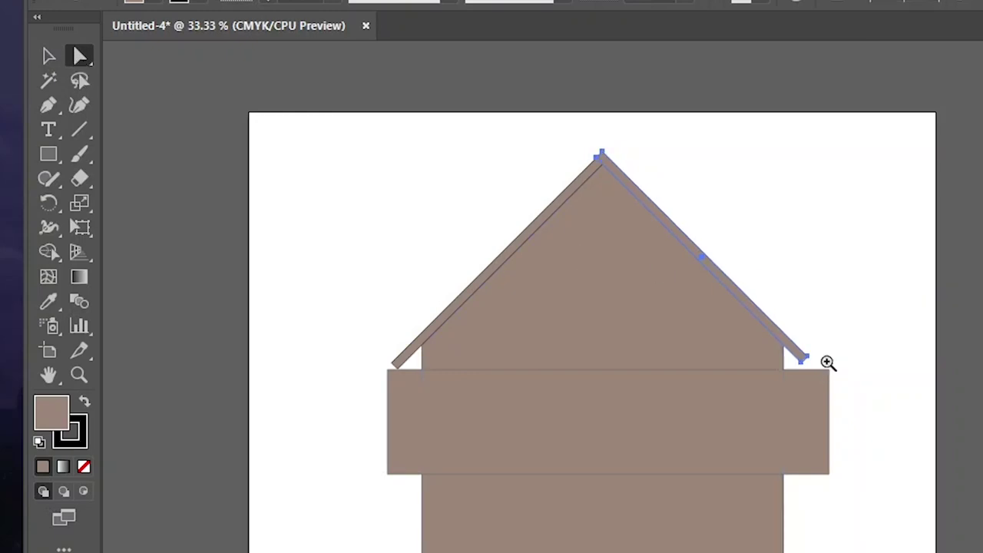
left_click(827, 362)
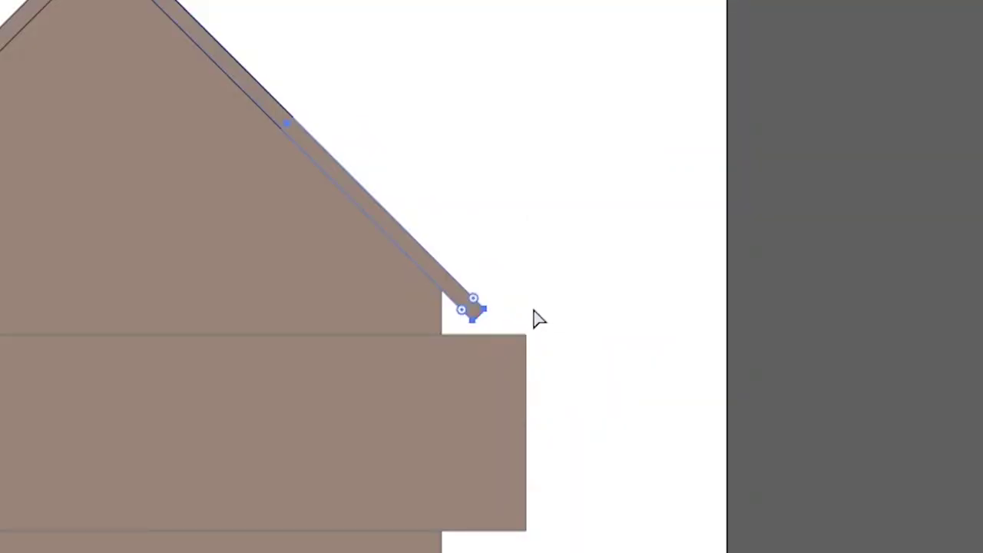
left_click(529, 318)
left_click_drag(472, 313, 476, 324)
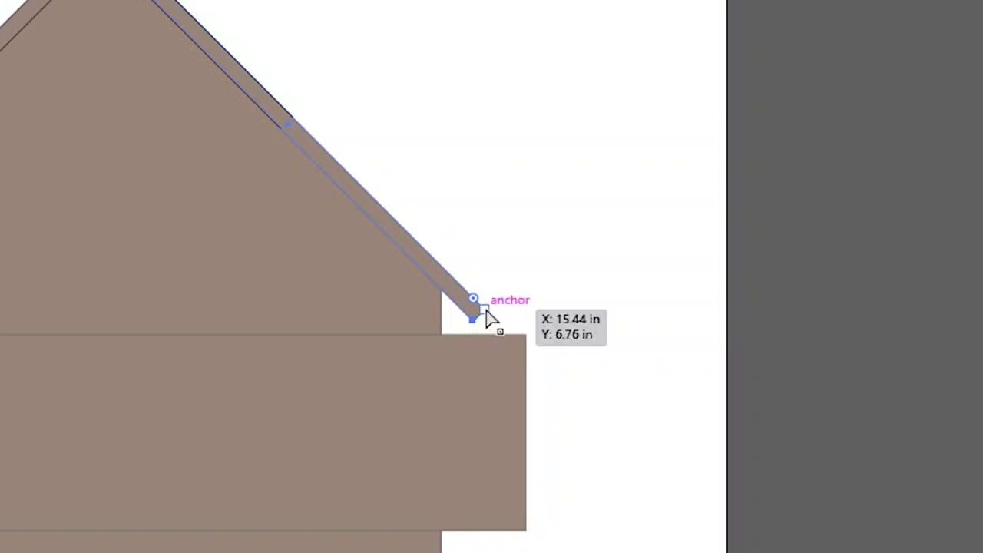
left_click(490, 318)
left_click_drag(486, 306, 499, 317)
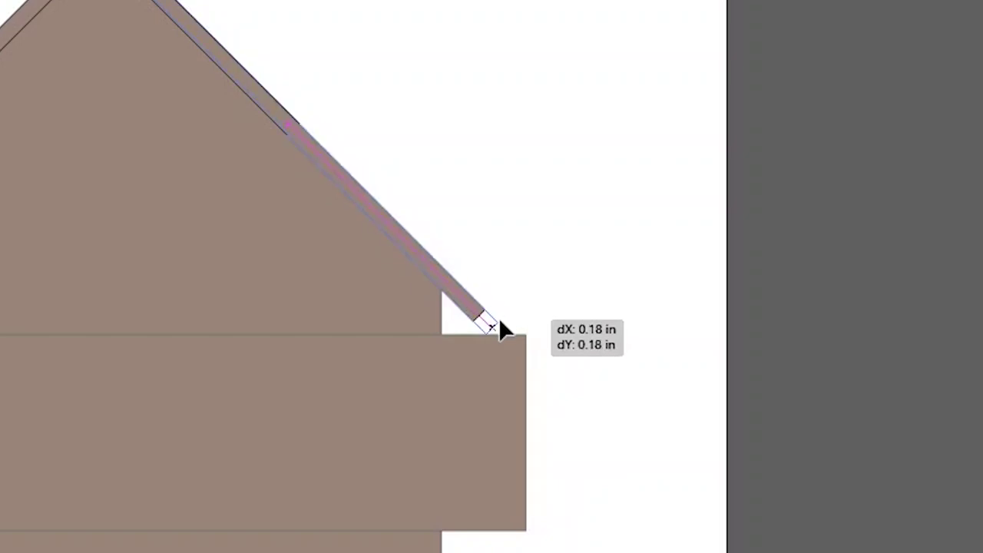
left_click_drag(498, 321, 500, 323)
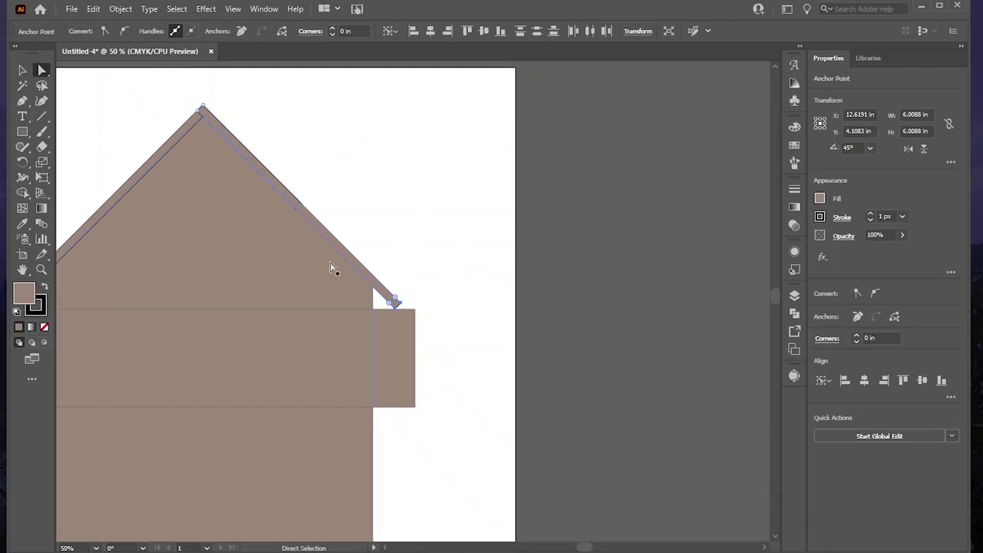
key("v")
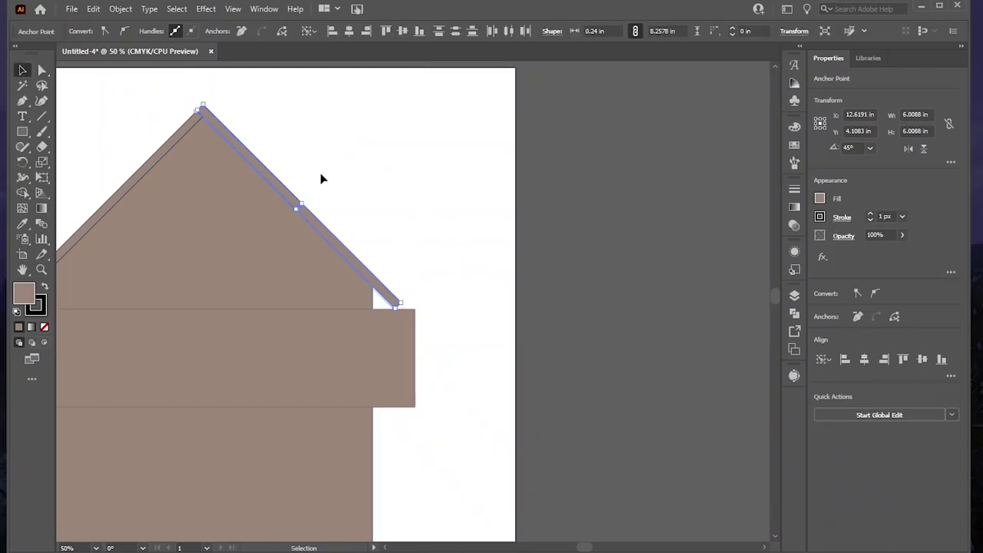
left_click(320, 178)
Step: Move the wide horizontal rectangle from across the house to just below its base
scroll(361, 241, "left", 5)
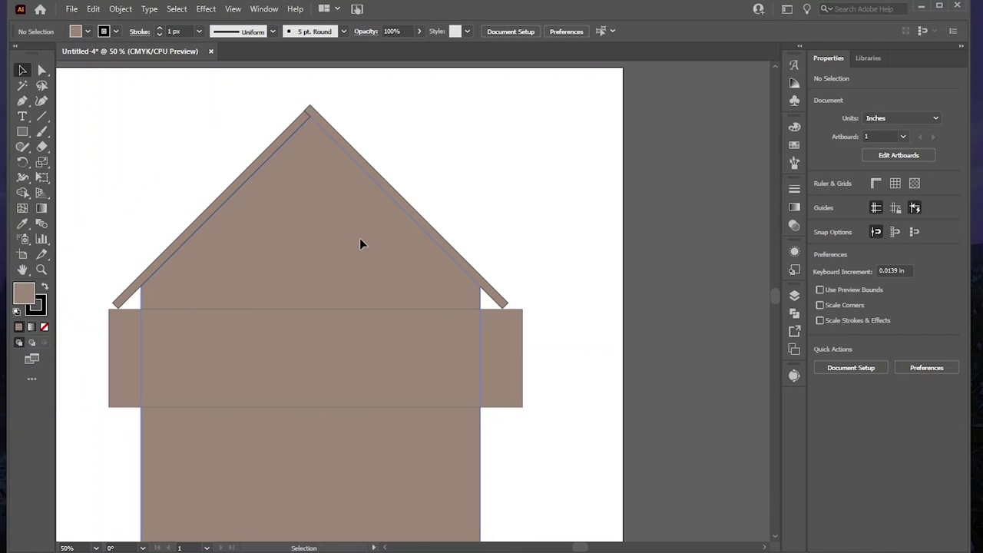
scroll(362, 243, "left", 3)
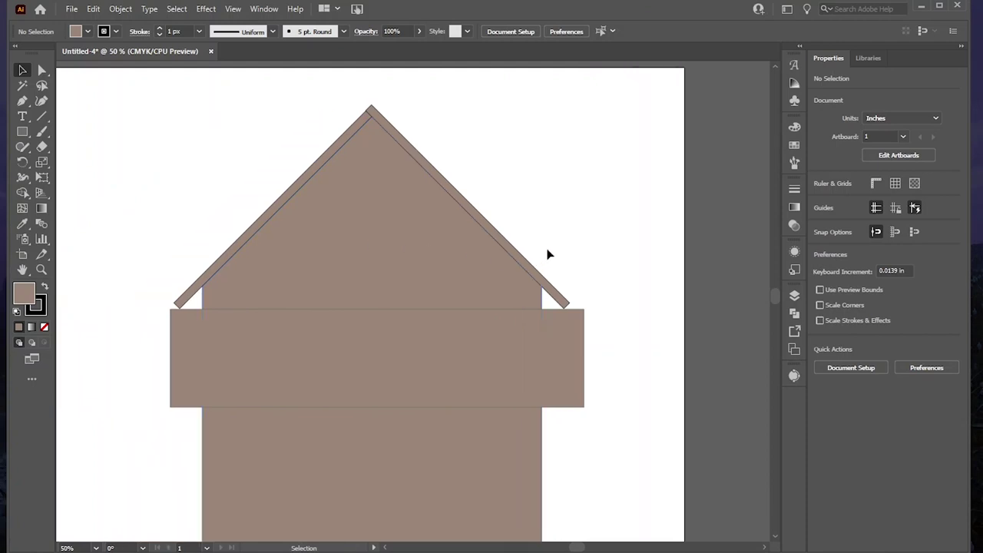
key("ctrl+space")
left_click(548, 250, "ctrl+alt")
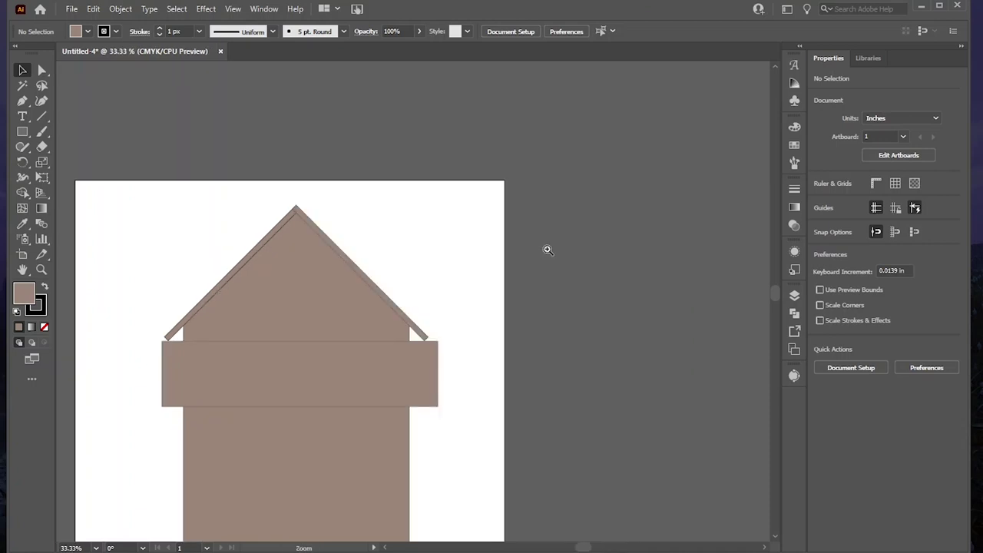
scroll(763, 296, "down", 5)
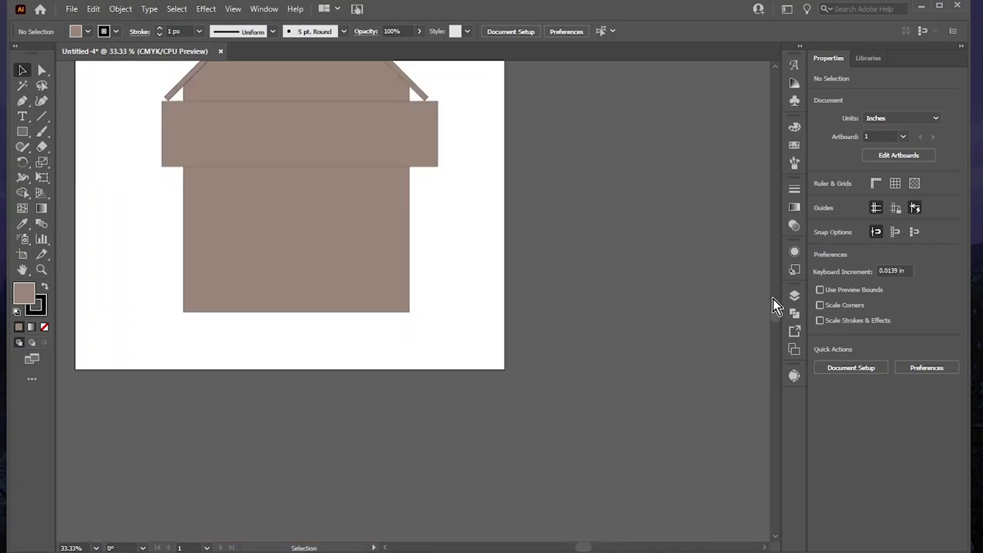
left_click_drag(774, 312, 772, 301)
left_click(364, 274)
left_click_drag(364, 274, 361, 496)
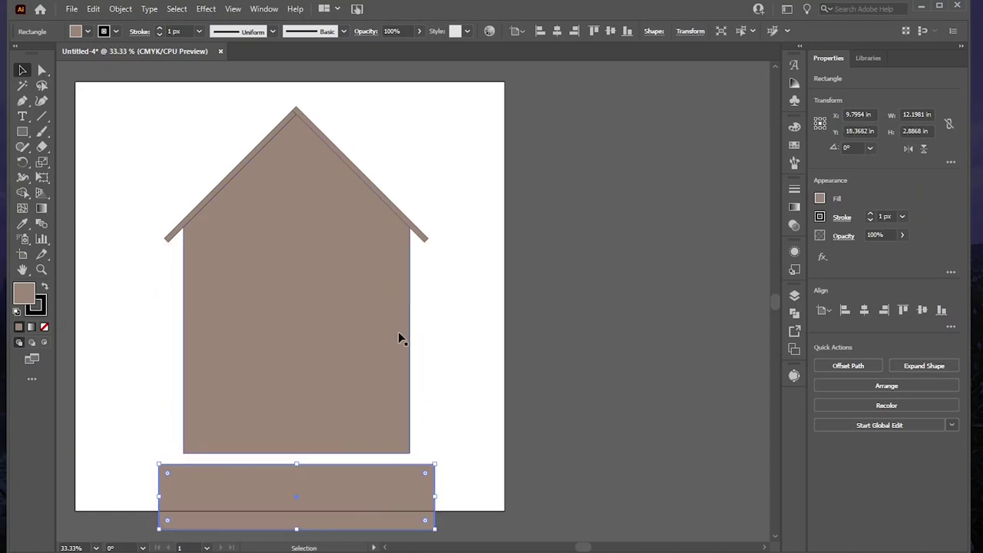
Step: Move both roof strips off the house and rotate them upright, placing them side by side to the right of the house
left_click_drag(387, 204, 443, 201)
left_click_drag(254, 154, 493, 176)
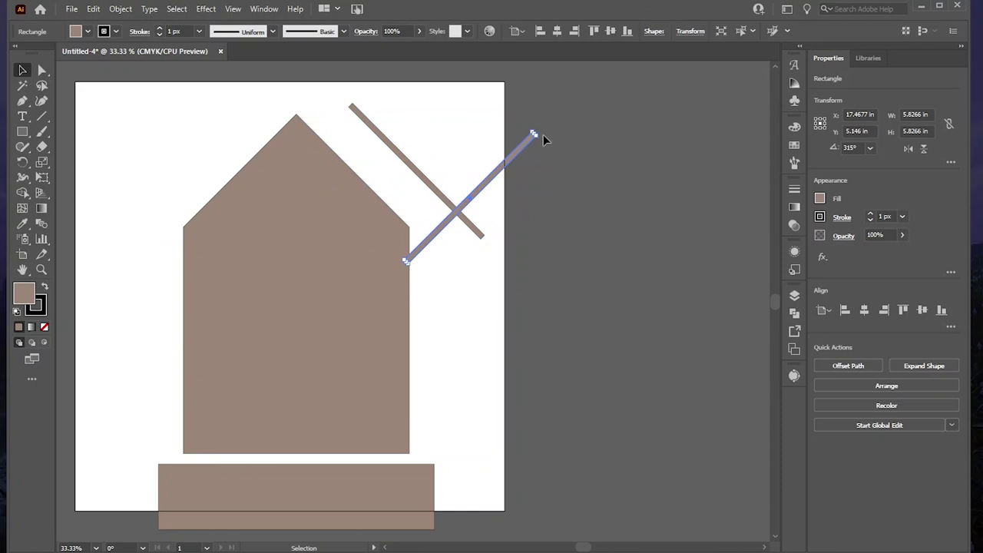
left_click_drag(538, 135, 484, 103)
left_click(394, 148)
left_click_drag(351, 100, 431, 275)
left_click_drag(475, 247, 474, 392)
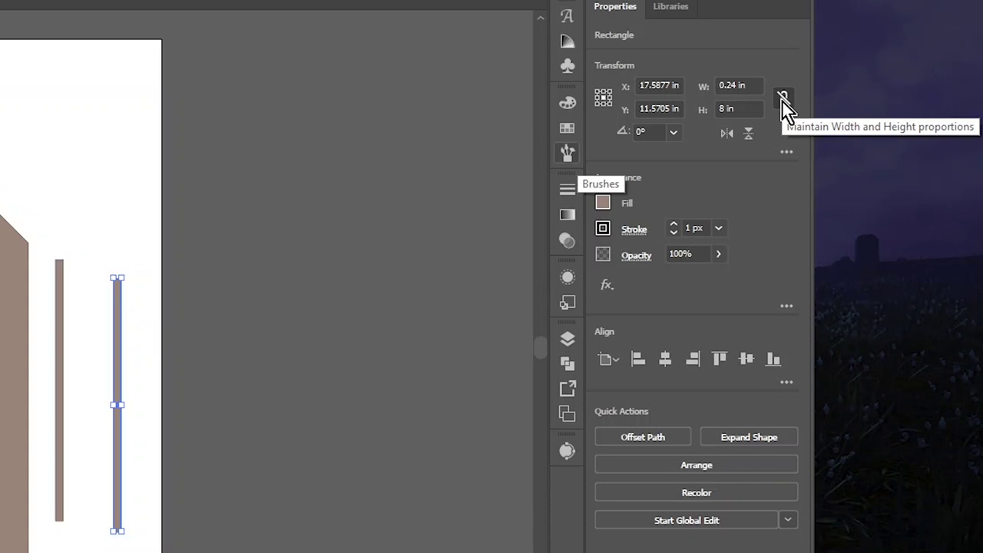
Step: Set the outer upright strip's width to 1.25 in and shift it slightly up and left, level with the other strip
double_click(724, 86)
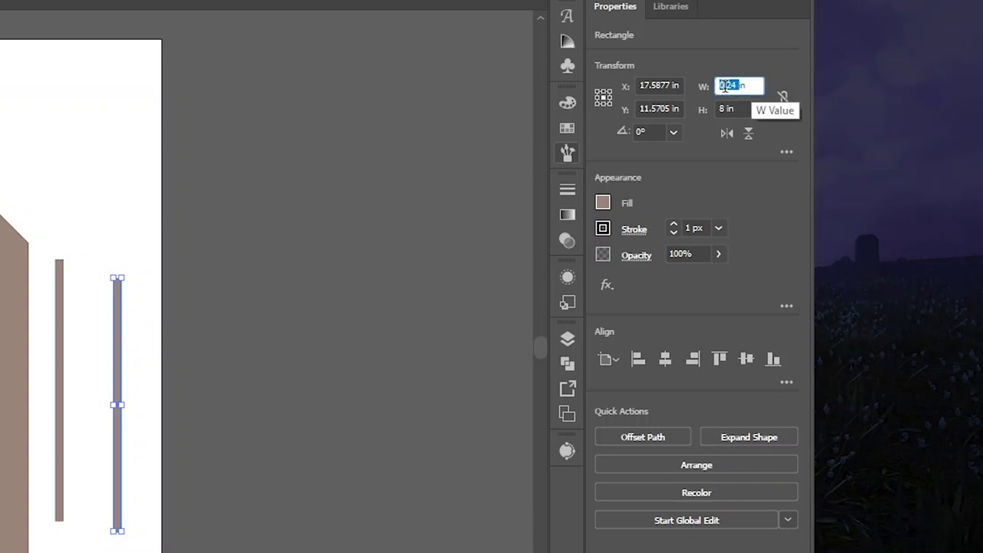
type("1")
key("Return")
left_click_drag(131, 343, 123, 335)
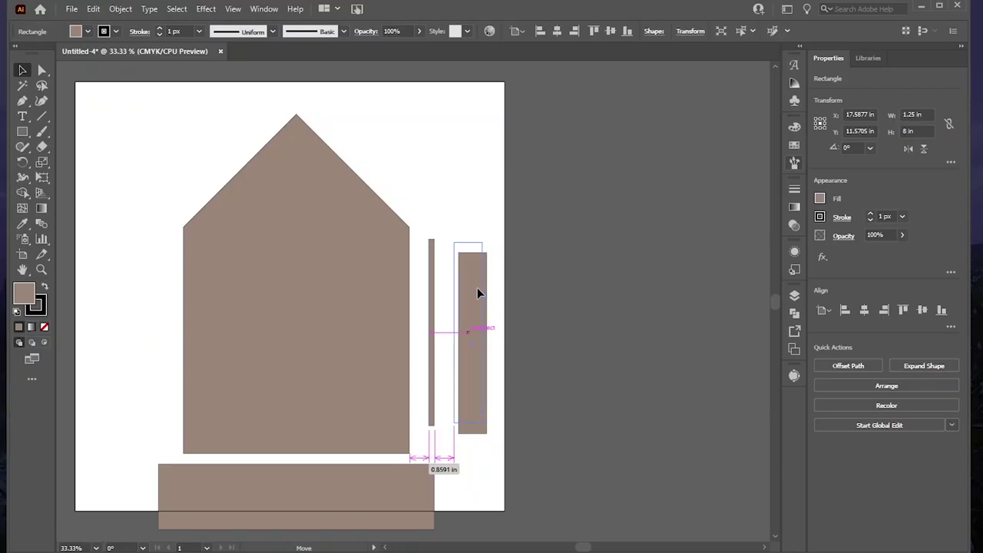
left_click_drag(477, 287, 477, 286)
Step: Set the width of the upright strip nearest the house to 1.25 in
left_click(432, 290)
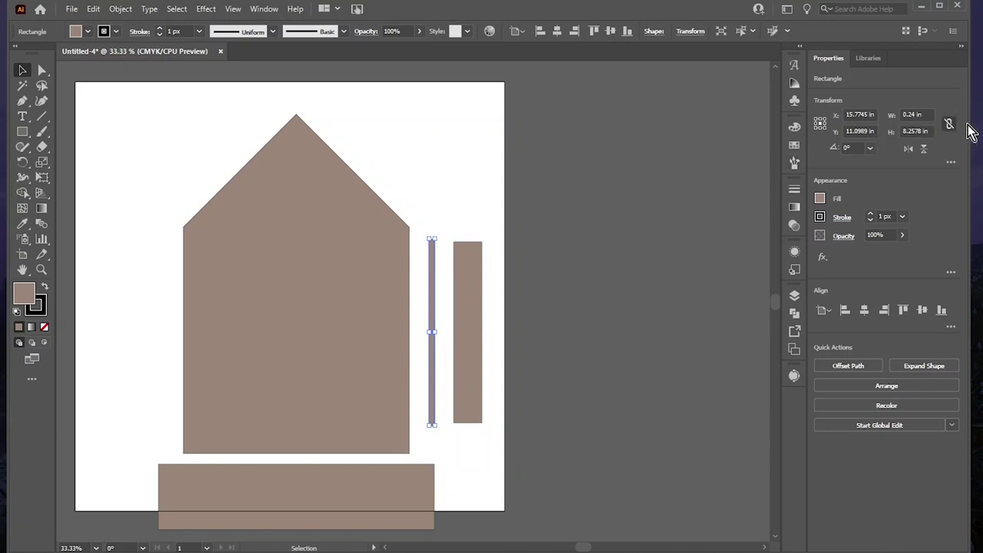
double_click(910, 114)
type("1")
key("Return")
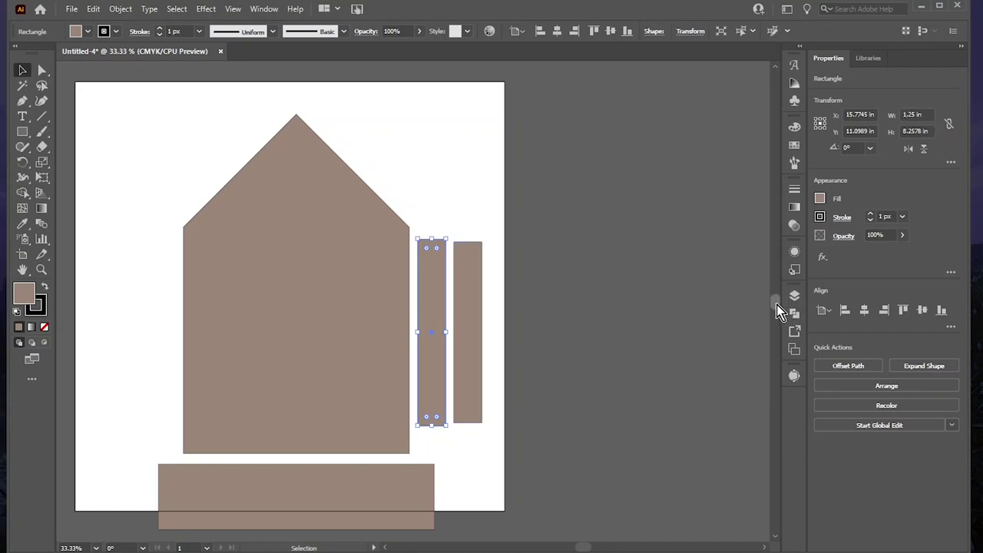
Step: Set the horizontal rectangle below the house to 11 in wide and 3 in high
scroll(778, 304, "down", 1)
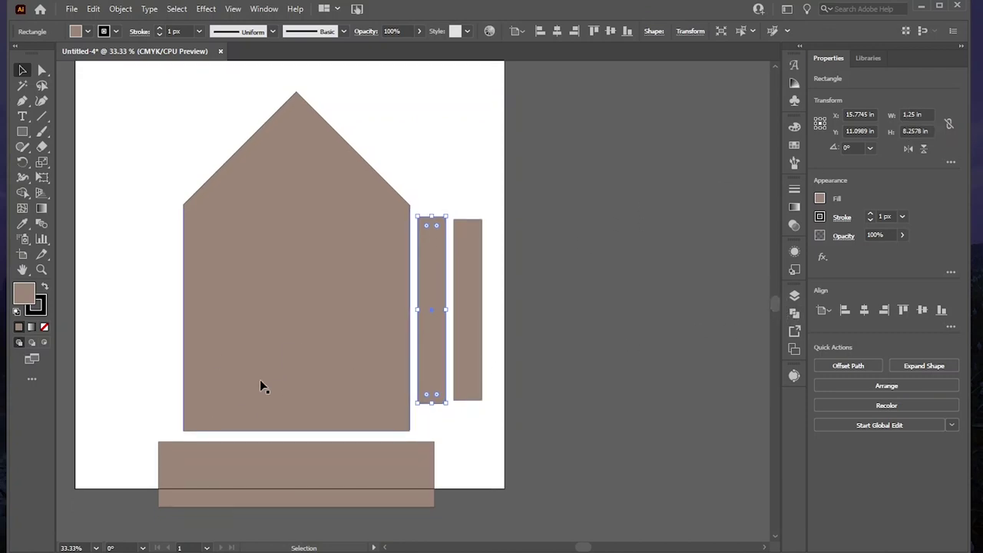
left_click(385, 460)
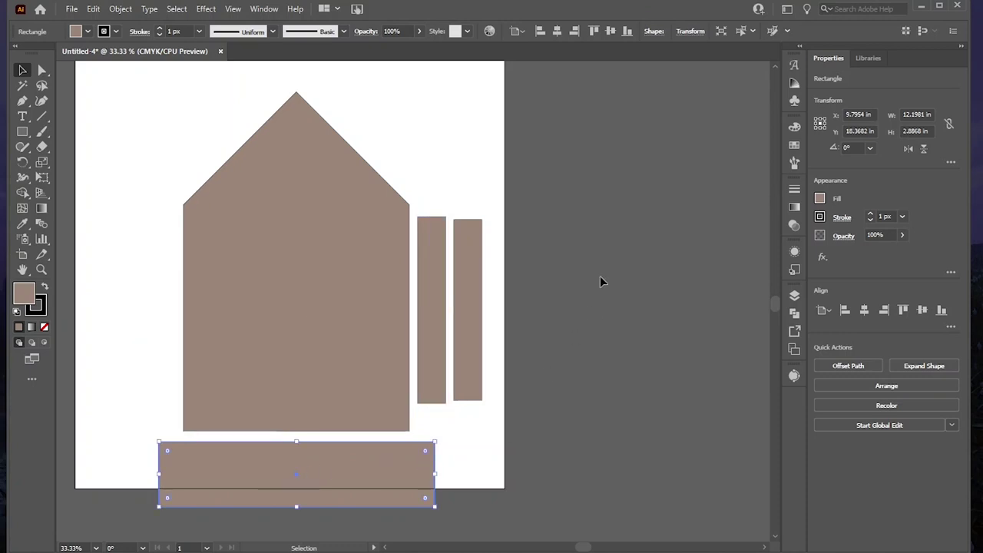
left_click(912, 116)
type("11")
key("Return")
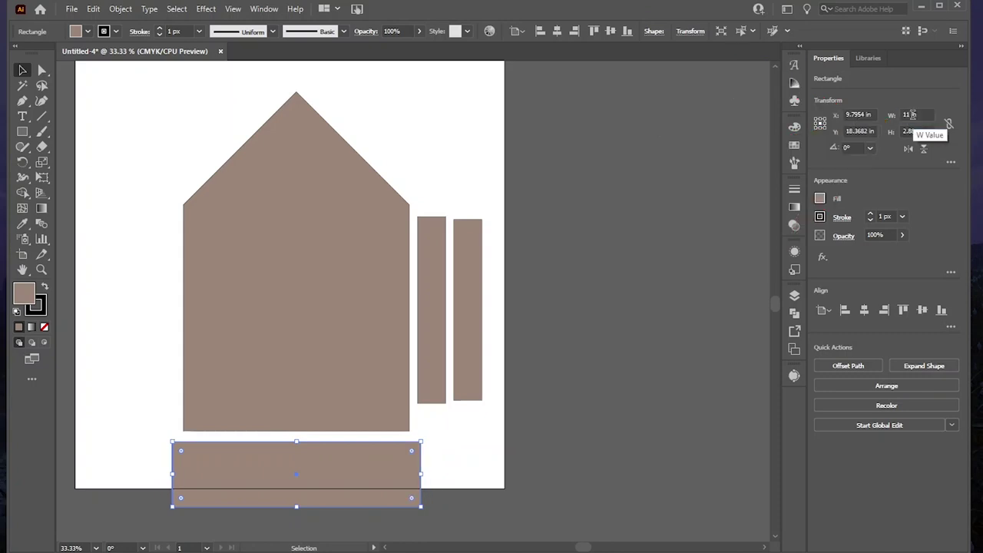
left_click(911, 132)
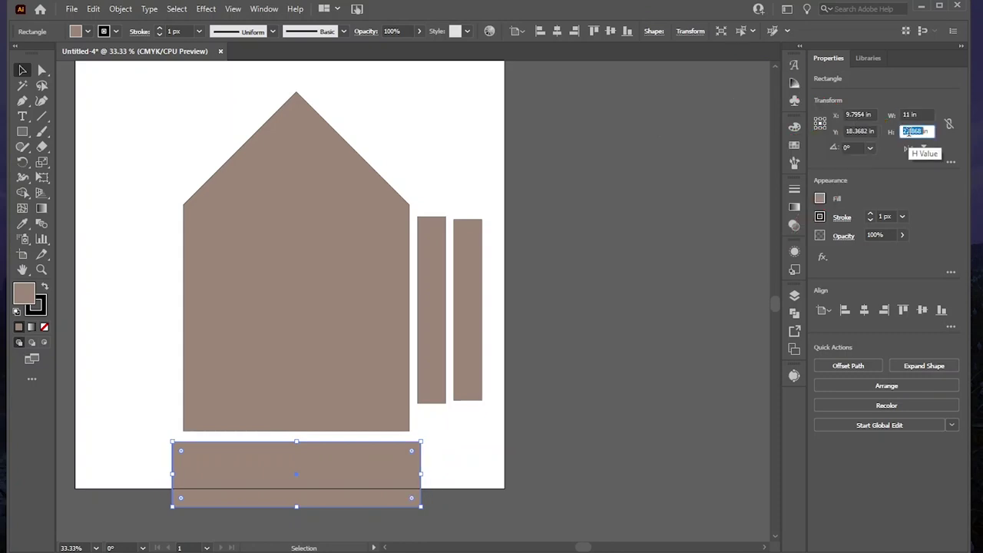
type("3")
key("Return")
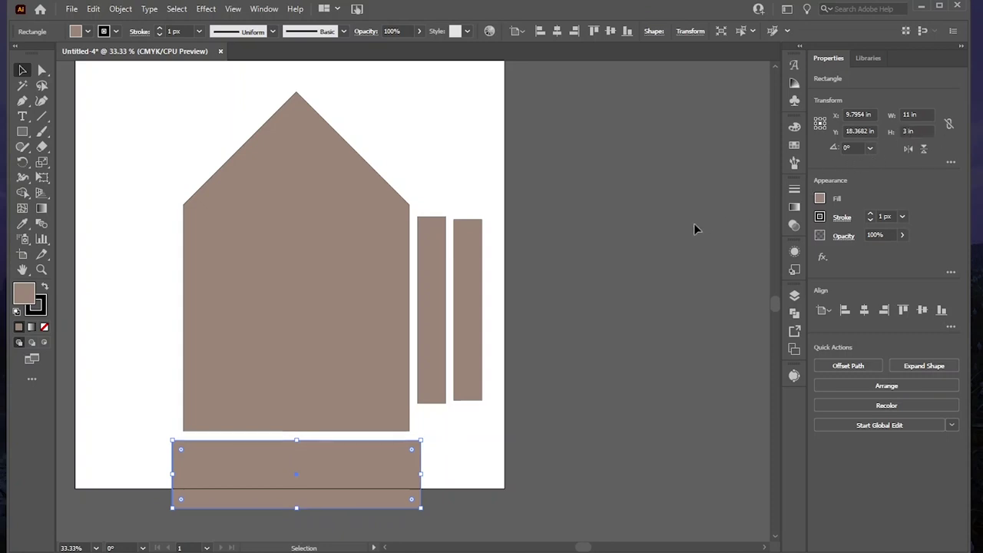
Step: Copy the 11 by 3 in rectangle and paste a duplicate onto the artboard
key("a")
key("ctrl+c")
key("ctrl+v")
key("v")
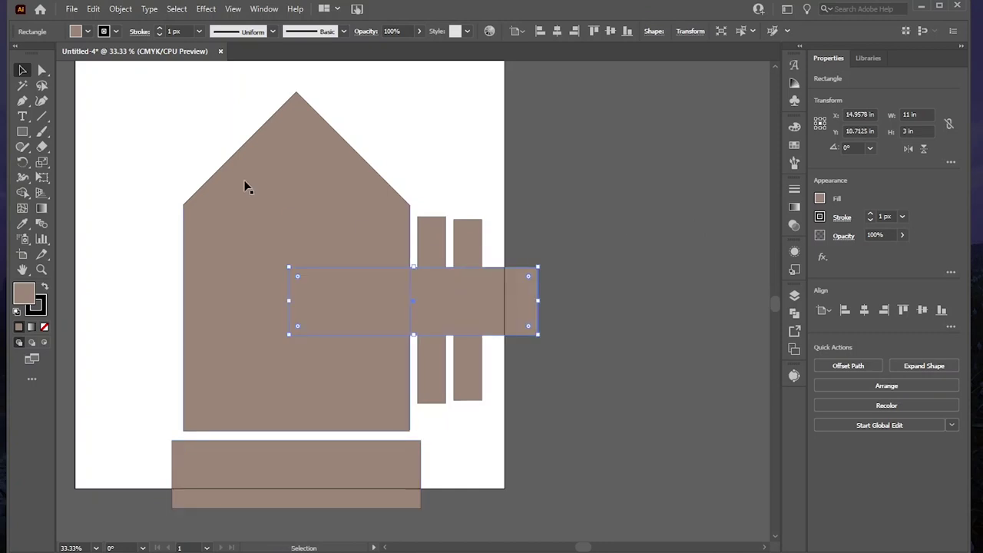
Step: Place the duplicate exactly over the 11 by 3 in rectangle below the house and resize it to 10 in wide by 0.24 in high
left_click_drag(468, 289, 355, 467)
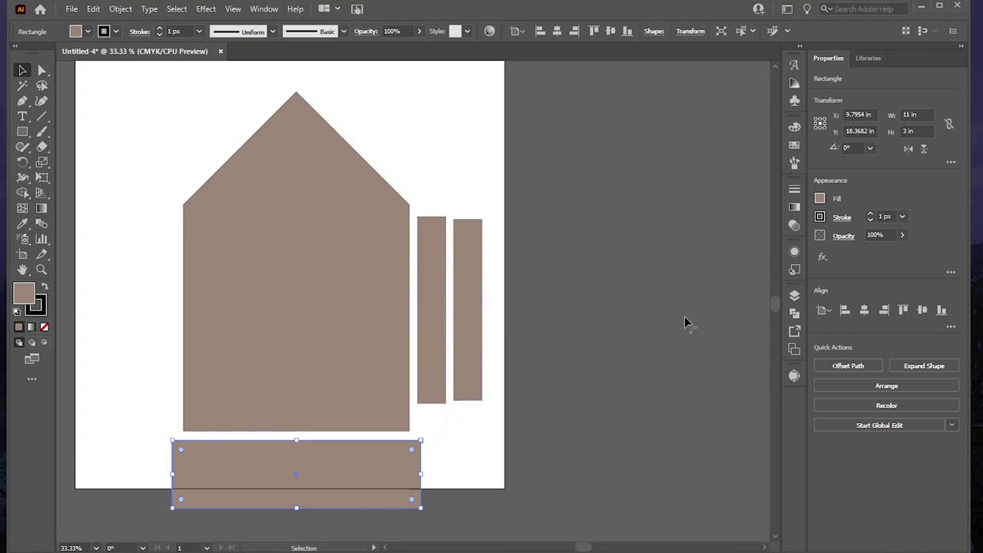
left_click(907, 115)
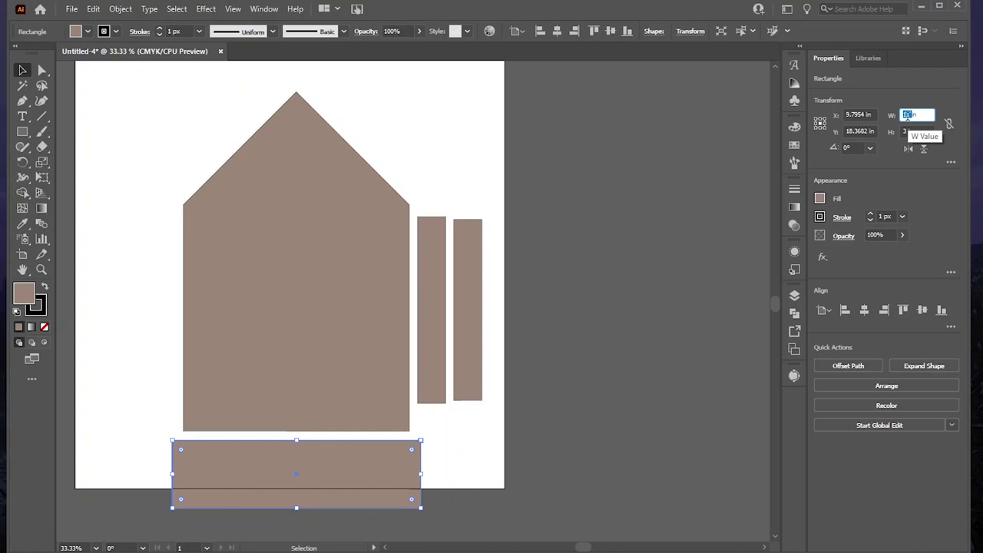
type("10")
key("Return")
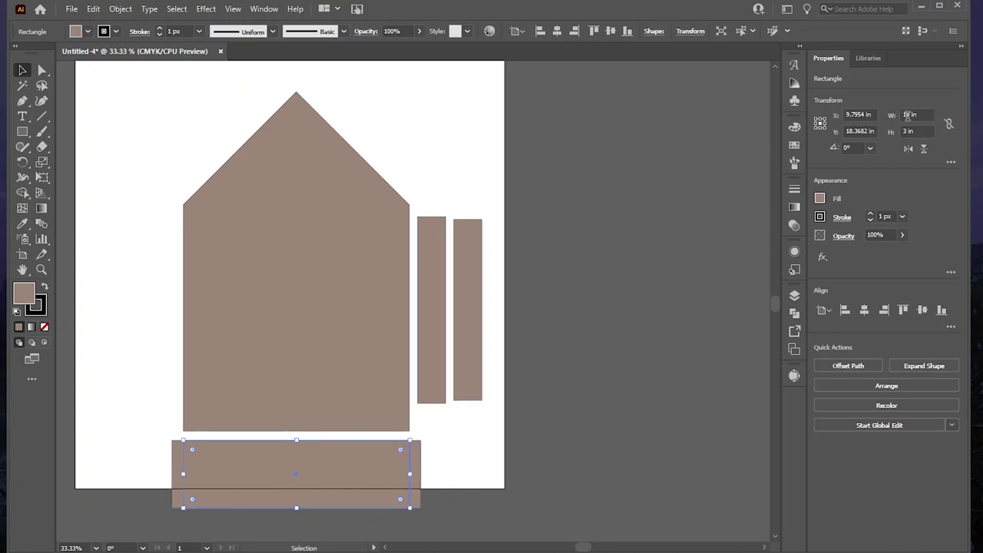
left_click(907, 132)
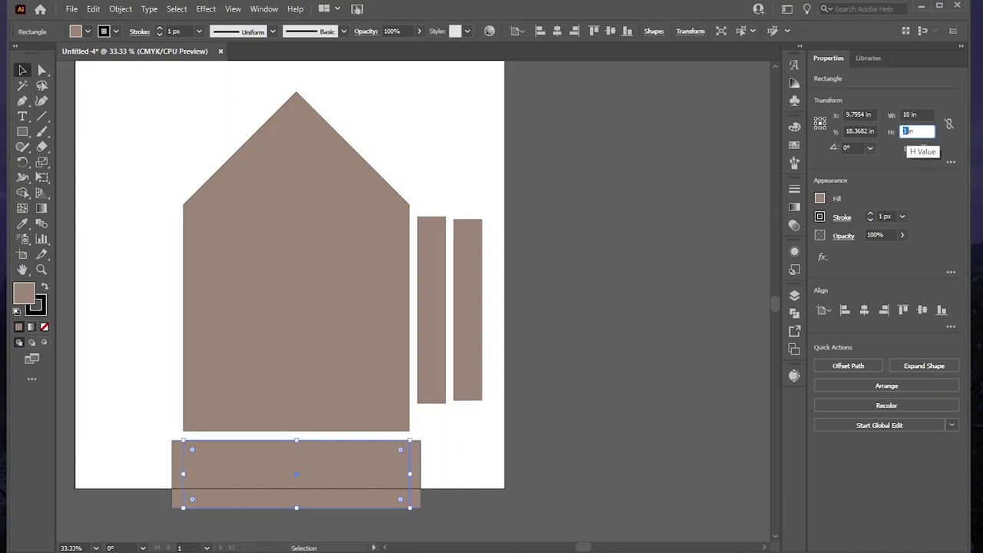
type(".24in")
key("Return")
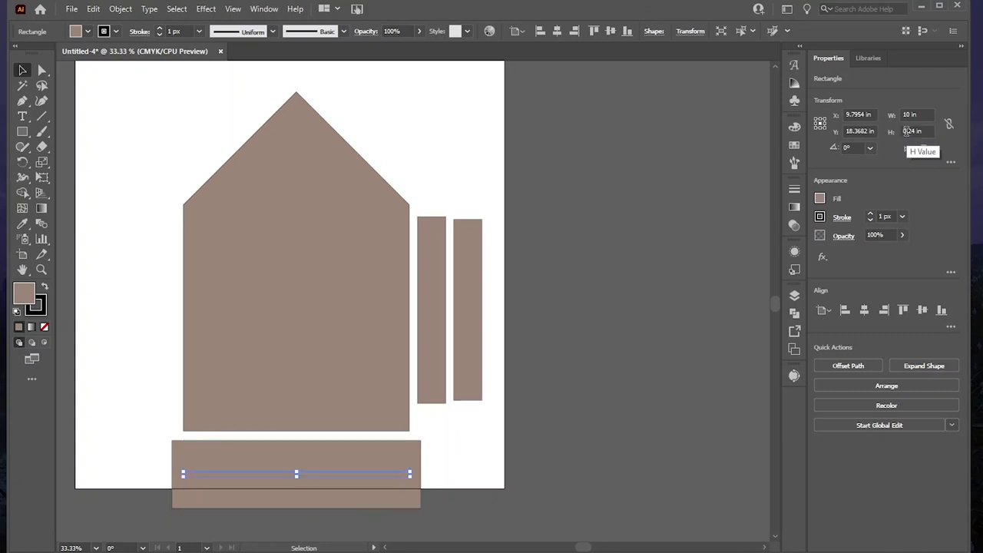
Step: Select the thin 10 in strip together with the 11 by 3 in rectangle around it and center-align them
left_click(435, 496)
left_click(408, 475)
left_click(407, 498, "shift")
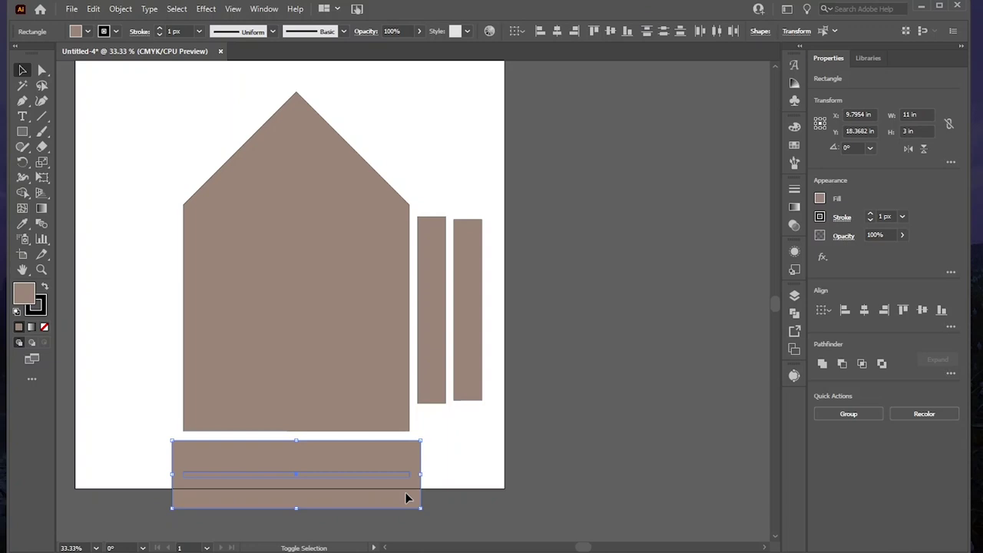
left_click(437, 506)
left_click_drag(437, 506, 351, 449)
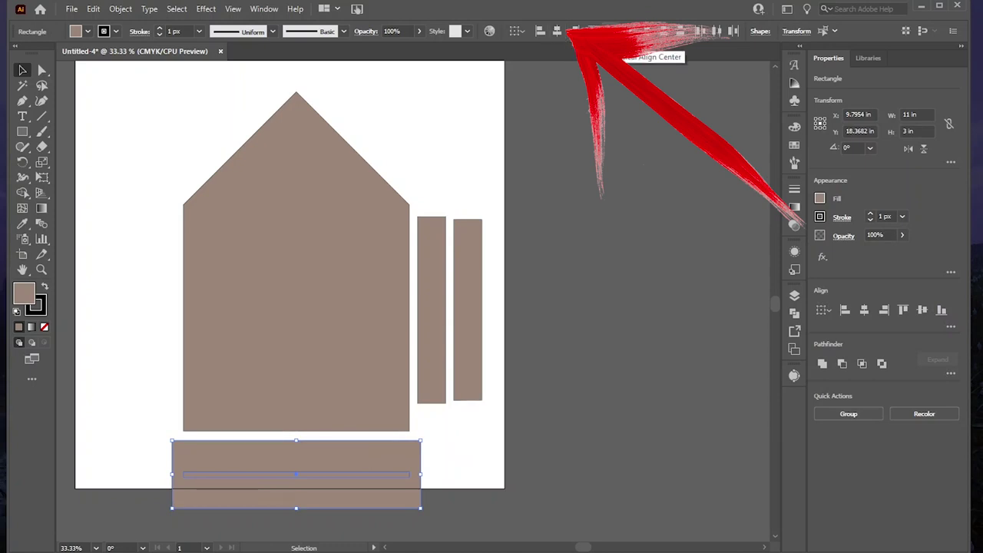
left_click(466, 450)
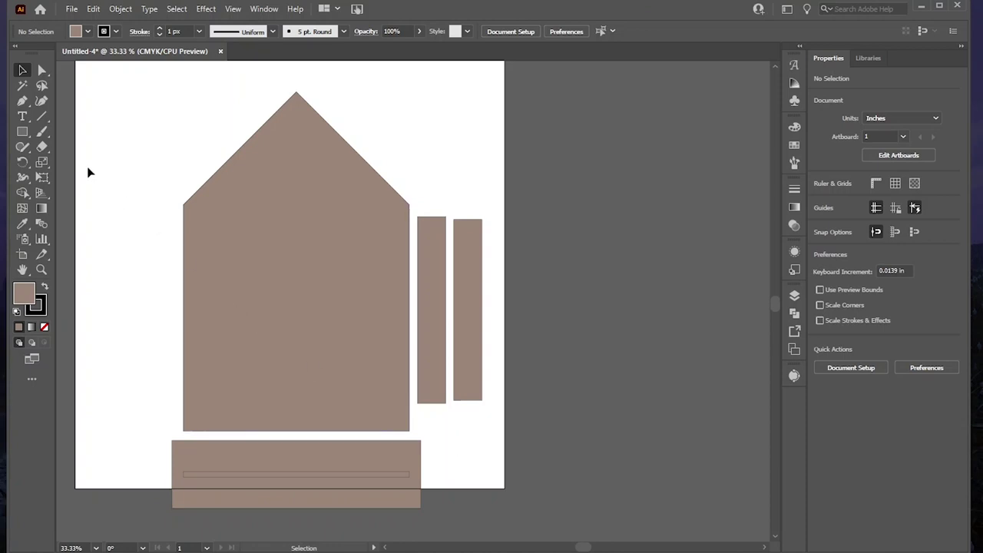
Step: Draw a small square below the upright strips and set it to 1 by 1 in with width and height proportions constrained
left_click(23, 136)
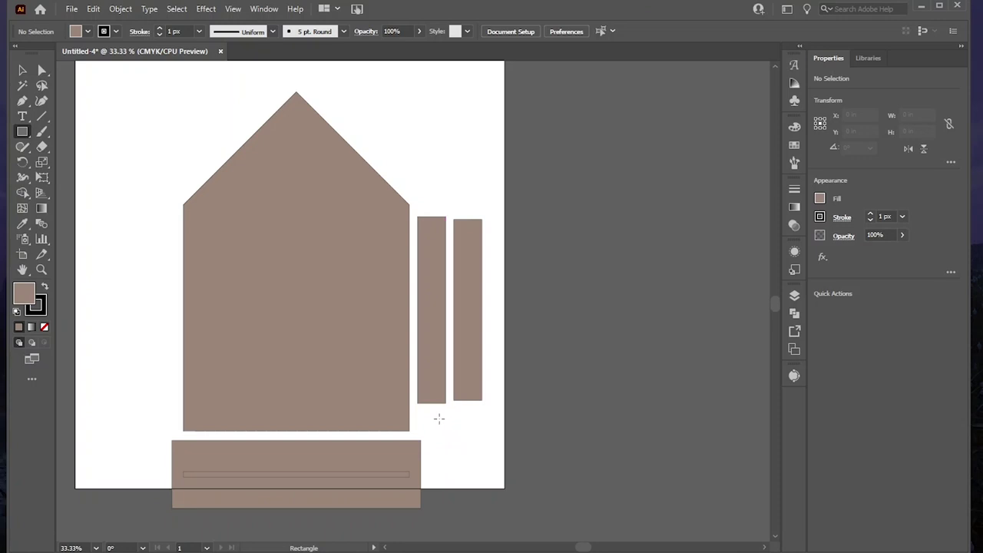
left_click_drag(438, 419, 465, 444)
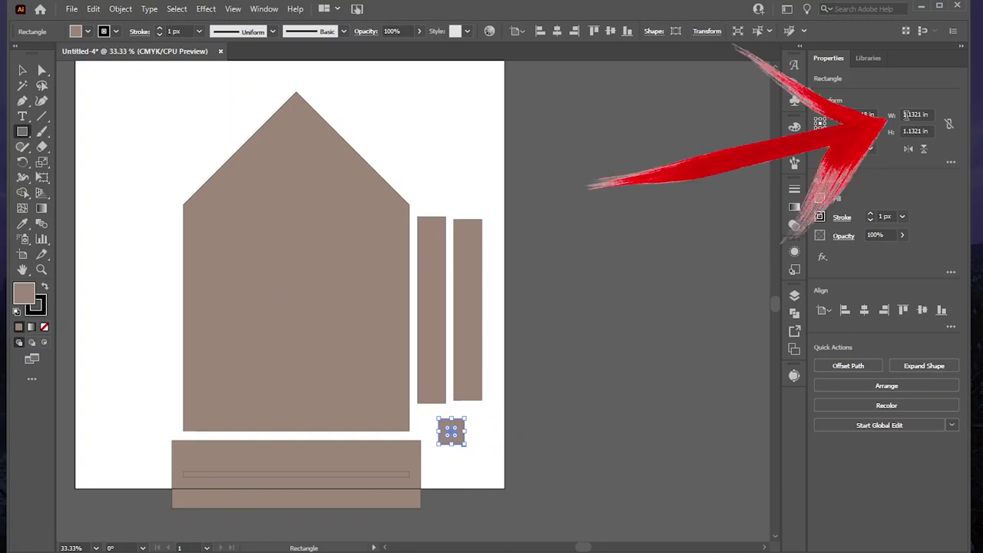
left_click(948, 125)
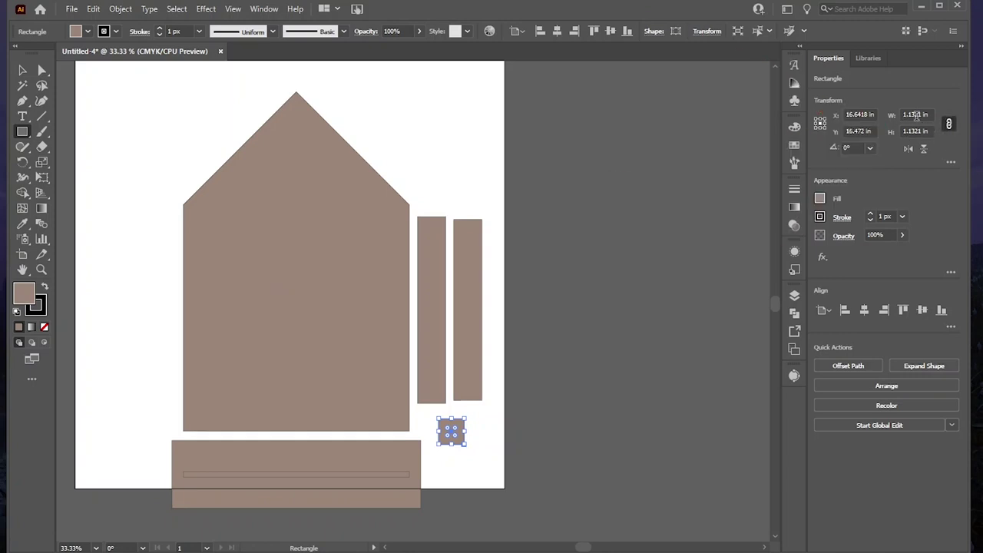
left_click(915, 116)
type("1")
key("Return")
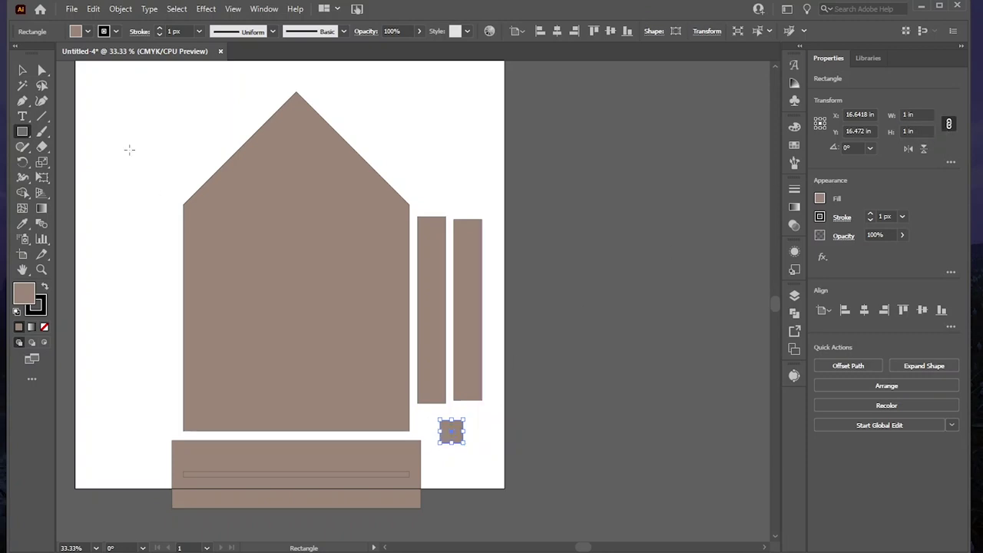
left_click(23, 70)
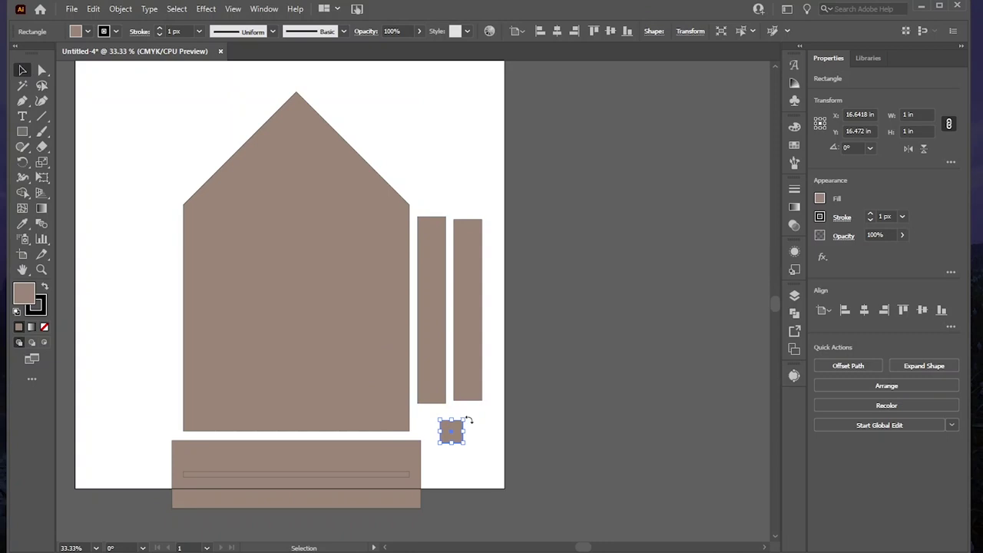
left_click(492, 432)
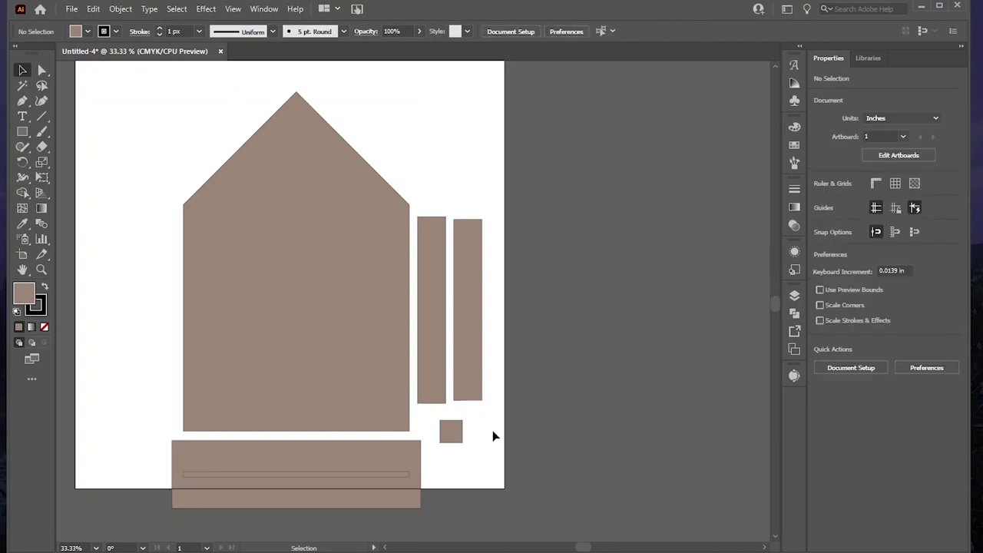
Step: Place a copy of the 1 in square centered beneath the thin horizontal strip, unlink its proportions and set its width to 0.24 in
left_click(454, 437)
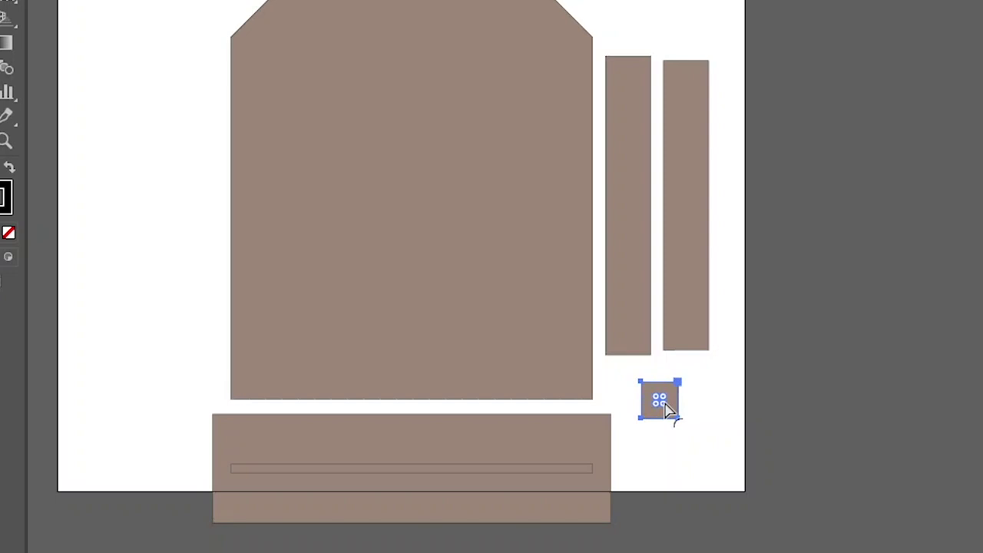
left_click_drag(667, 411, 416, 493)
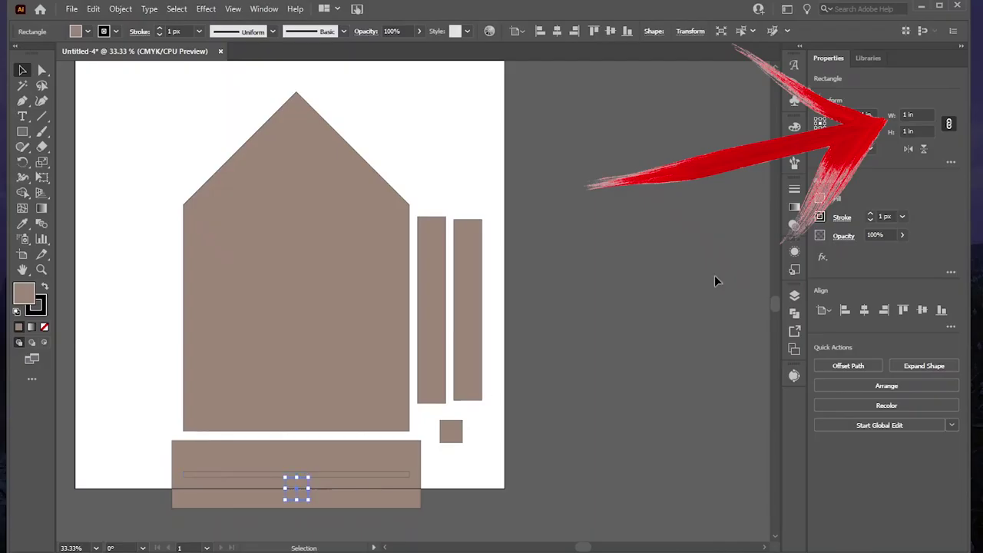
left_click(949, 122)
left_click(907, 115)
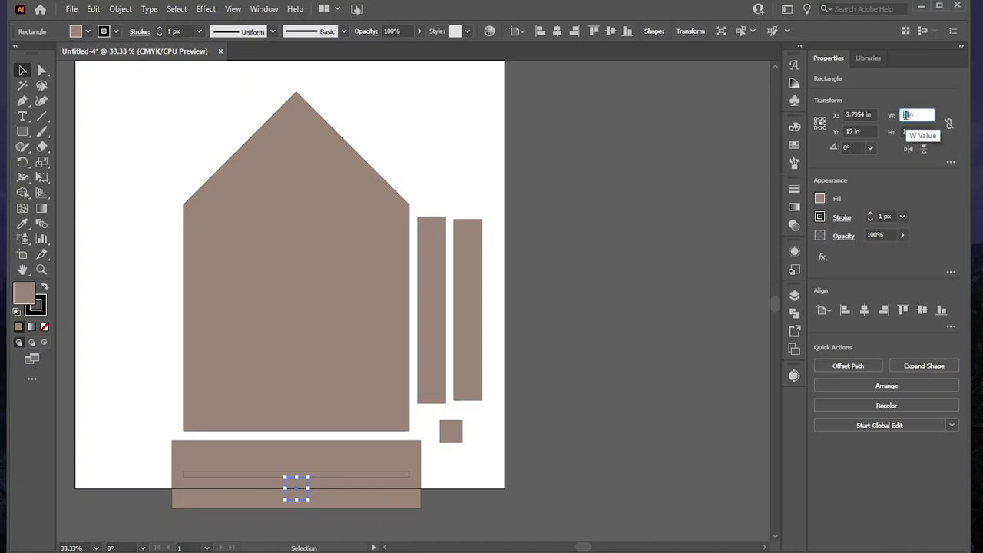
type("0.24")
key("Return")
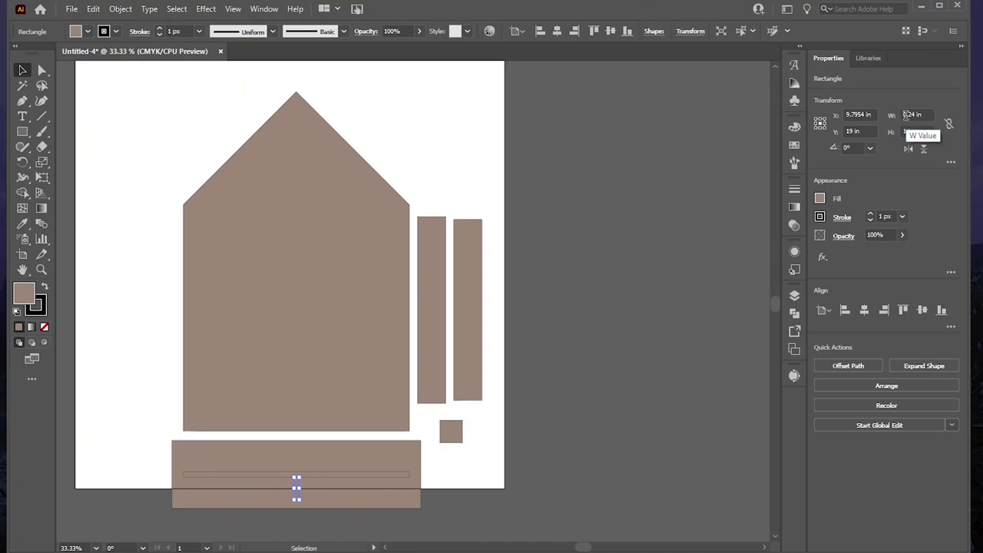
Step: Group the 11 by 3 in rectangle with the long thin strip and the short upright strip inside it
left_click(439, 523)
left_click_drag(439, 519, 242, 492)
left_click_drag(165, 459, 162, 460)
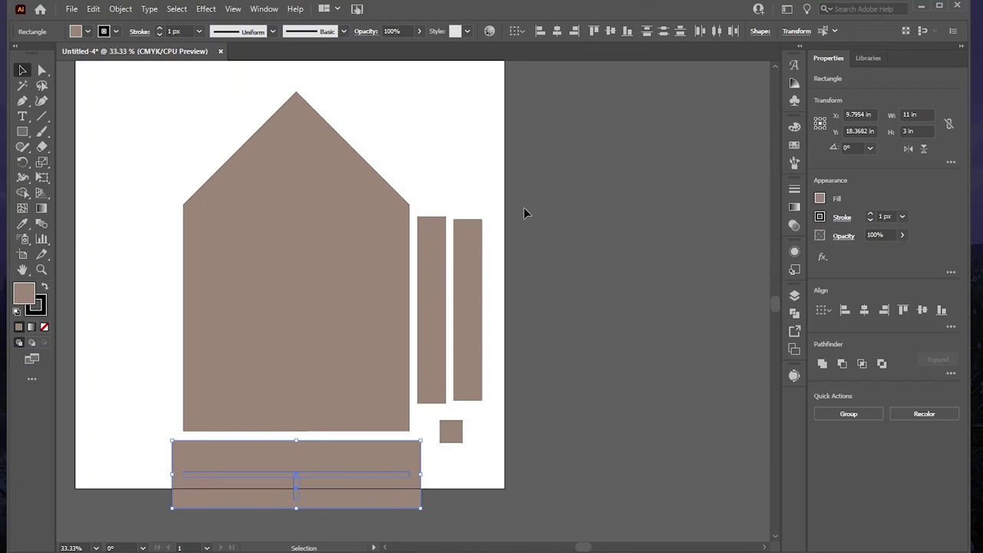
left_click(453, 475)
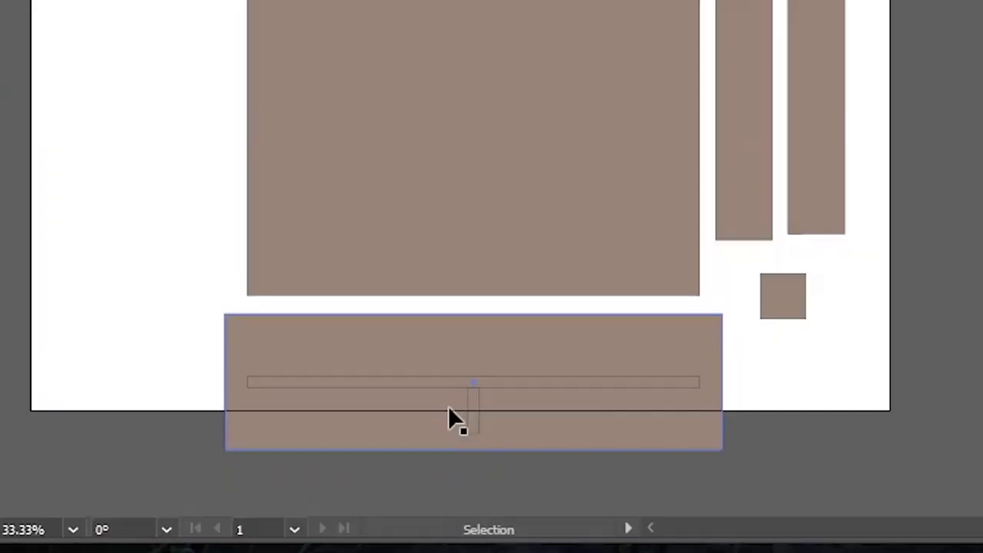
left_click(476, 421)
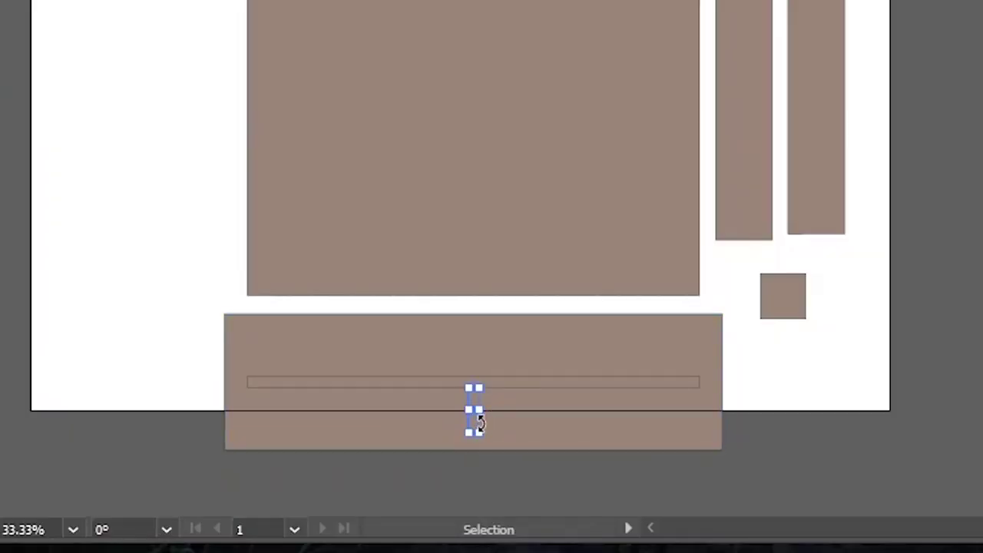
mouse_move(478, 398)
left_mouse_down()
mouse_move(478, 412)
mouse_move(477, 400)
left_mouse_up()
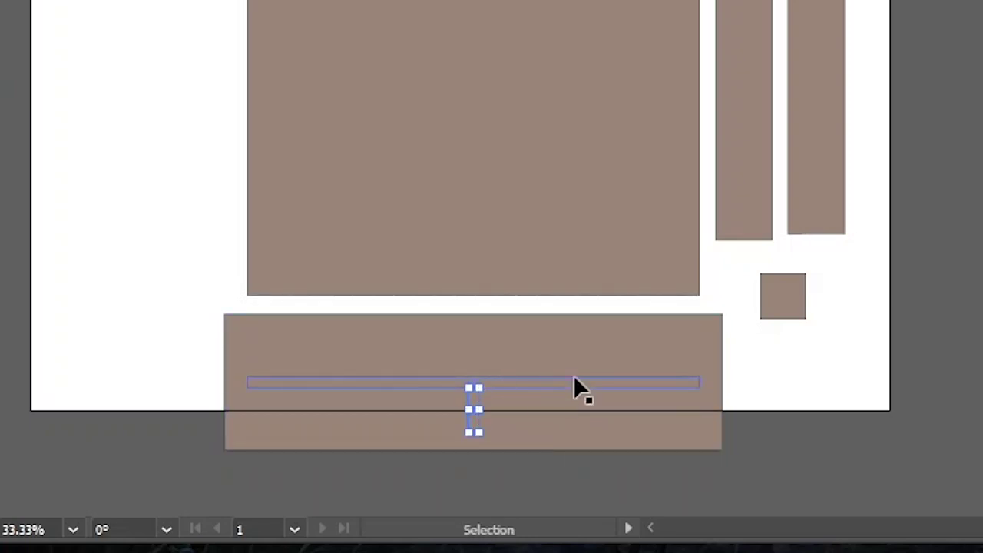
left_click_drag(751, 455, 356, 353)
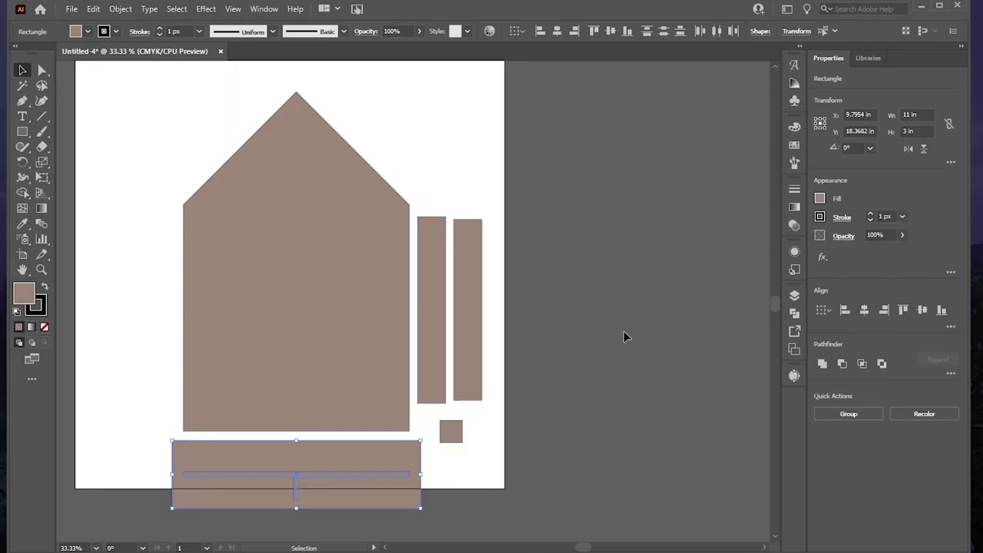
key("a")
key("ctrl+g")
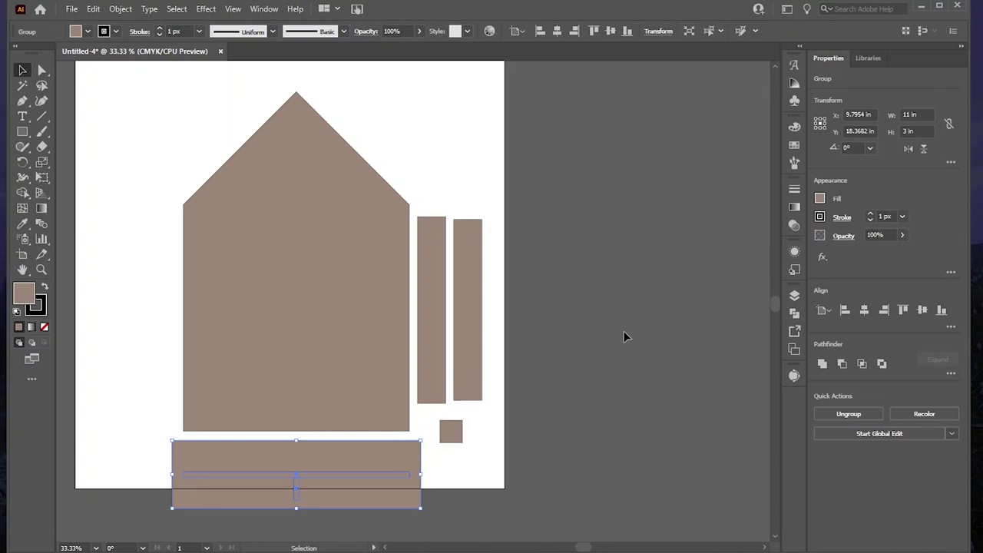
left_click(122, 9)
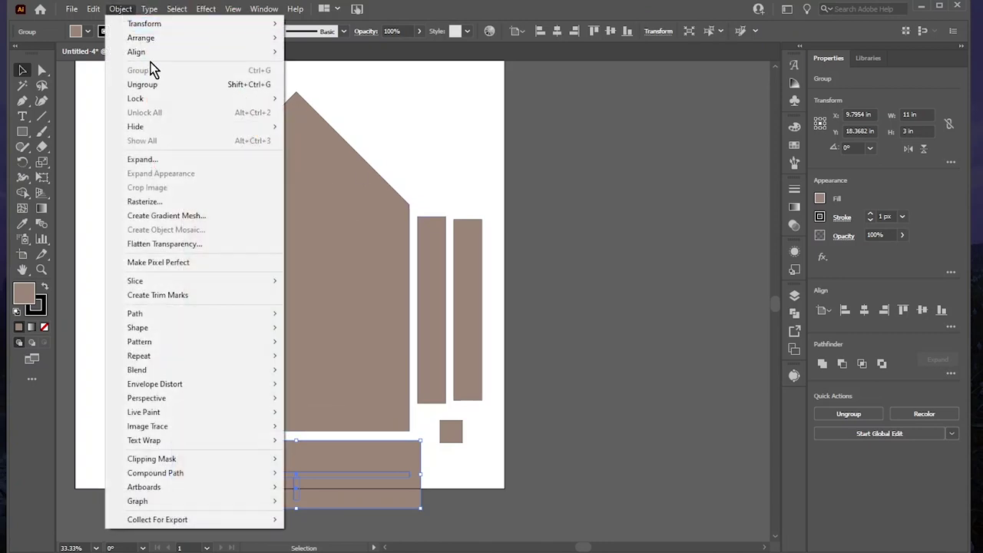
left_click(539, 175)
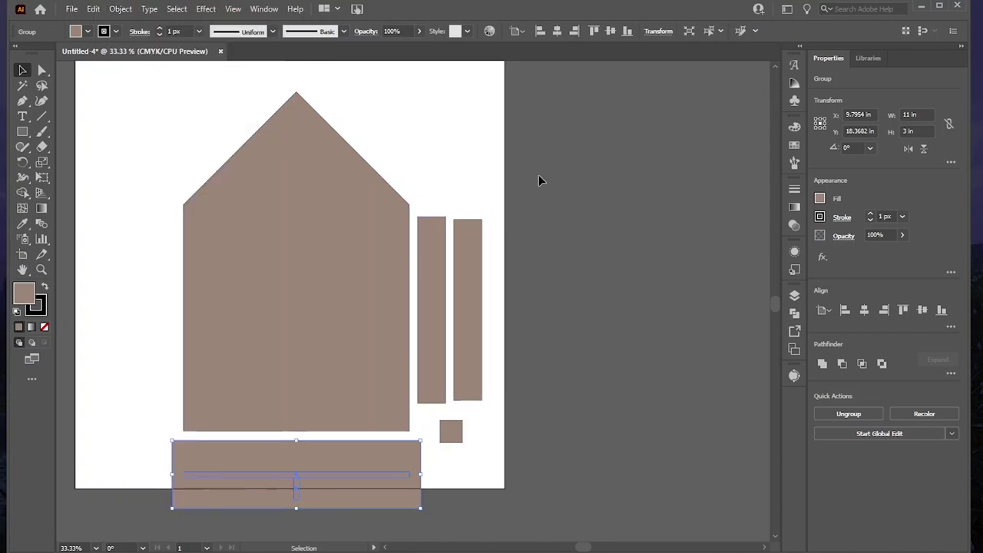
left_click(500, 361)
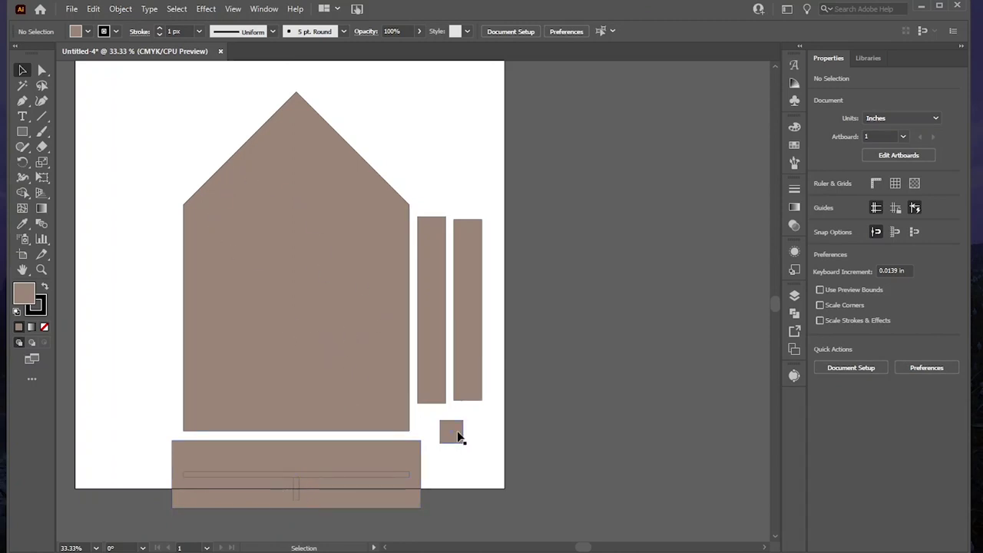
Step: Open the artwork file "Welcome to our beautiful chaos_cut_wroof.svg" as a separate document
scroll(498, 434, "left", 5)
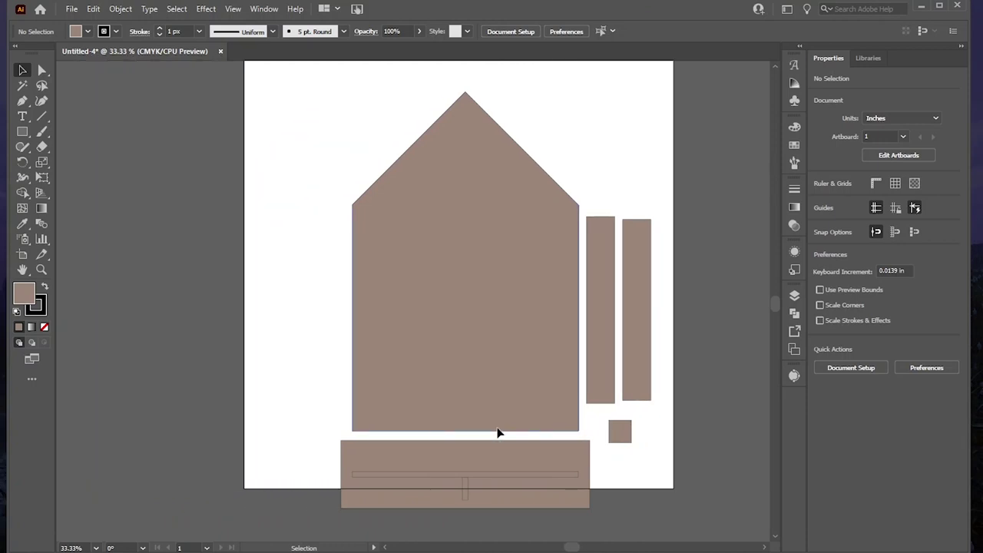
scroll(500, 430, "right", 3)
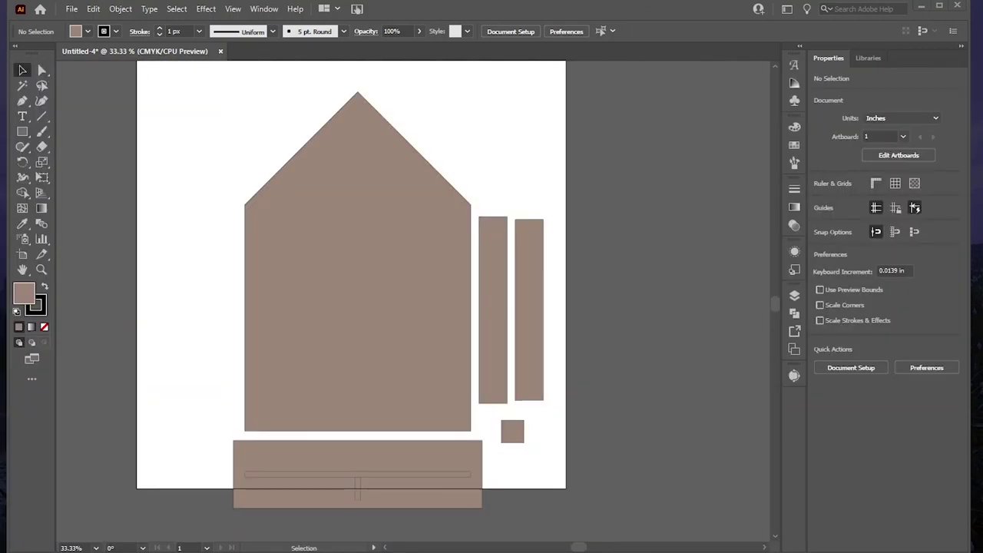
left_click_drag(979, 271, 371, 276)
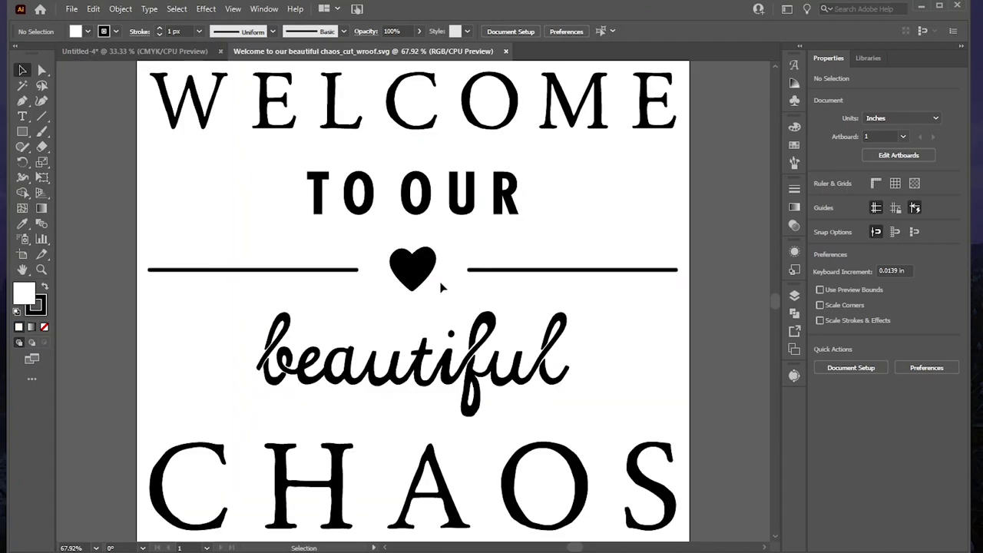
Step: Group all the lettering, the lines and the heart in the SVG artwork, and return to the Untitled-4 document
key("ctrl")
left_click(426, 280)
key("ctrl+a")
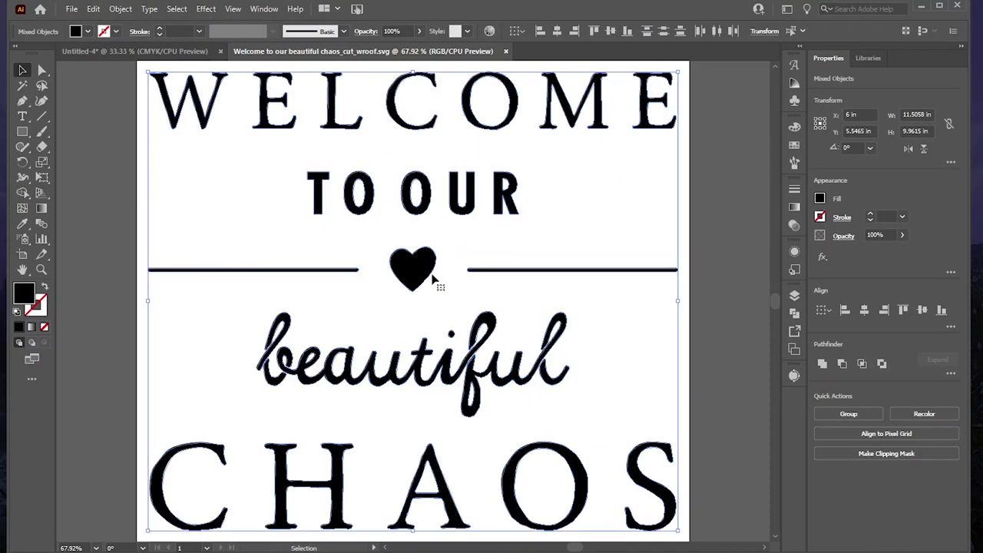
key("ctrl")
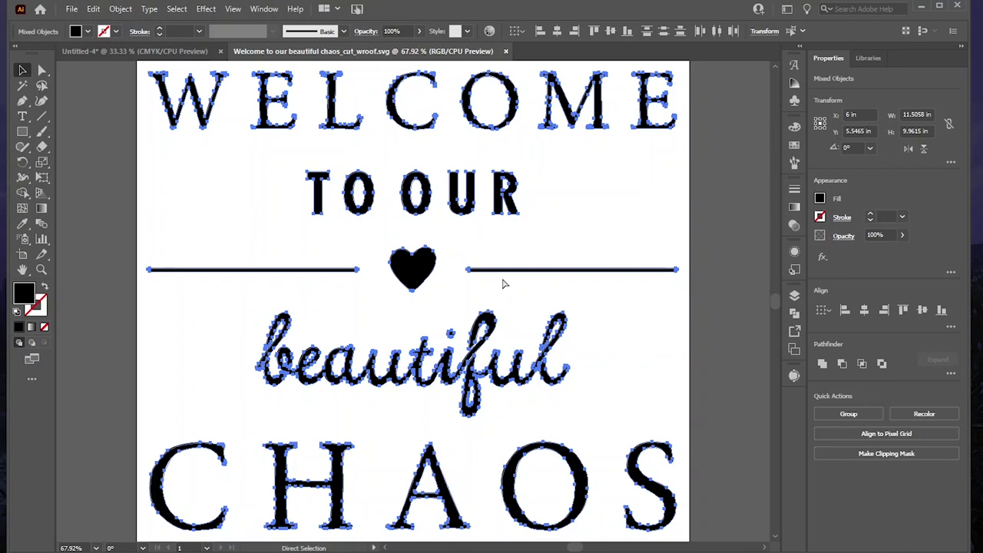
key("ctrl+g")
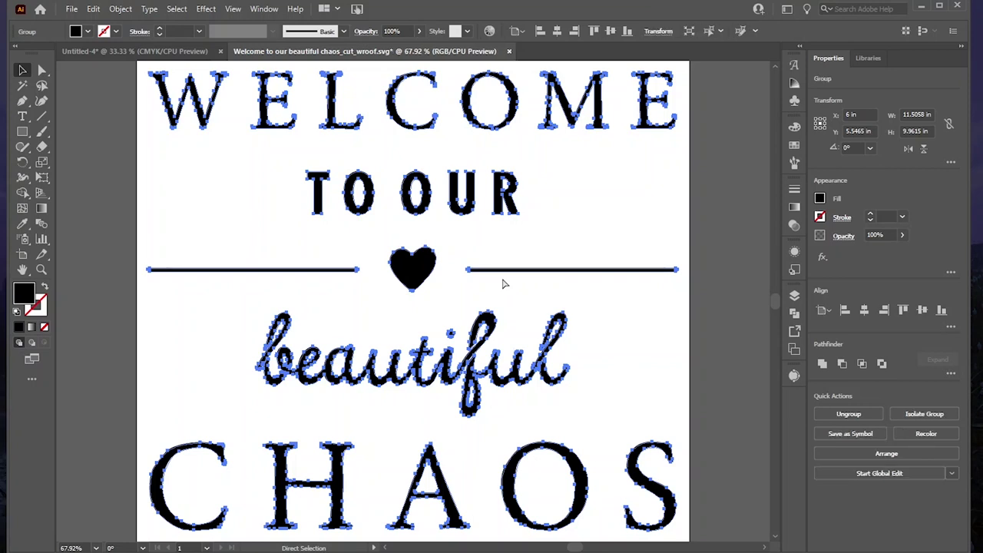
key("ctrl")
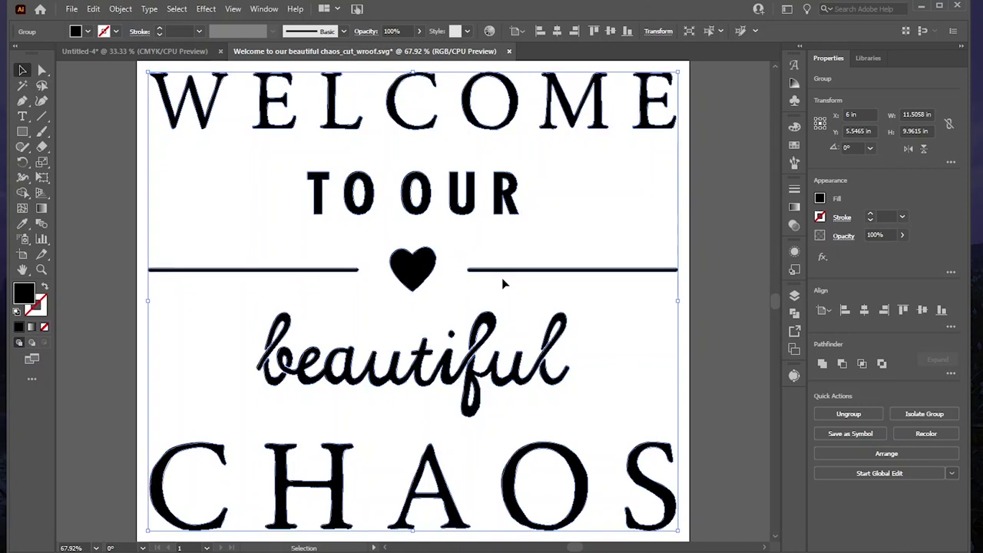
left_click(175, 54)
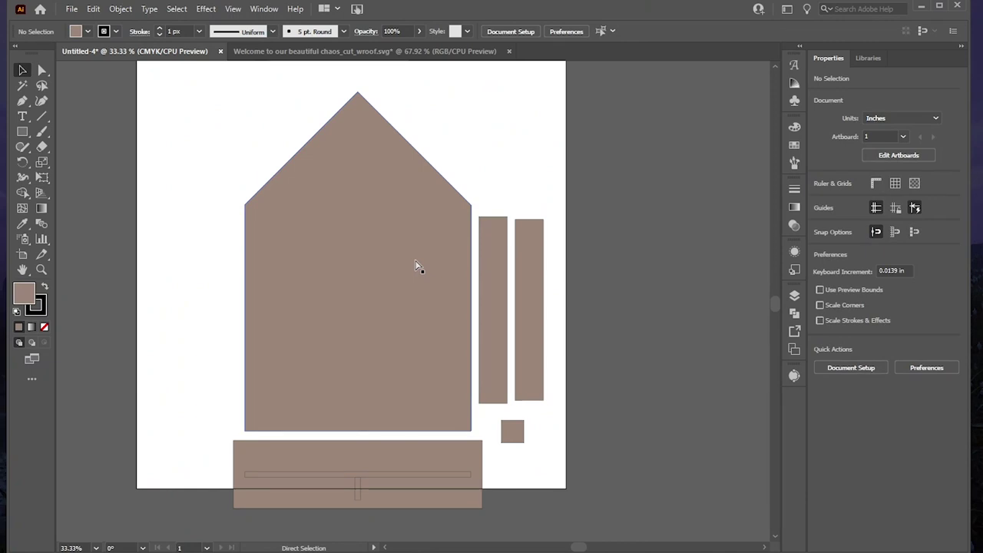
Step: Paste the grouped "Welcome to our beautiful chaos" artwork, link its proportions and set its width to 9 in
key("ctrl+v")
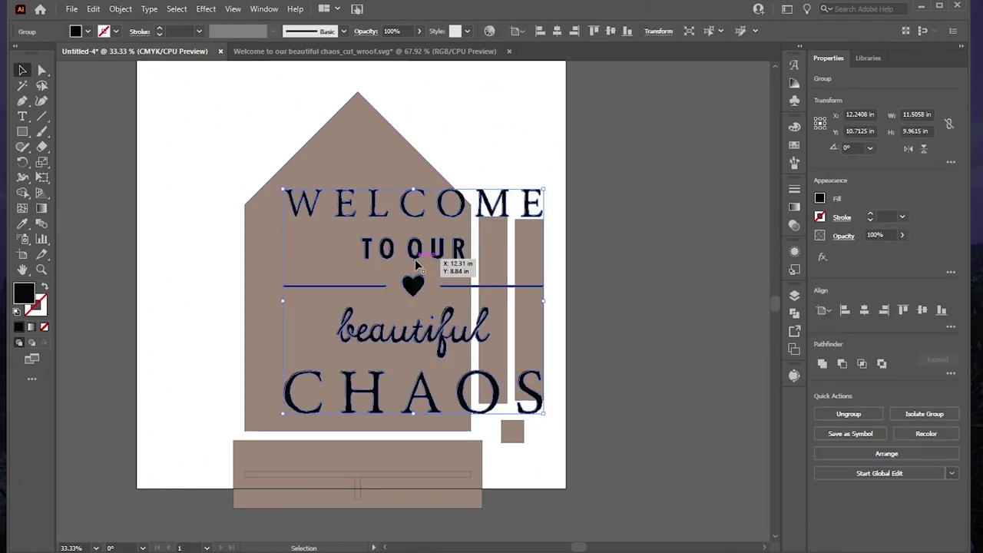
left_click(949, 124)
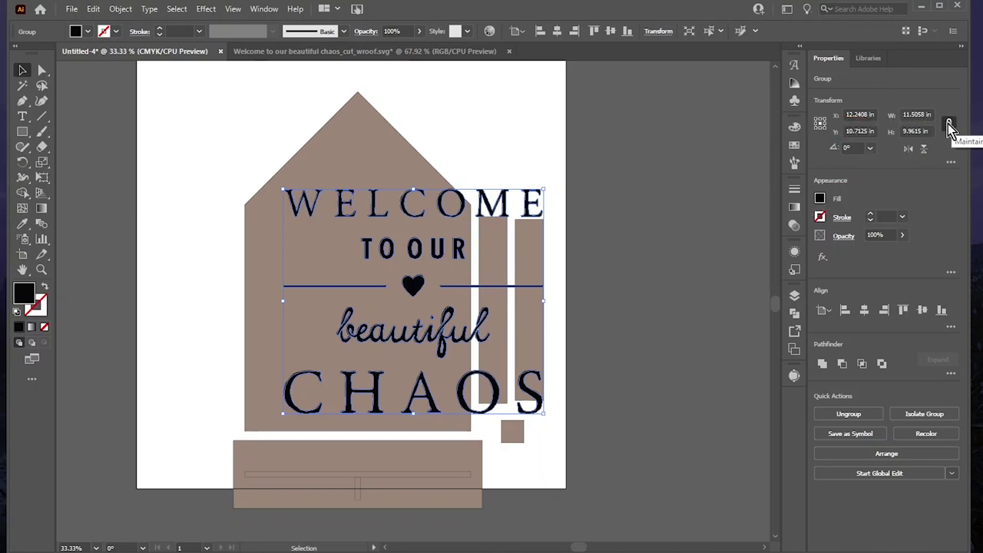
left_click(916, 114)
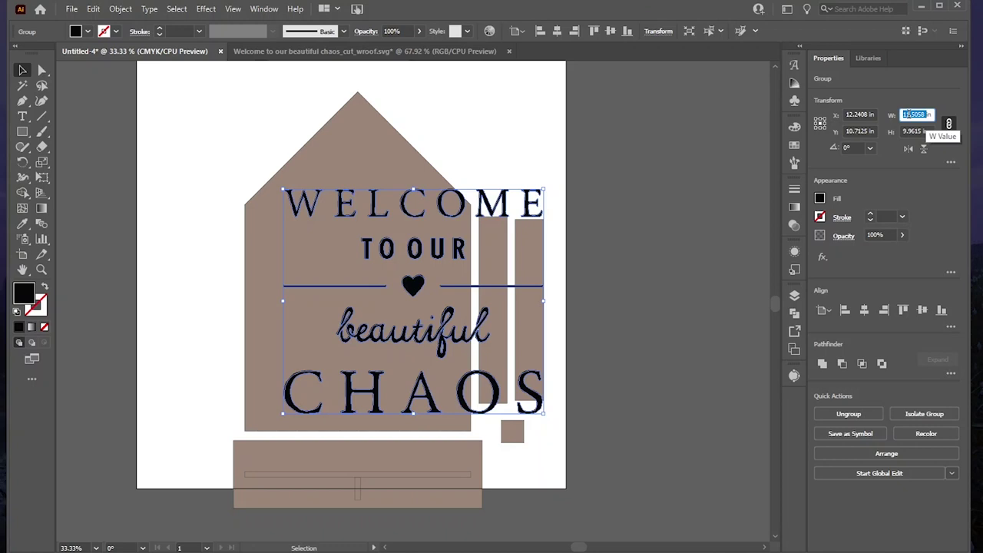
type("9in")
key("Return")
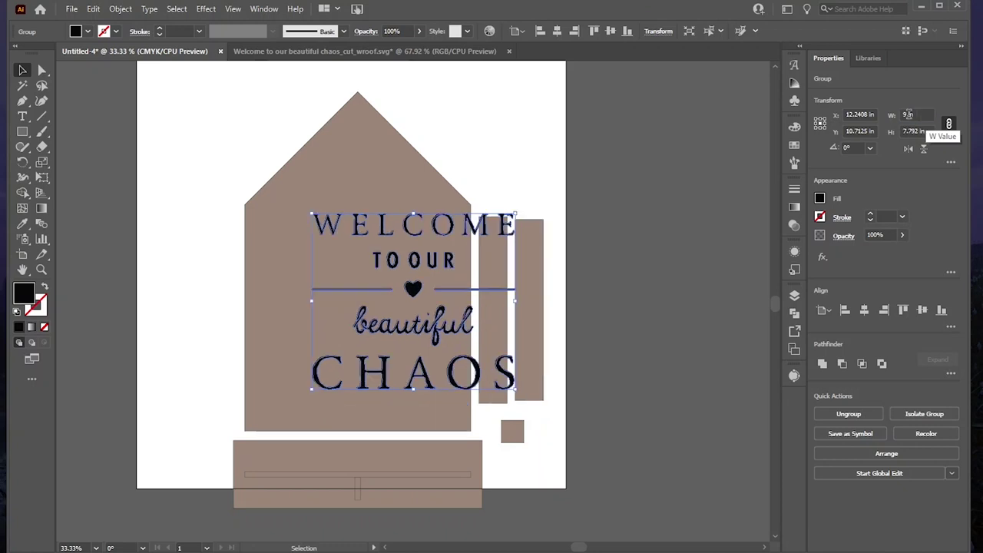
Step: Move the lettering artwork into the body of the house shape and center it horizontally with the house
left_click_drag(412, 295, 361, 305)
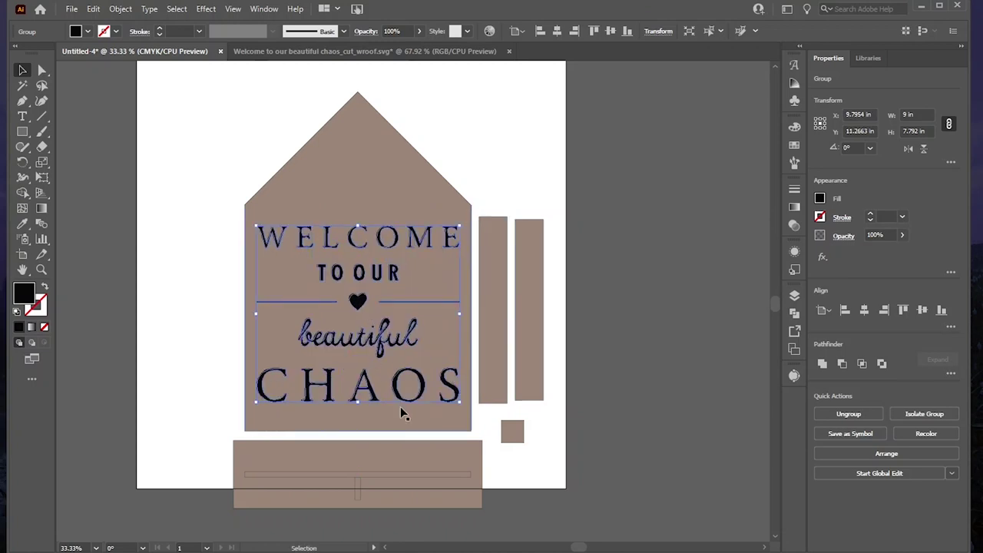
left_click(398, 180, "shift")
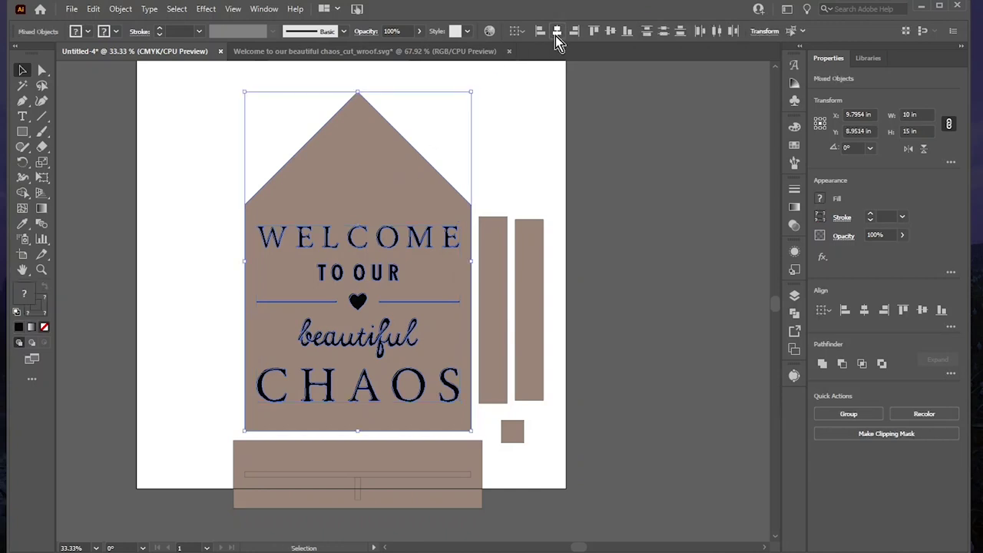
left_click(504, 184)
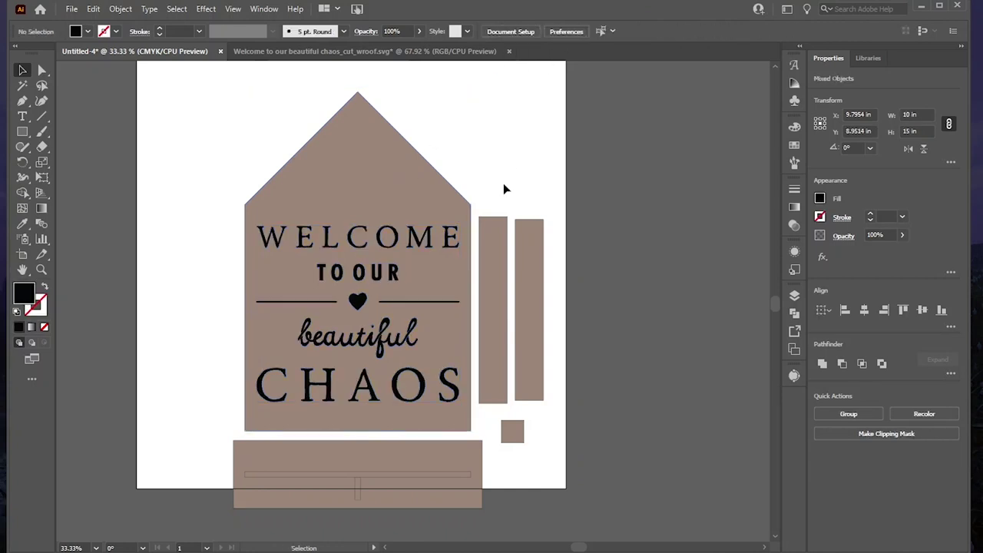
Step: Place a copy of the lettering artwork to the left of the house and give it no fill and a CMYK Red stroke
left_click(358, 301)
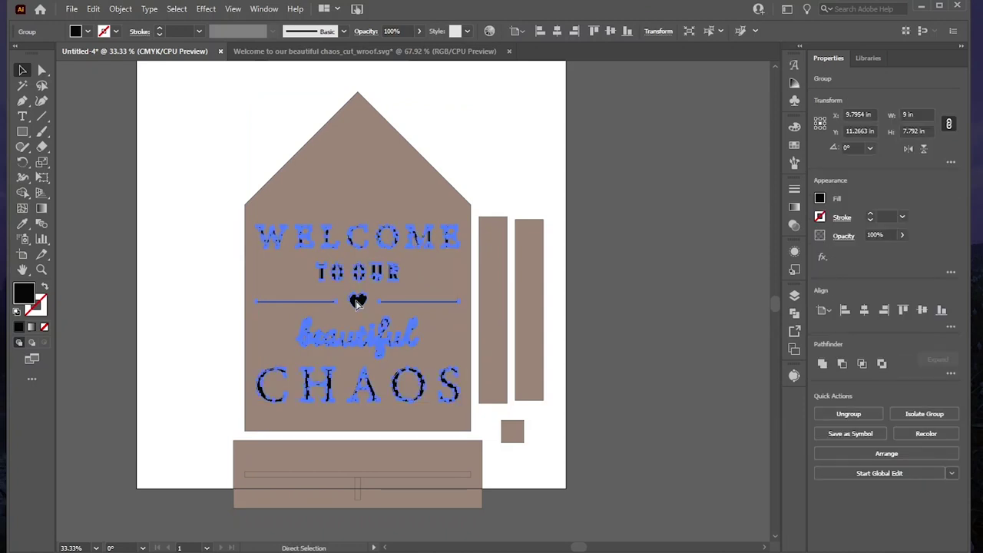
left_click_drag(358, 302, 138, 299)
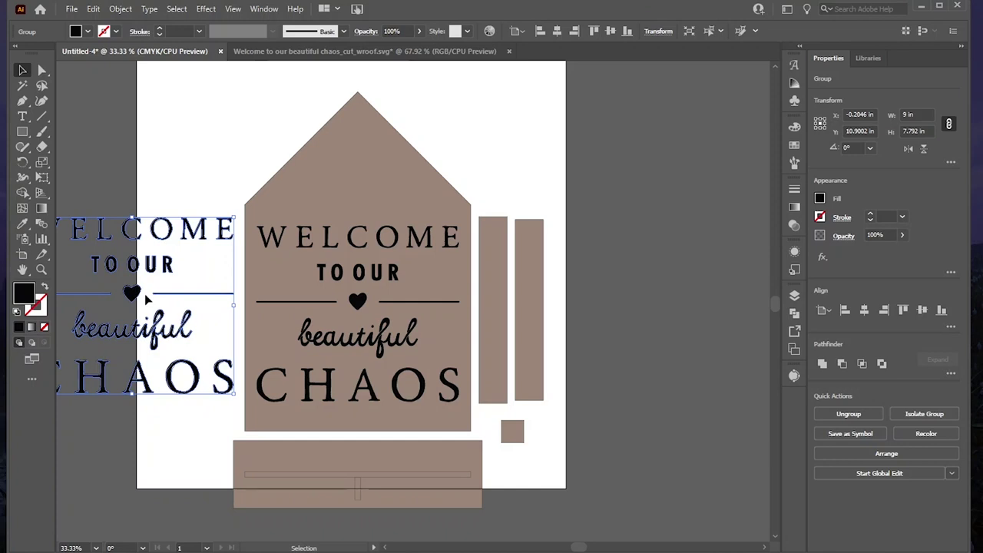
left_click(819, 198)
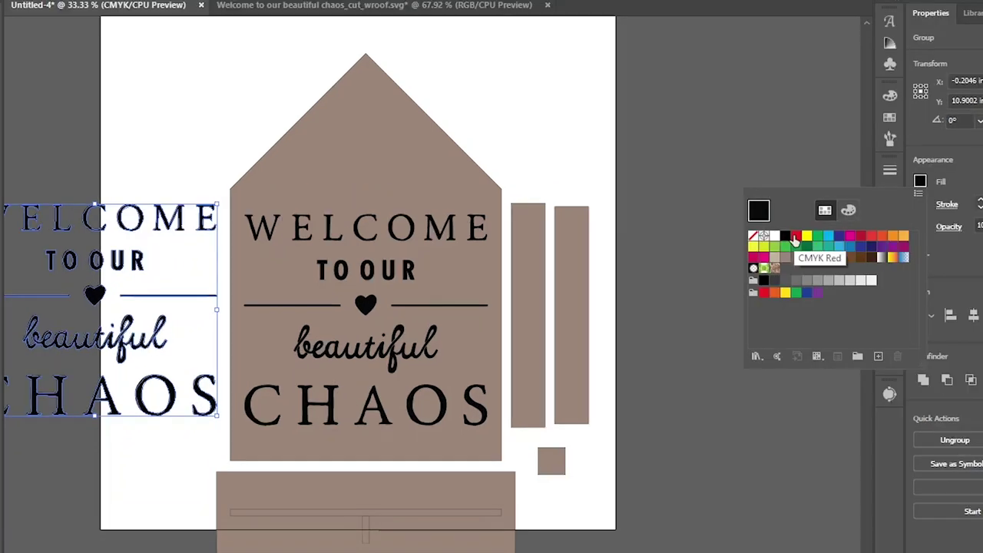
left_click(752, 237)
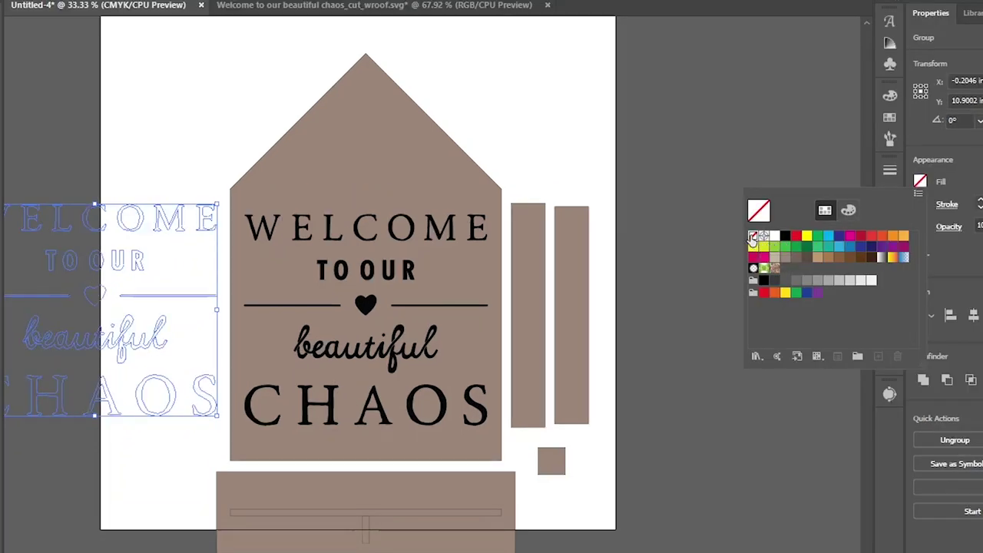
left_click(972, 181)
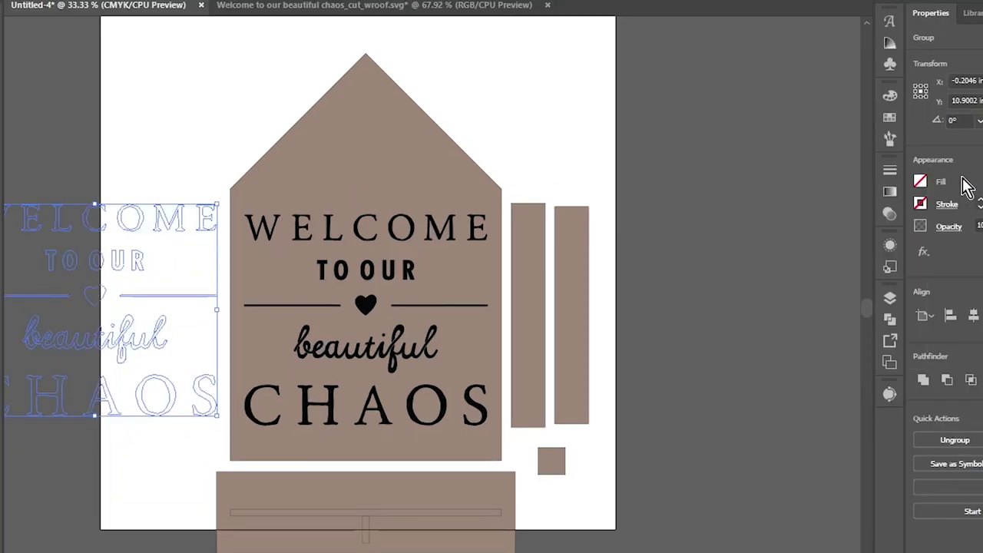
left_click(921, 204)
left_click(796, 258)
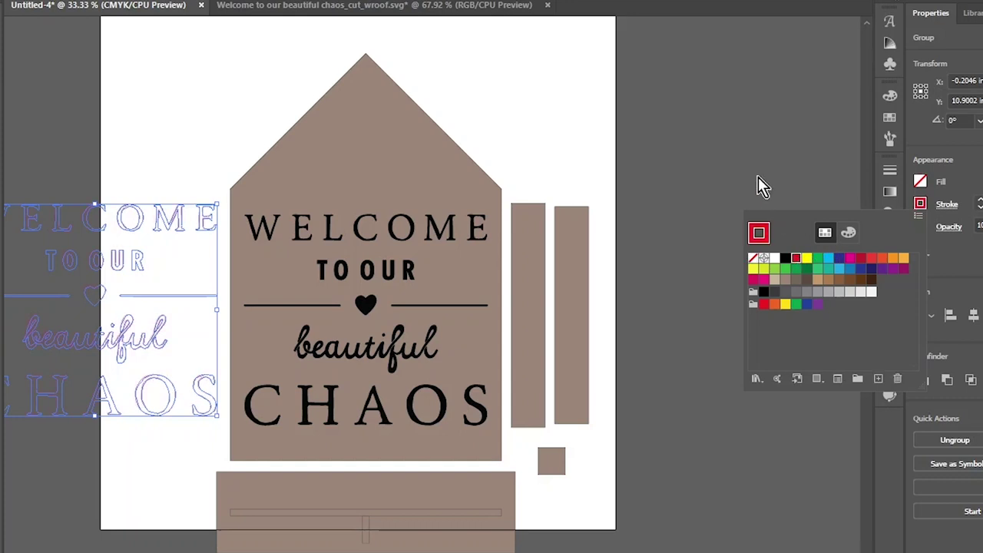
left_click(619, 488)
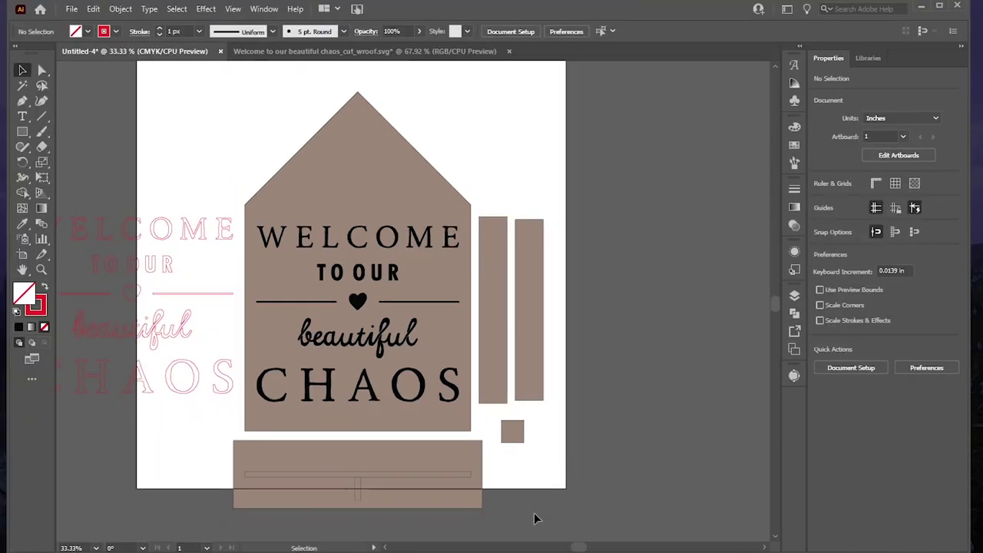
Step: Give the house shape no fill and a CMYK Red stroke
left_click(459, 427)
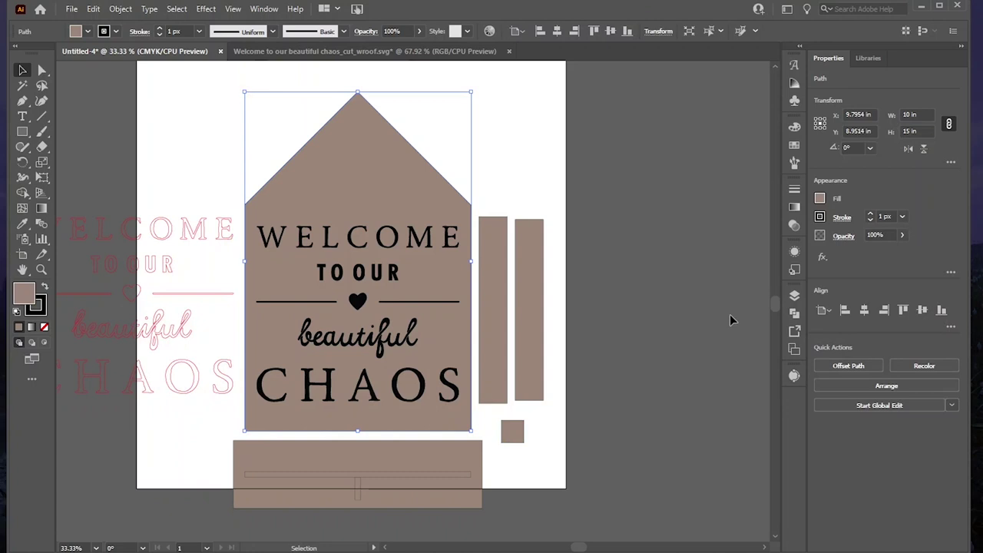
left_click(820, 198)
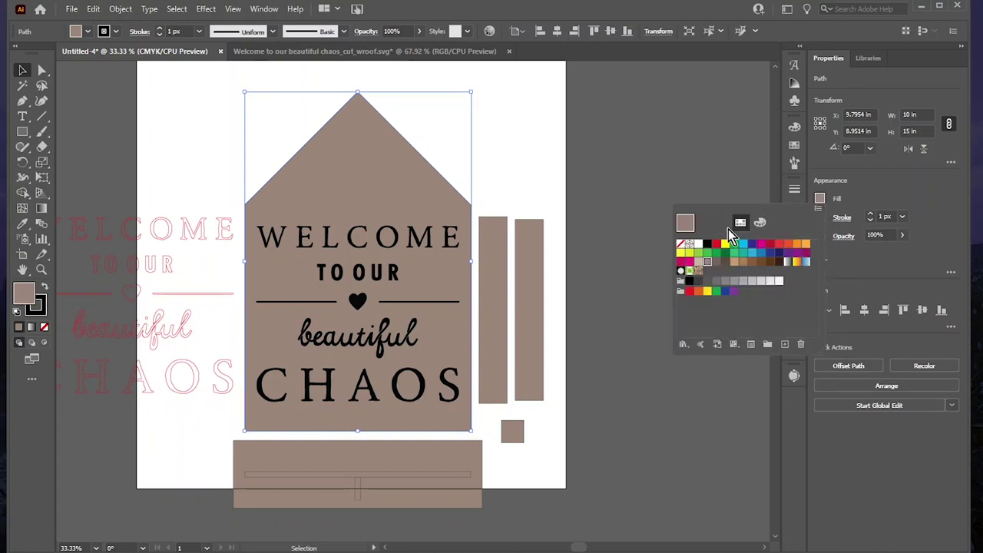
left_click(684, 245)
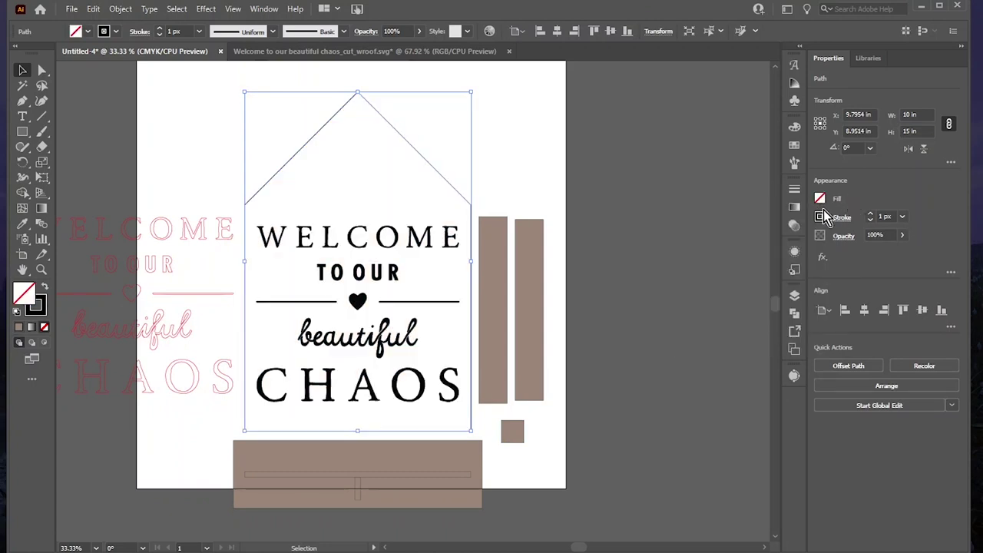
left_click(820, 218)
left_click(716, 264)
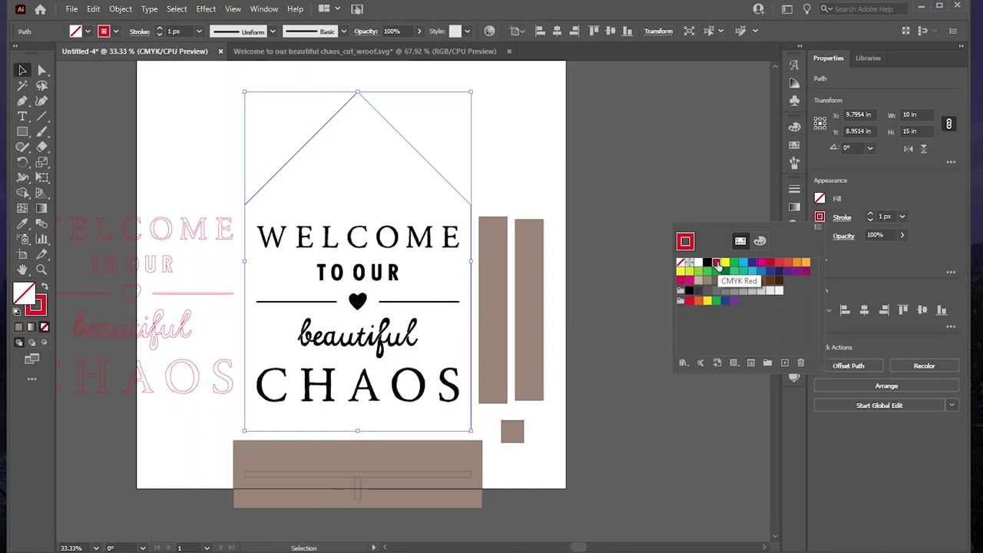
Step: Give the lettering artwork inside the house no fill and a CMYK Blue stroke
left_click(358, 304)
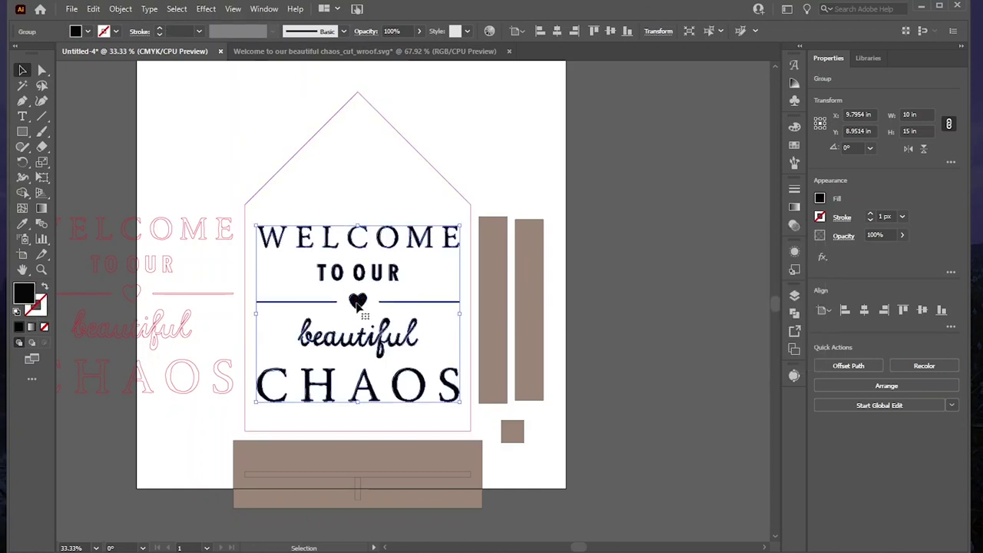
left_click(823, 199)
left_click(678, 247)
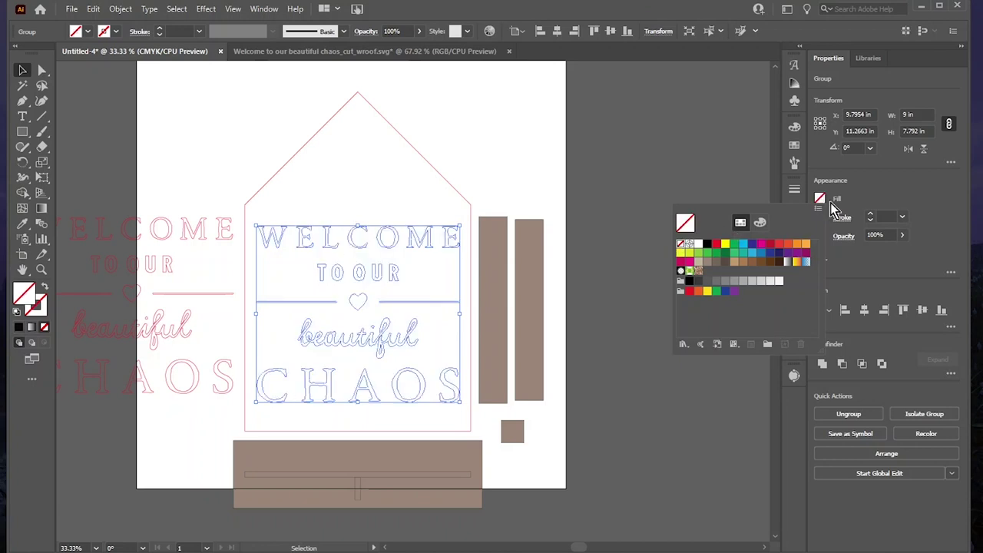
left_click(820, 218)
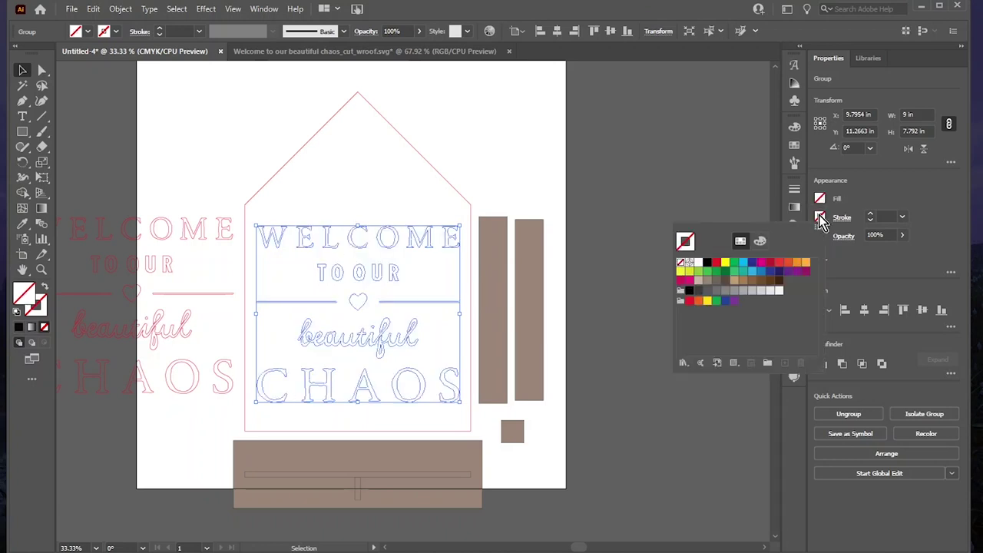
left_click(753, 262)
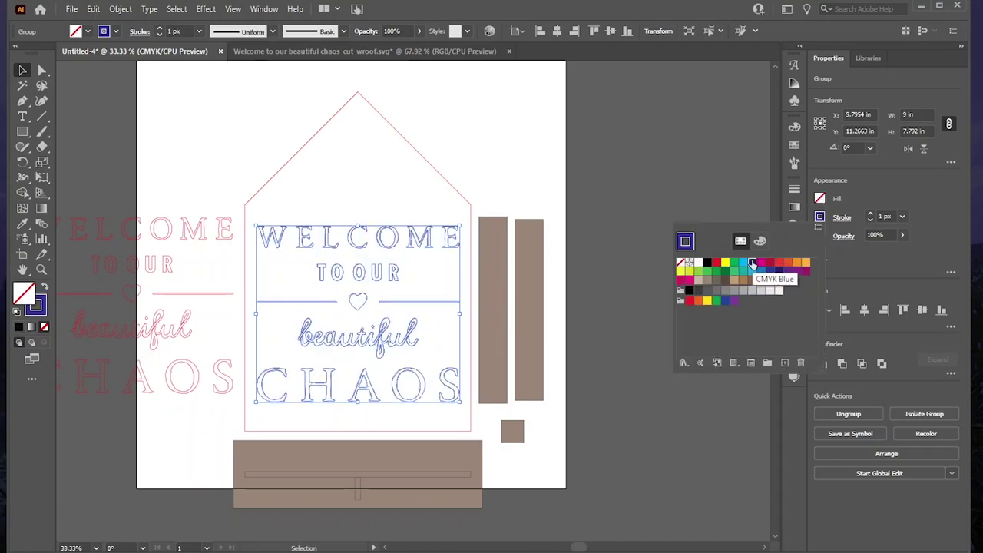
left_click(637, 191)
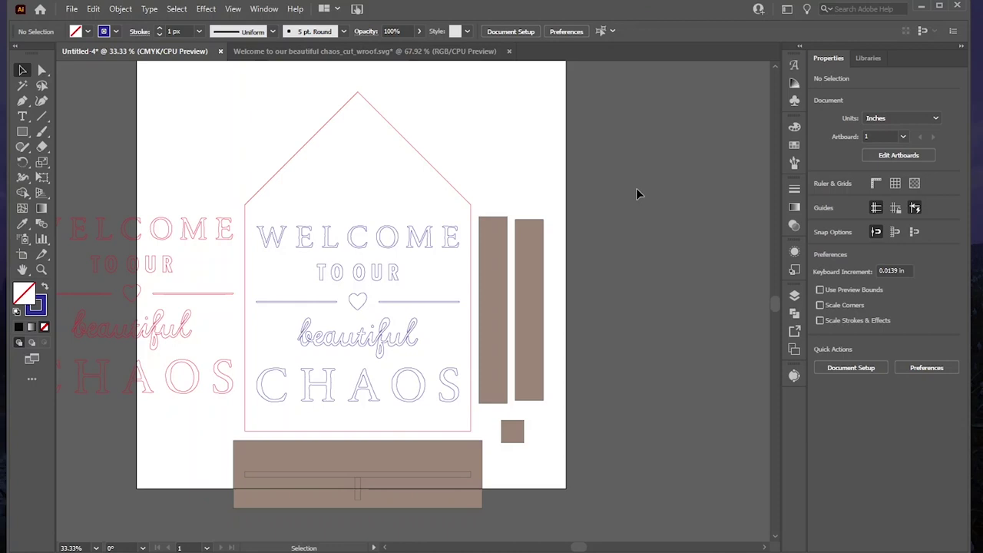
Step: Give the two tall strips, the small square and the slotted base group no fill and a CMYK Red stroke
left_click_drag(550, 443, 477, 312)
left_click(819, 199)
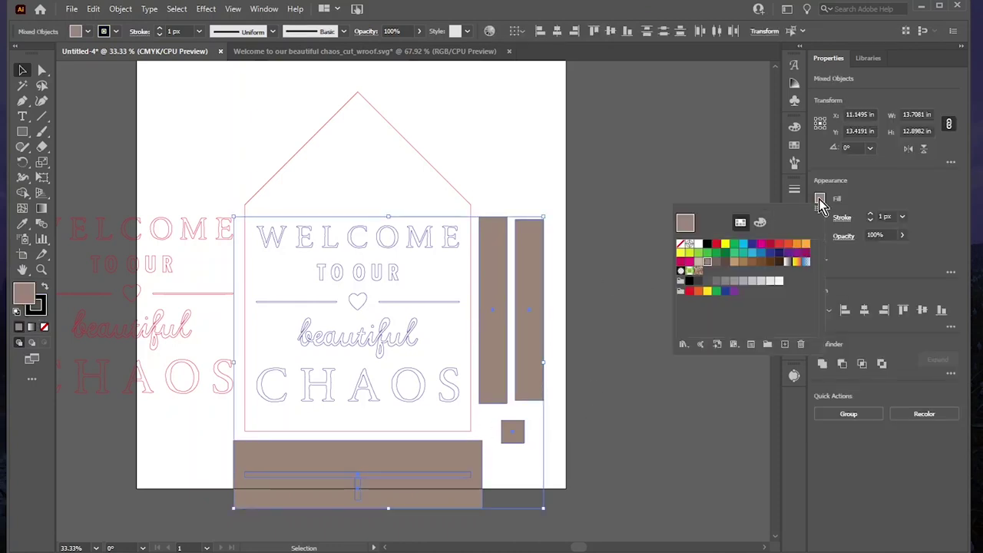
left_click(682, 245)
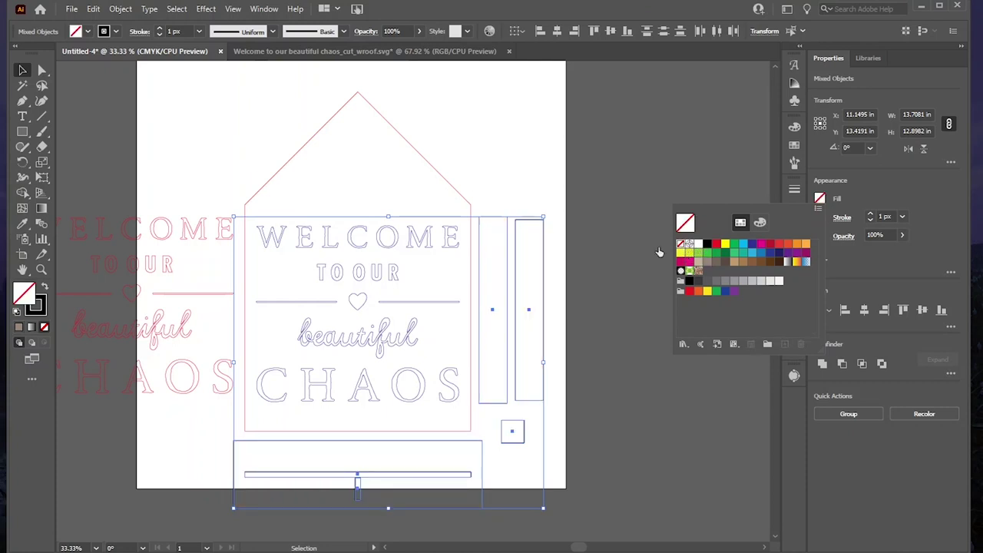
left_click(819, 217)
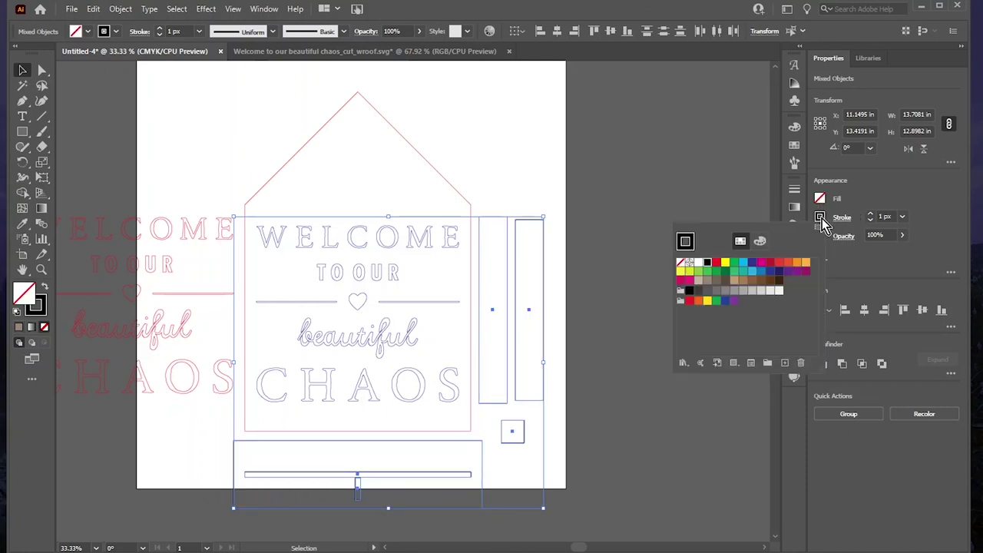
left_click(718, 263)
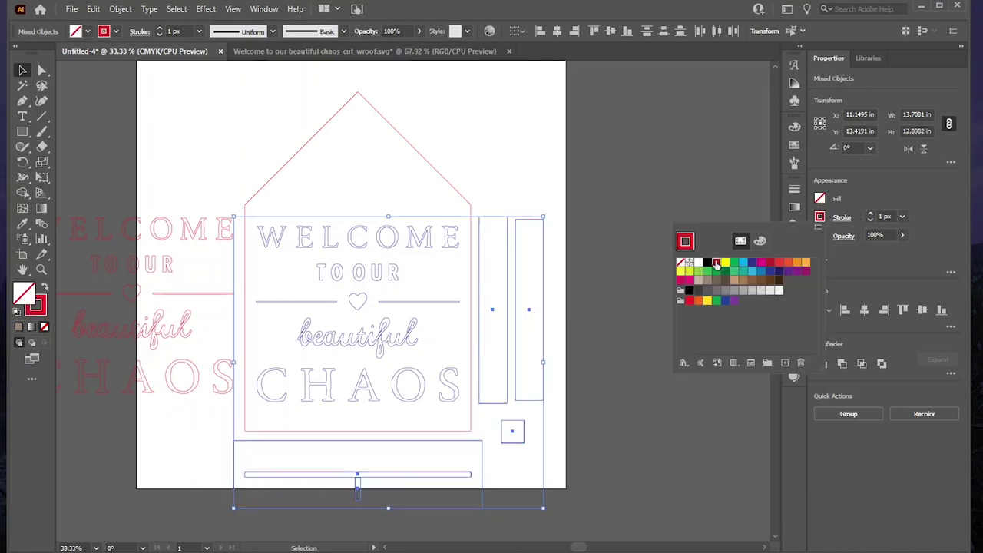
left_click(691, 218)
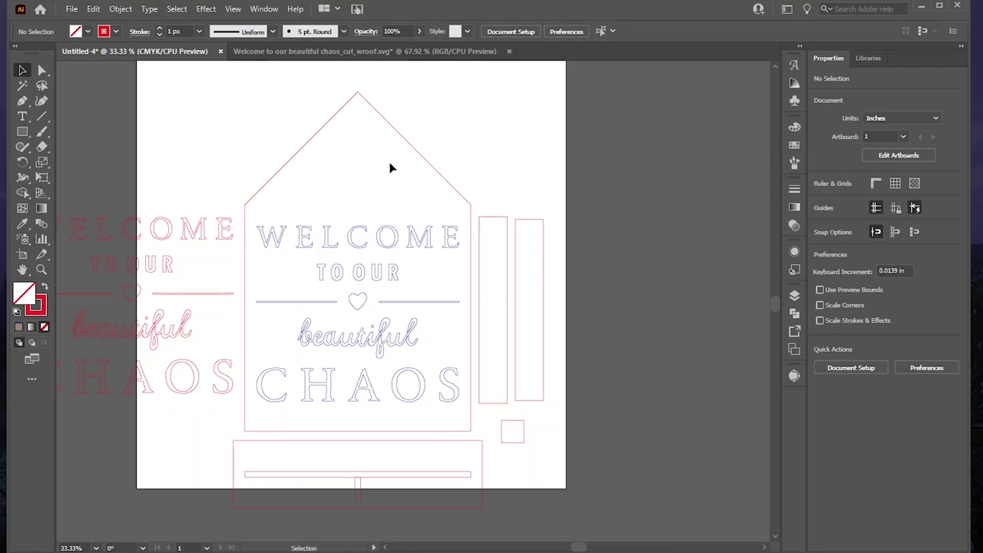
Step: Draw a rectangle about 1.57 by 2.12 in with a brown-grey fill inside the house's roof peak
left_click(22, 131)
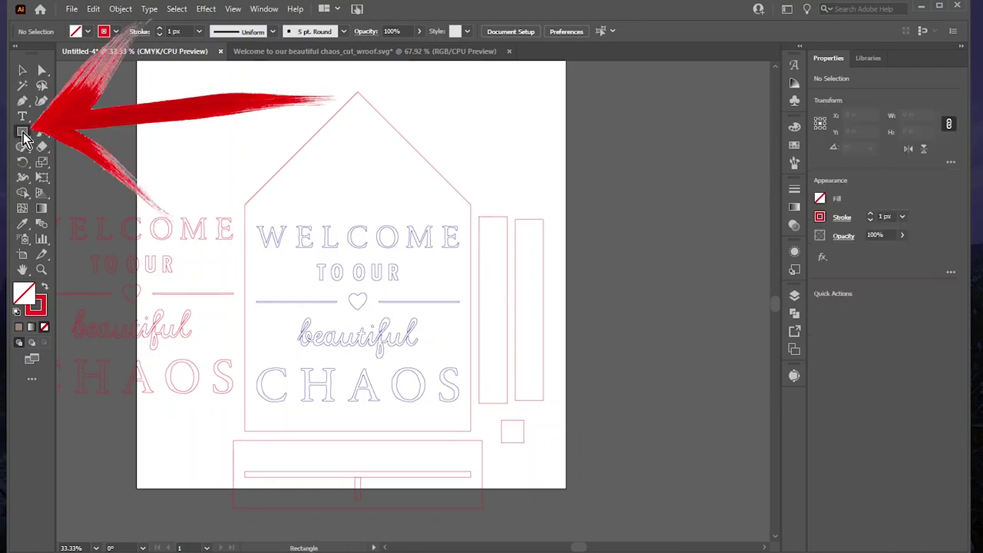
left_click(19, 328)
left_click(682, 121)
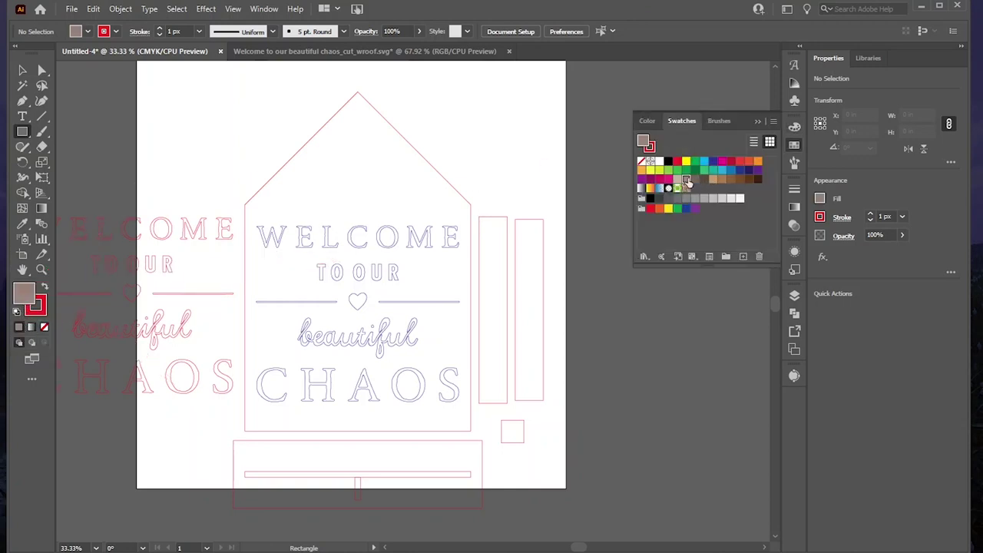
left_click_drag(373, 330, 375, 184)
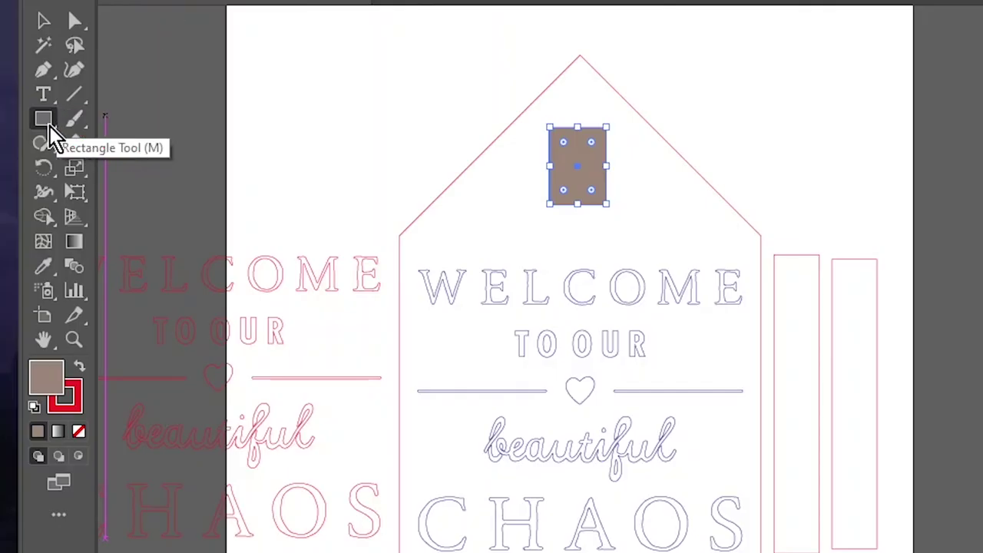
Step: Draw a circle about 1.52 in across over the upper end of the brown-grey rectangle in the roof peak
left_click(52, 128)
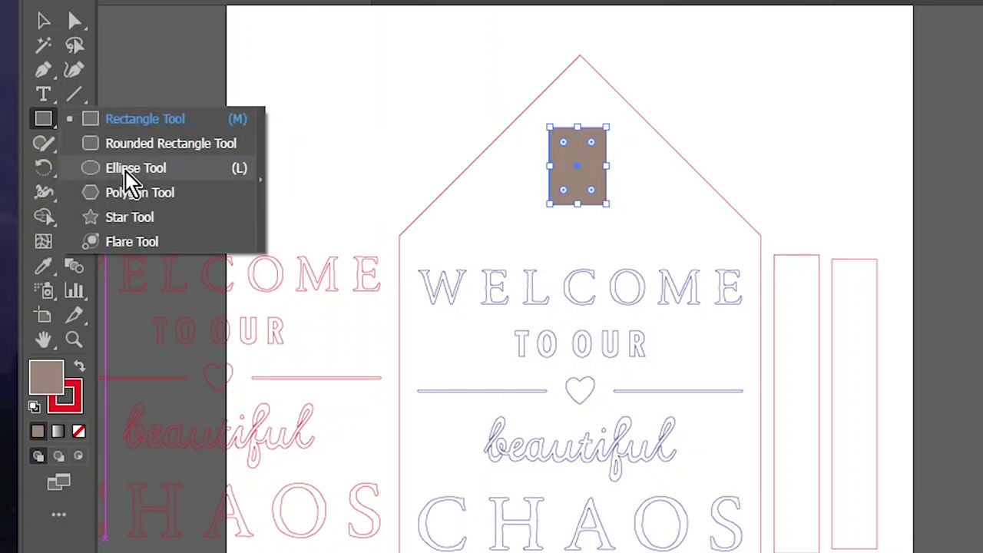
left_click(131, 178)
left_click_drag(552, 91, 580, 118)
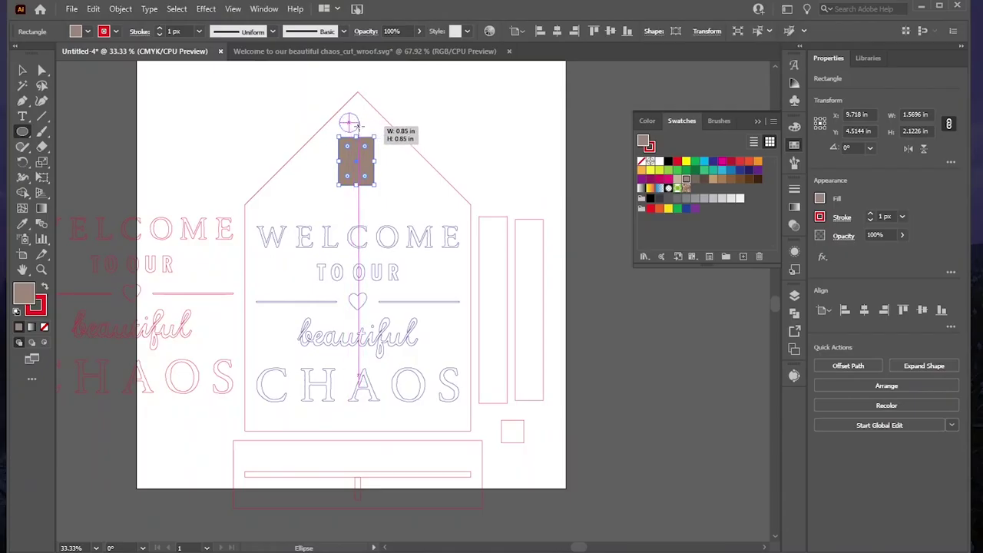
left_click_drag(358, 125, 375, 135)
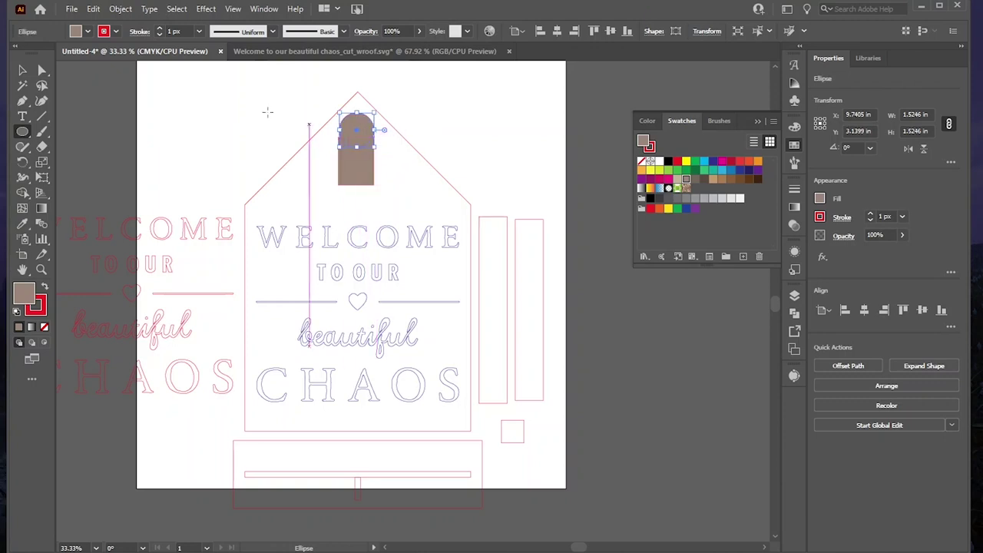
left_click(22, 71)
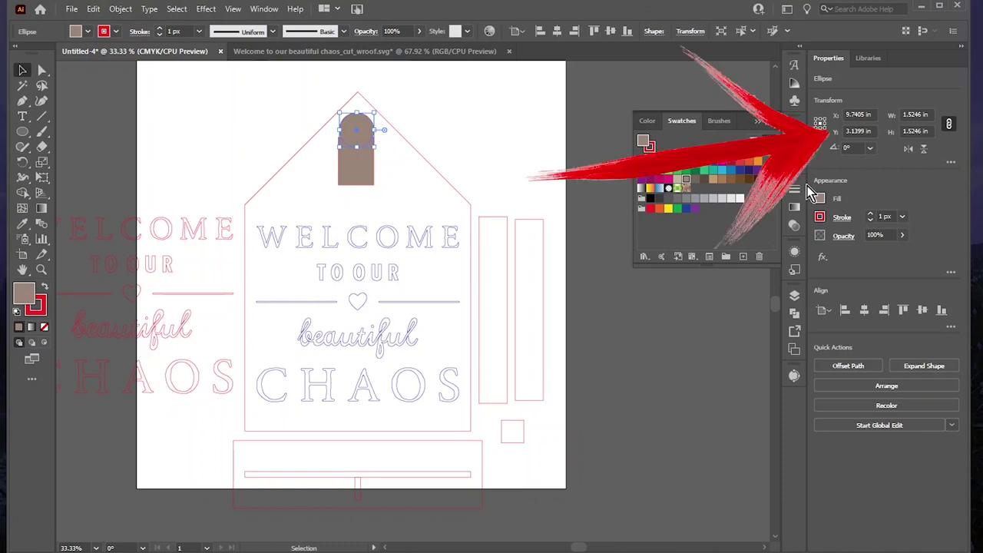
Step: Set the width of the circle in the roof peak to 1.5 in
left_click(914, 115)
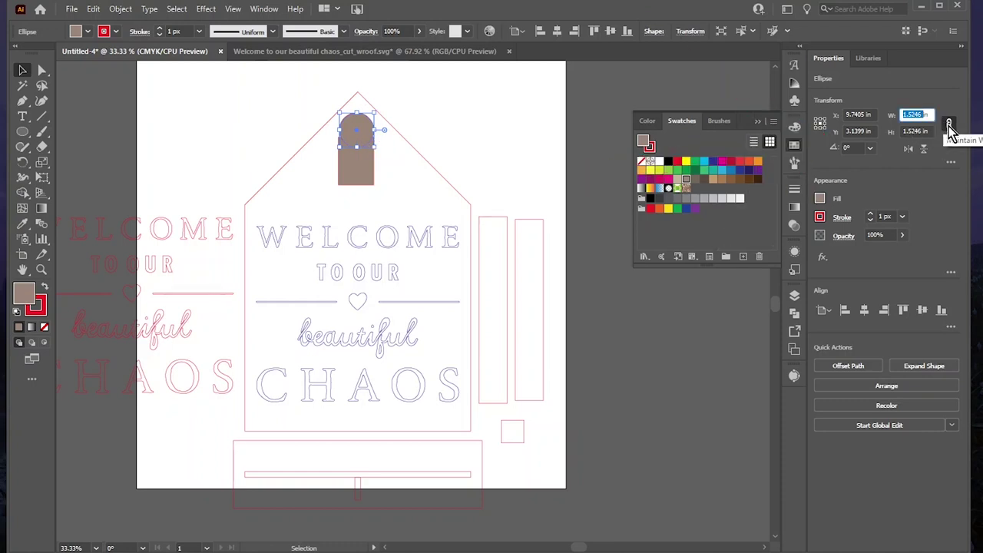
left_click(950, 127)
type("1.5")
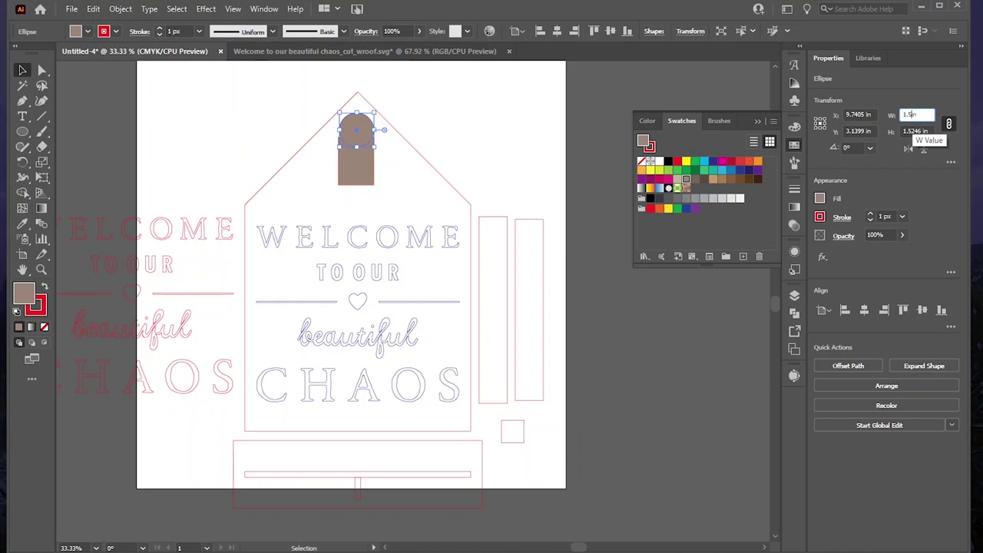
left_click(407, 175)
Step: Set the width of the brown-grey rectangle below the circle to 1.5 in
left_click(365, 167)
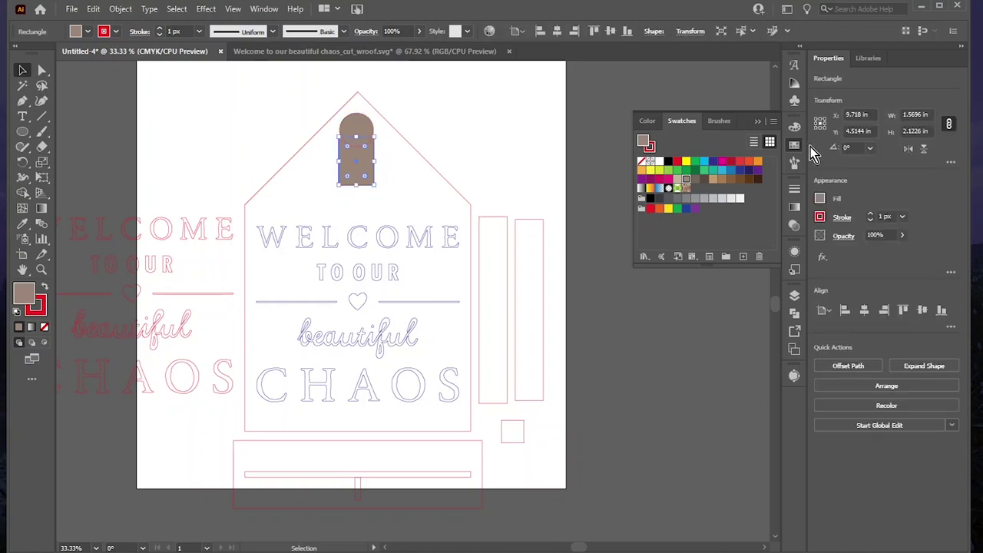
double_click(914, 115)
type("1")
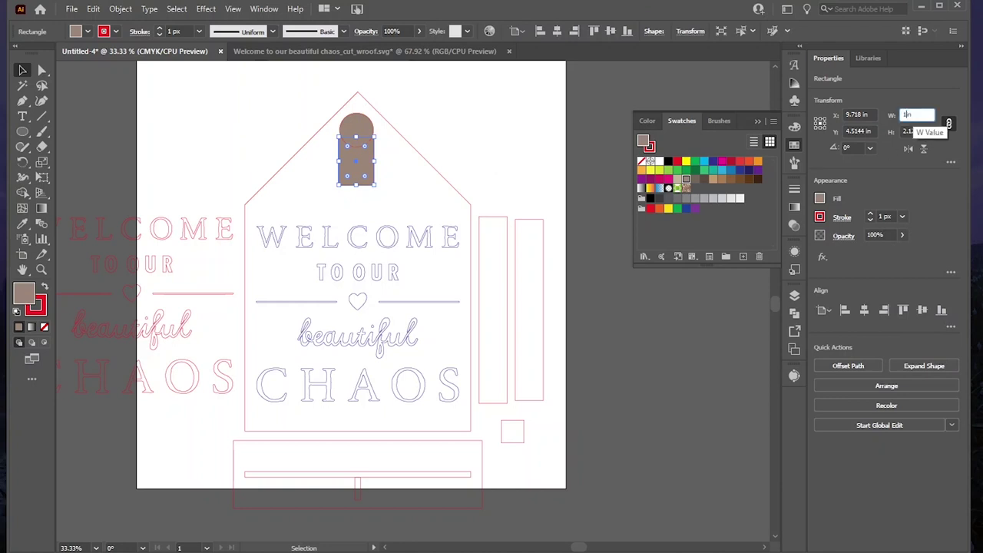
key("Return")
left_click(399, 169)
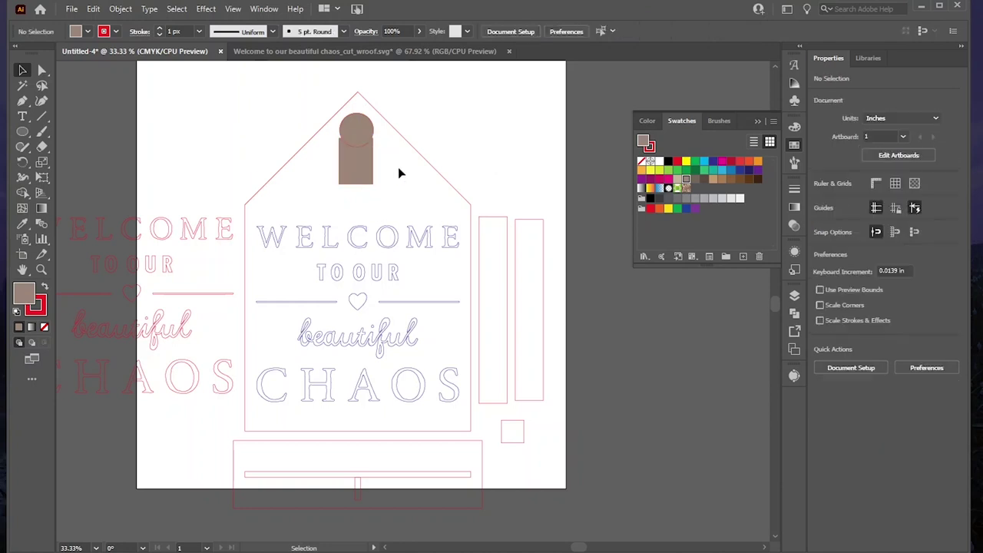
Step: Lower the circle onto the rectangle's upper end and unite the two into one round-topped window shape
left_click_drag(365, 130, 366, 140)
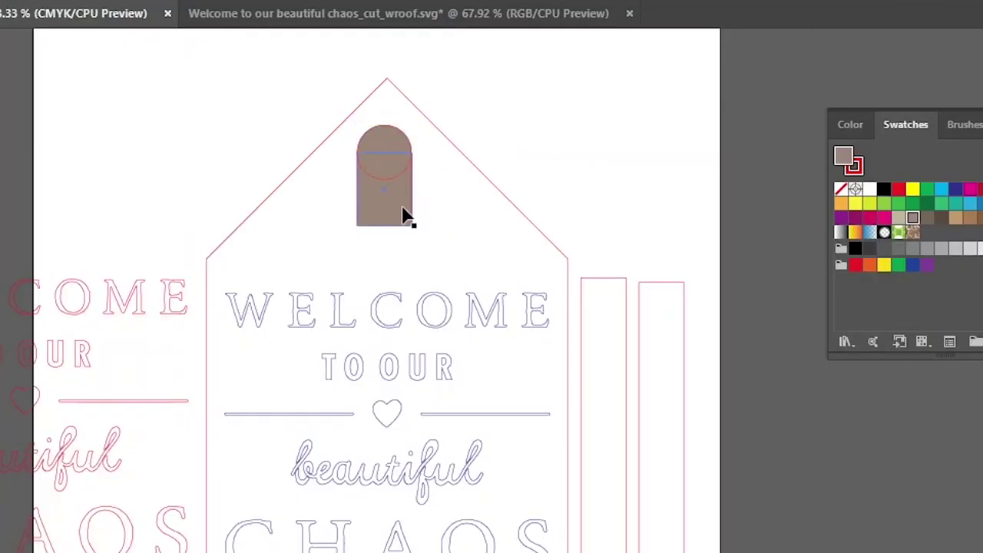
left_click(397, 170)
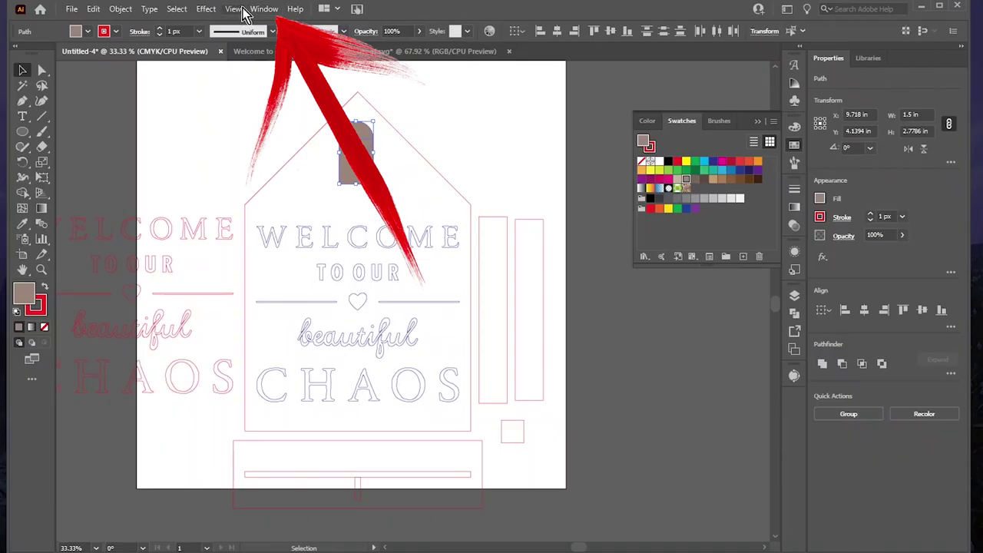
left_click(264, 9)
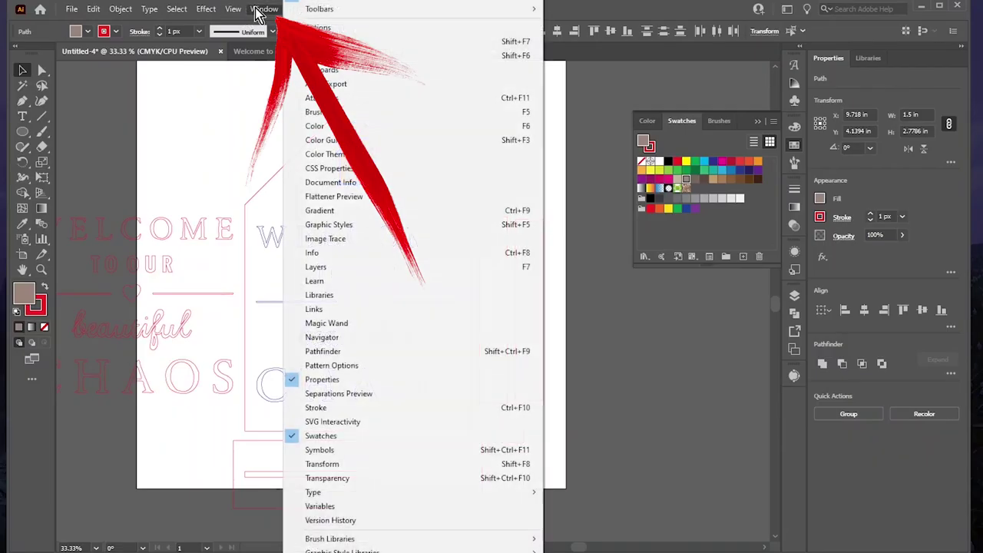
left_click(391, 351)
left_click(645, 324)
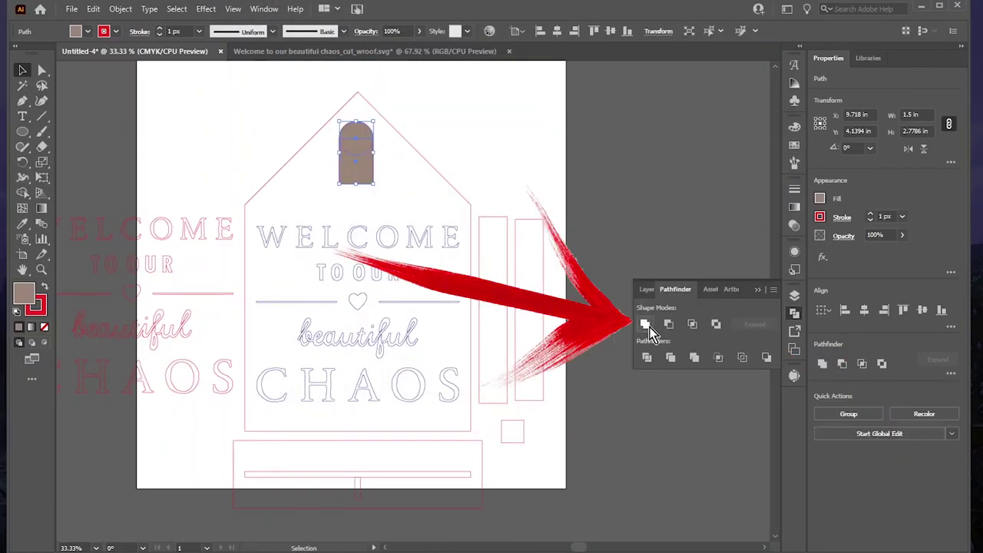
left_click(584, 219)
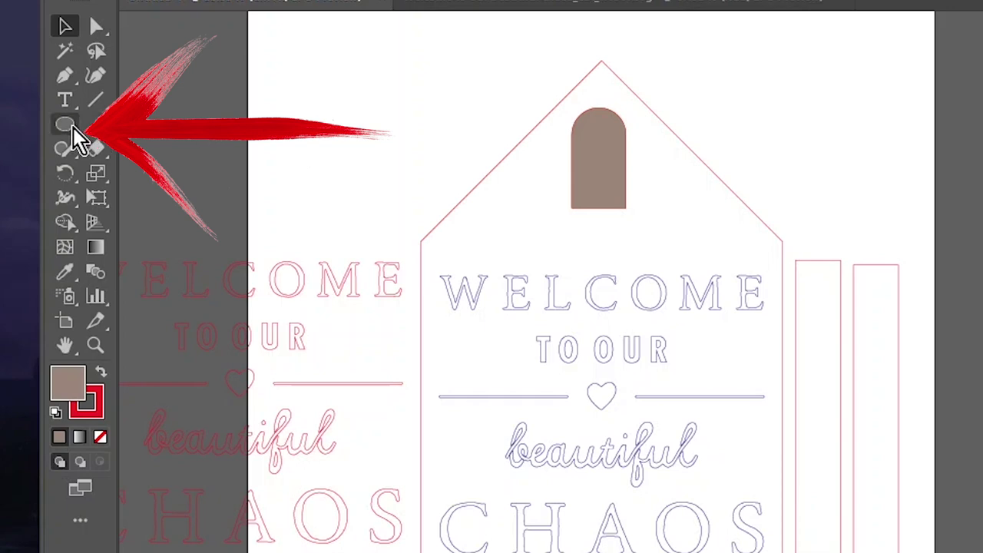
Step: Draw a thin vertical bar about 0.2 by 3.48 in through the middle of the round-topped window shape
left_click(74, 132)
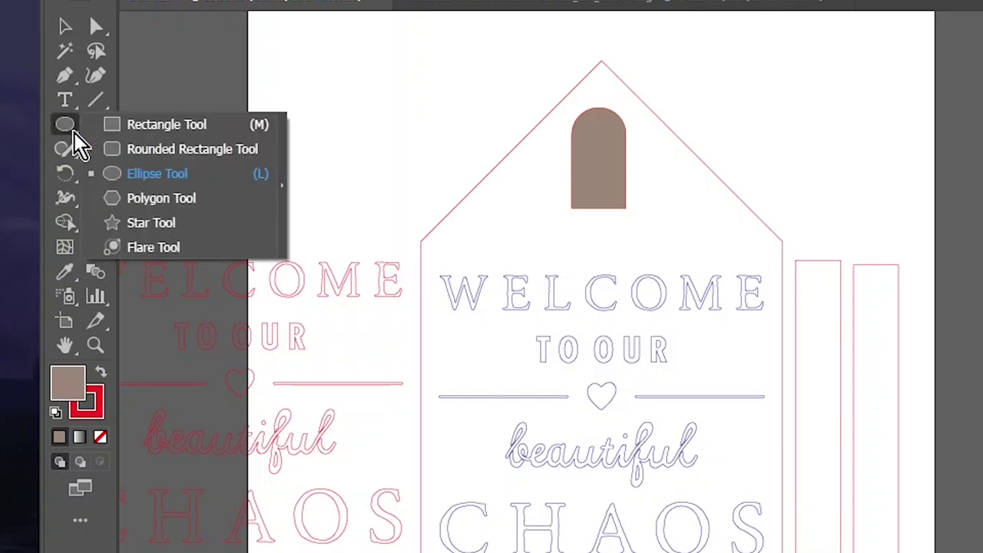
left_click(147, 126)
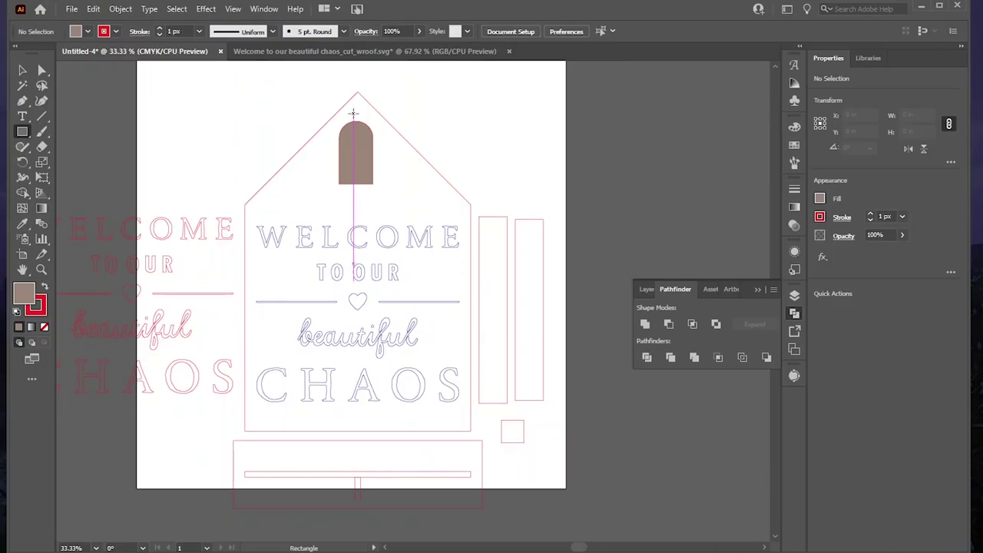
left_click_drag(354, 113, 356, 192)
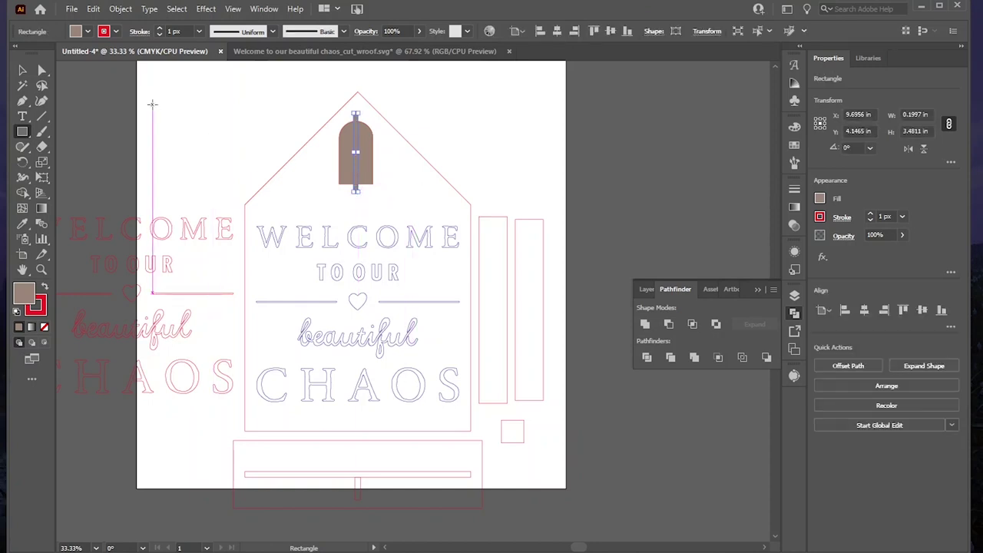
left_click(26, 73)
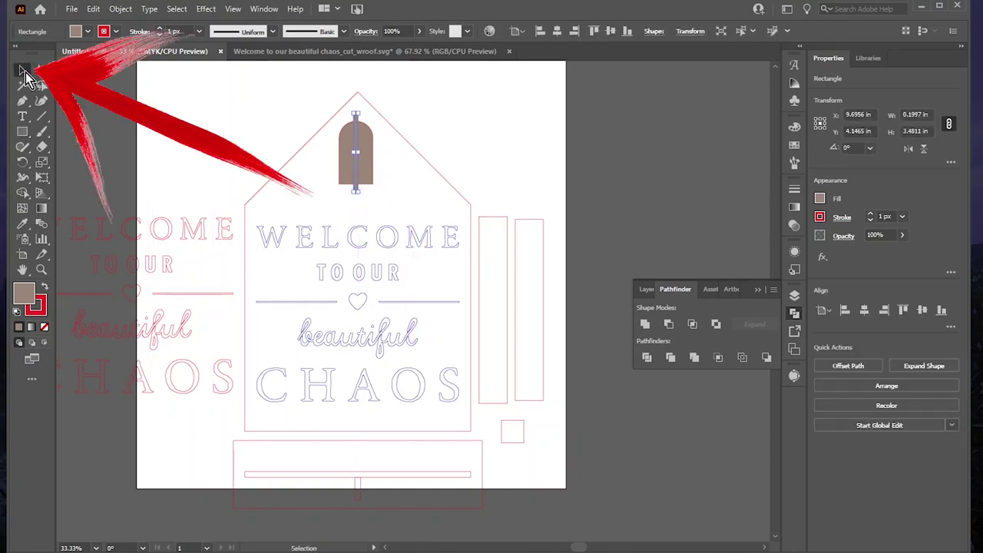
Step: Duplicate the vertical bar, rotate the copy to 270°, and place it across the upper part of the window
key("a")
left_click_drag(357, 132, 425, 179)
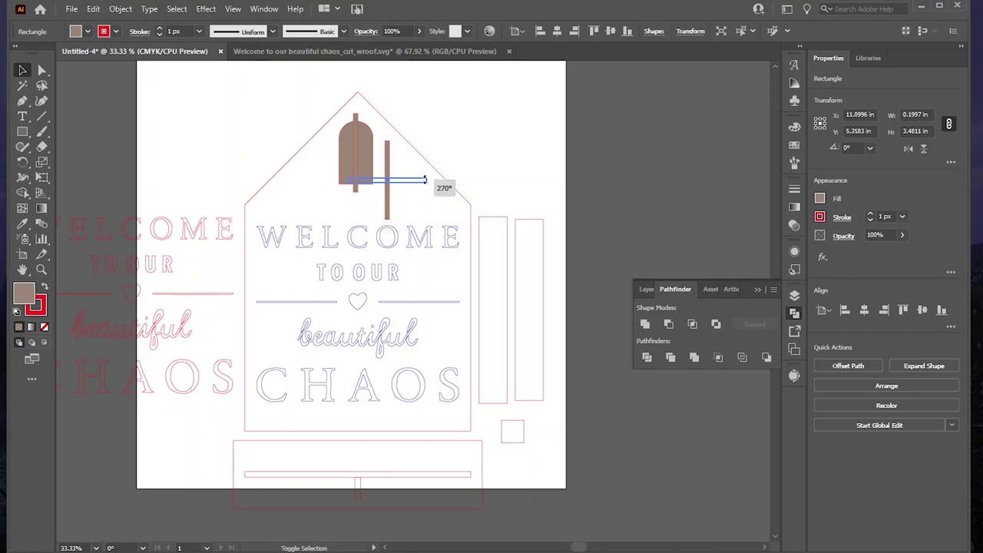
left_click_drag(425, 180, 383, 151)
Step: Copy the horizontal bar and place the duplicate below it, across the lower part of the window
key("a")
key("ctrl+f")
key("v")
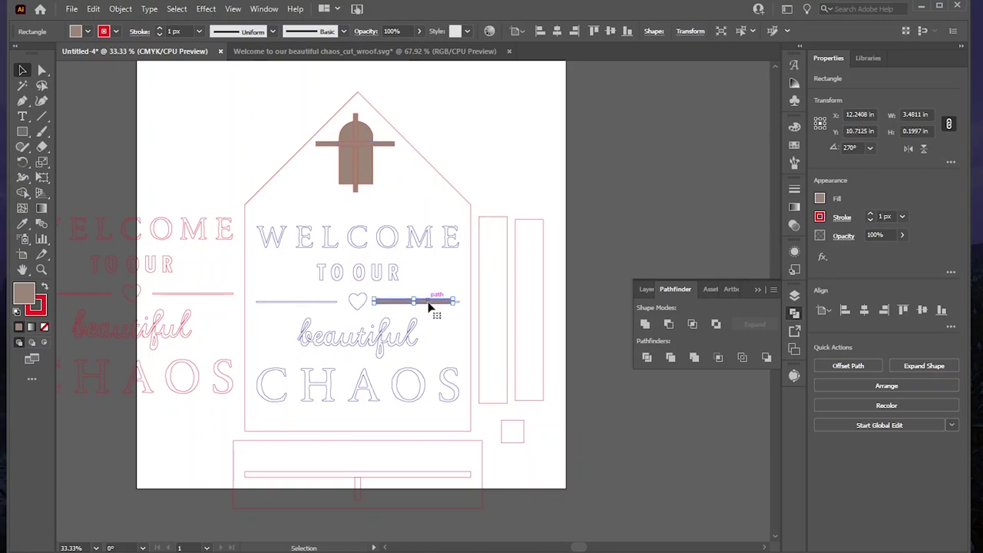
left_click_drag(433, 305, 374, 167)
left_click(413, 190)
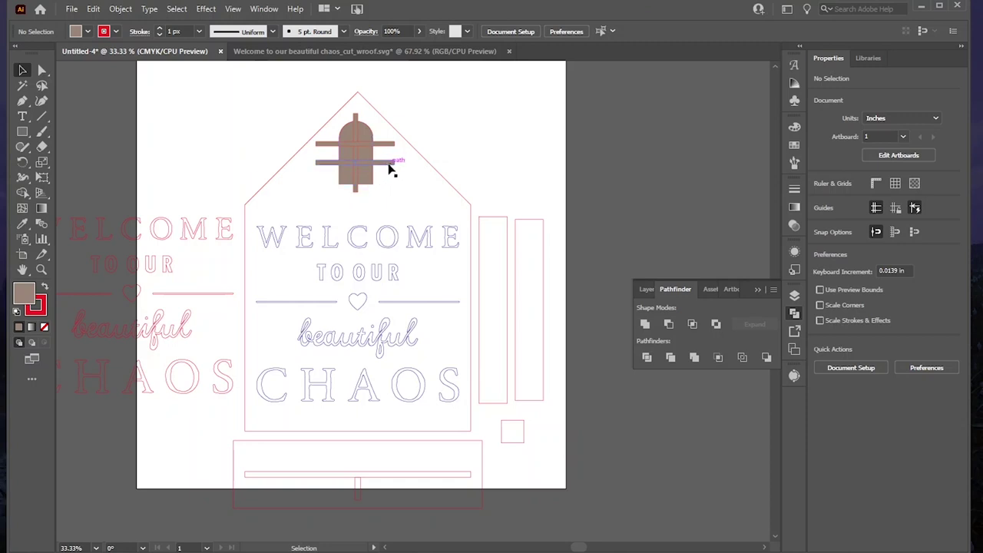
left_click_drag(388, 169, 388, 173)
left_click(391, 189)
Step: Try to unite the three bars and subtract them from the round-topped window shape
left_click(356, 192)
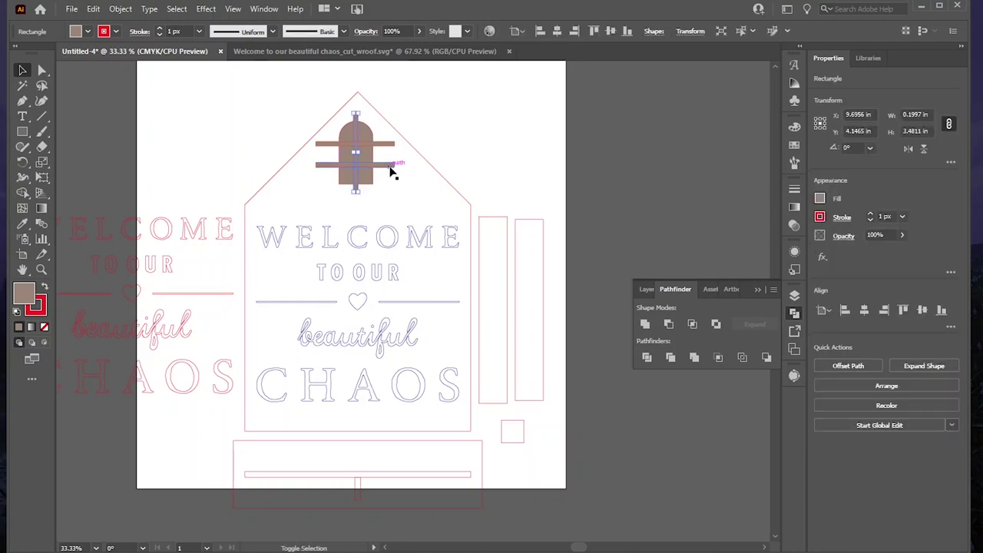
left_click(390, 164, "shift")
left_click(389, 146, "shift")
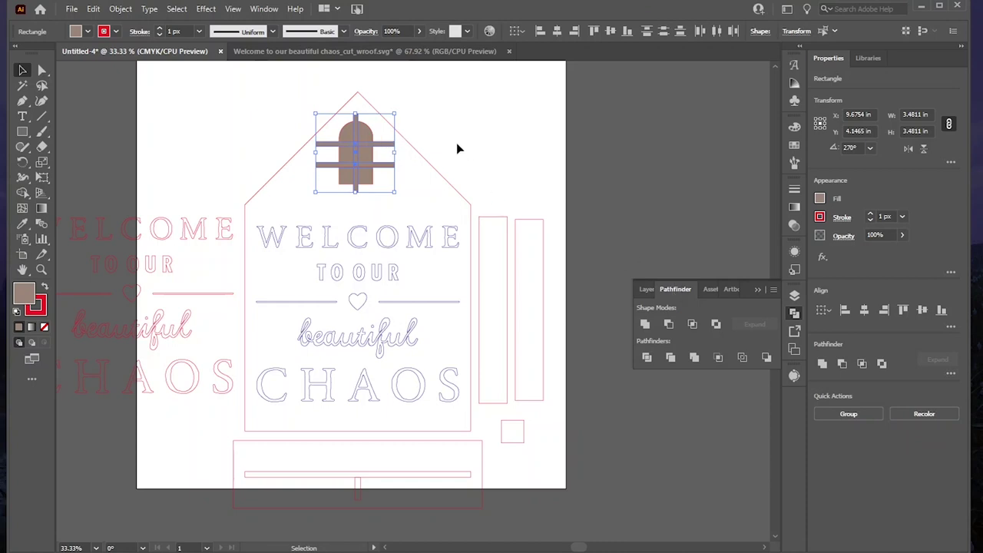
left_click(648, 326)
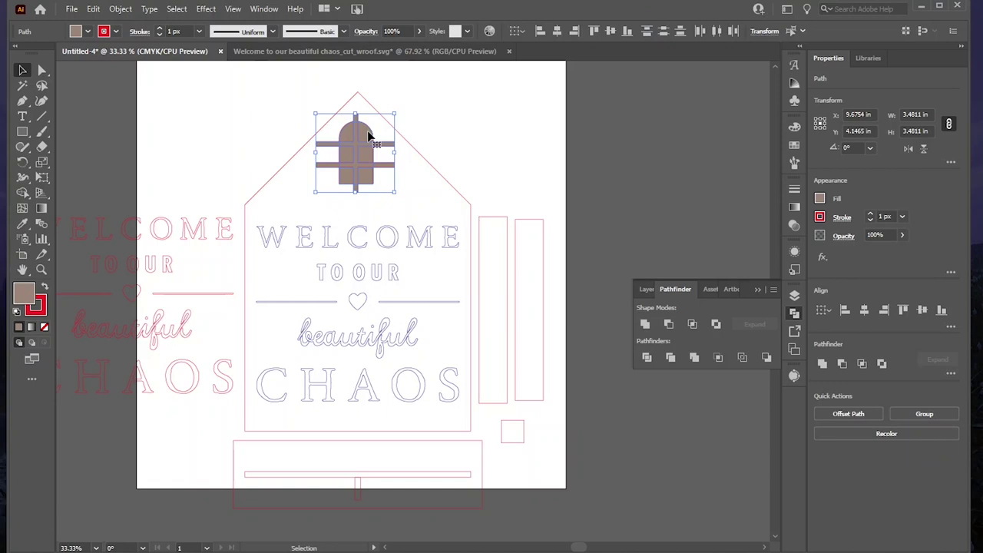
left_click(668, 325)
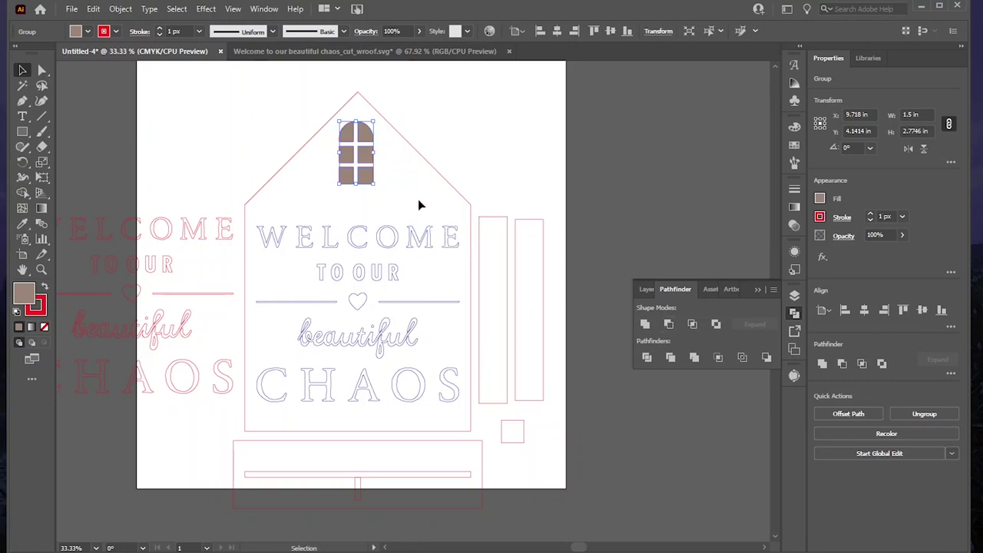
Step: Undo the subtraction and the uniting of the three bars
key("a")
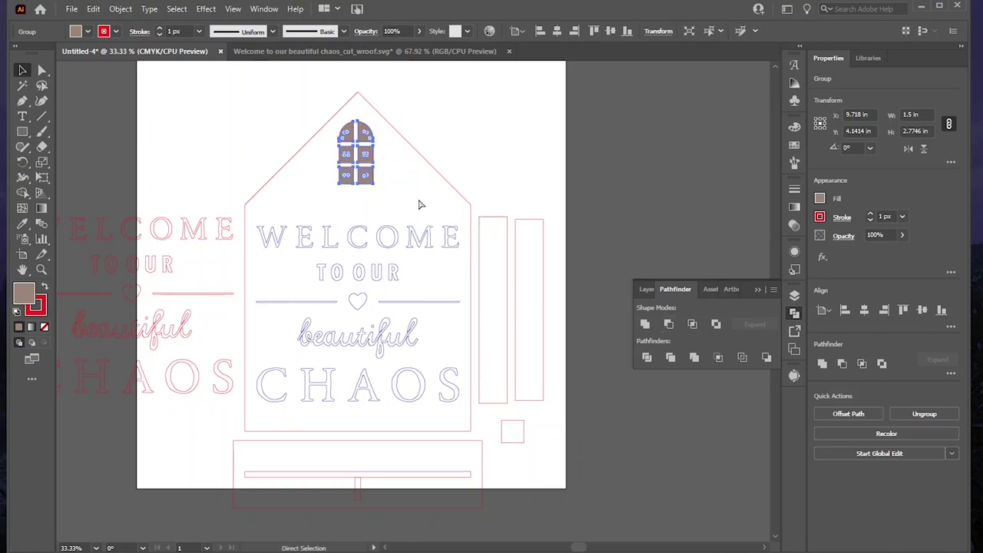
key("ctrl+z")
key("ctrl+z")
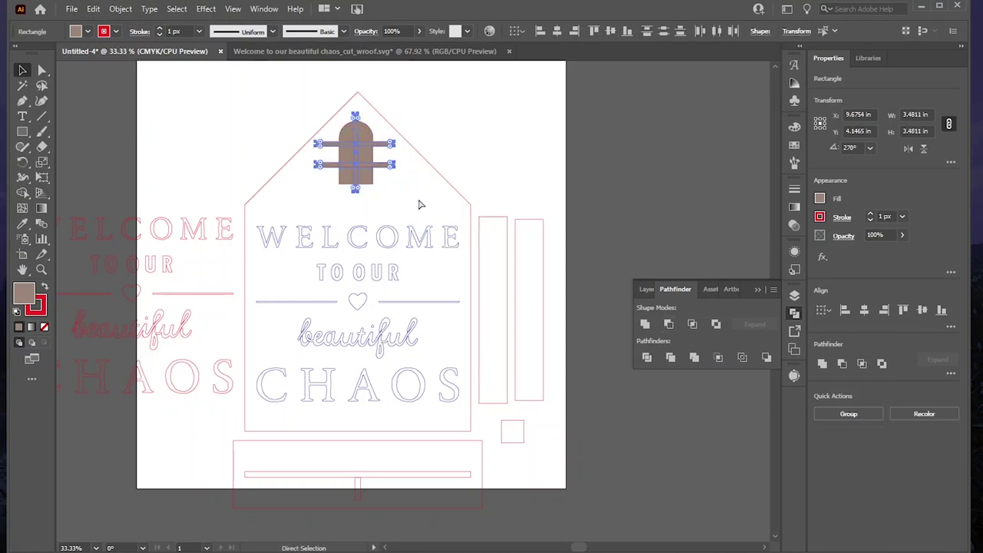
key("v")
left_click(411, 203)
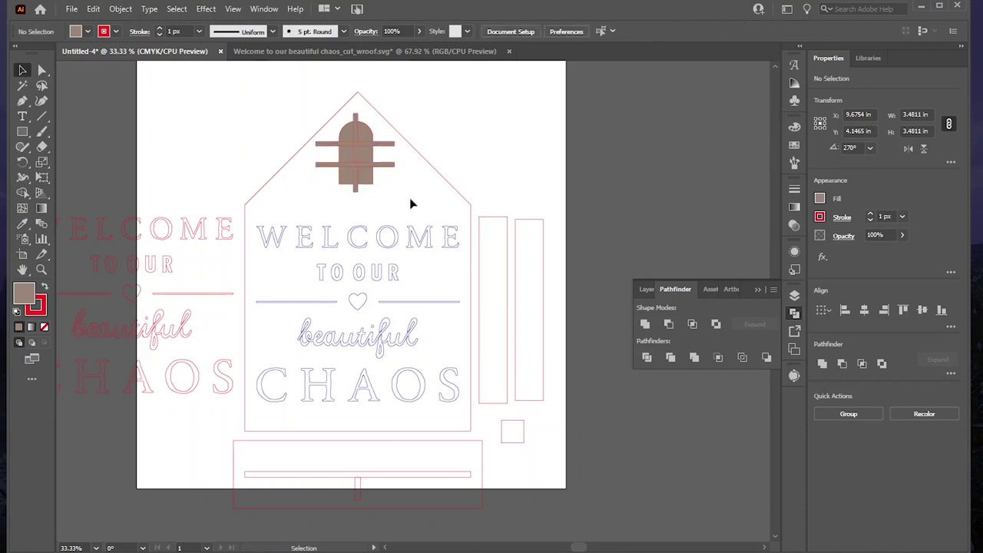
Step: Align the window shape and its three bars by their horizontal centers
left_click(359, 150)
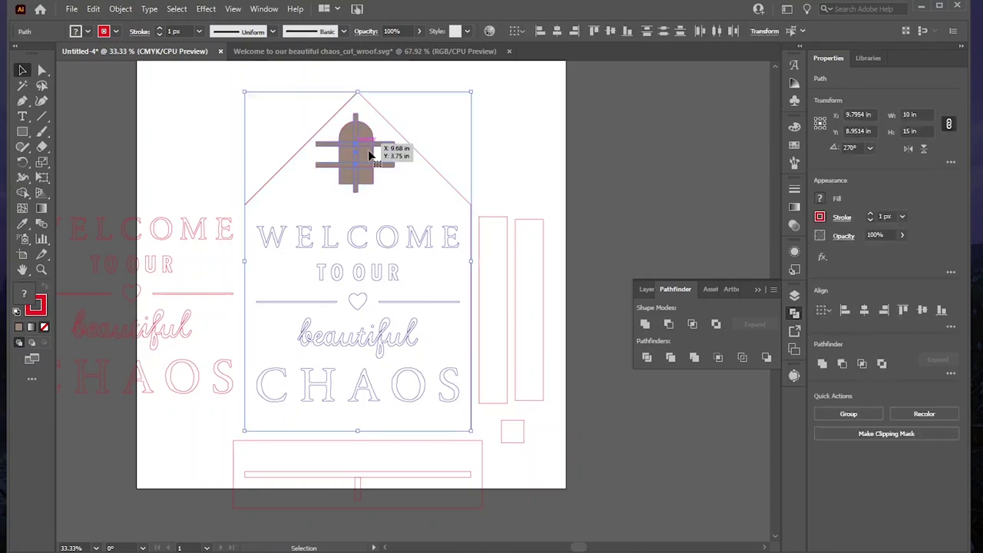
left_click(398, 190)
left_click(339, 154)
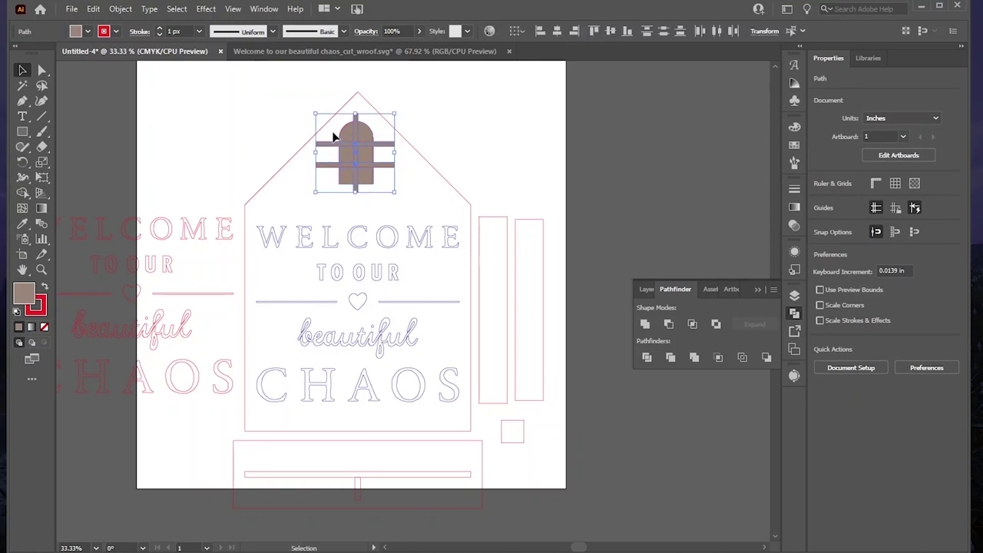
left_click(557, 31)
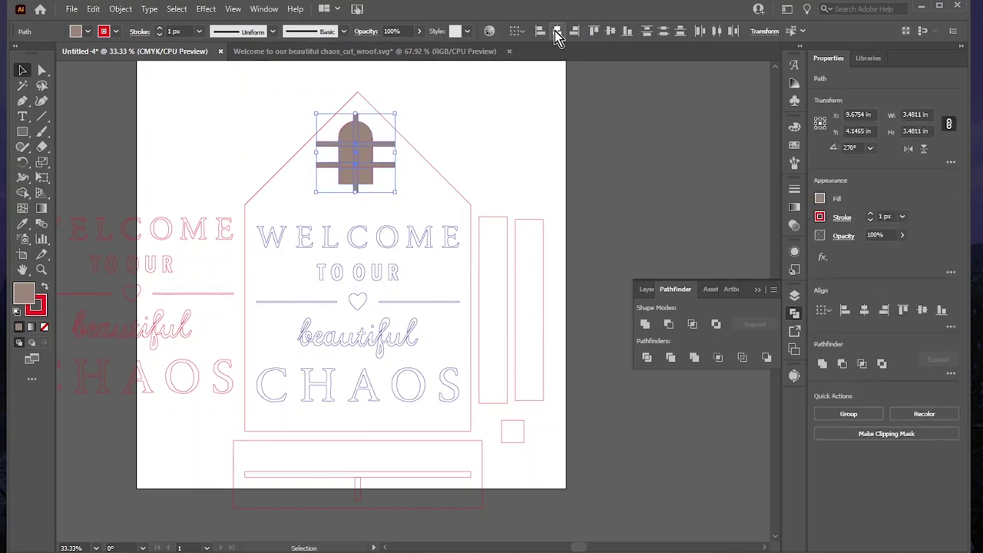
left_click(416, 189)
Step: Unite the three window bars and subtract them from the round-topped shape with Minus Front to form six panes
left_click(389, 165)
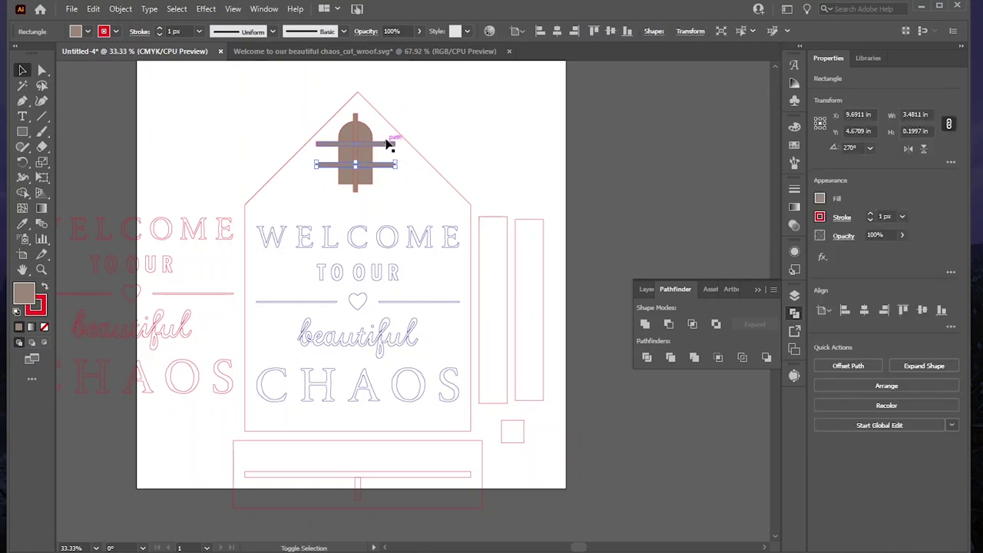
left_click(357, 123, "shift")
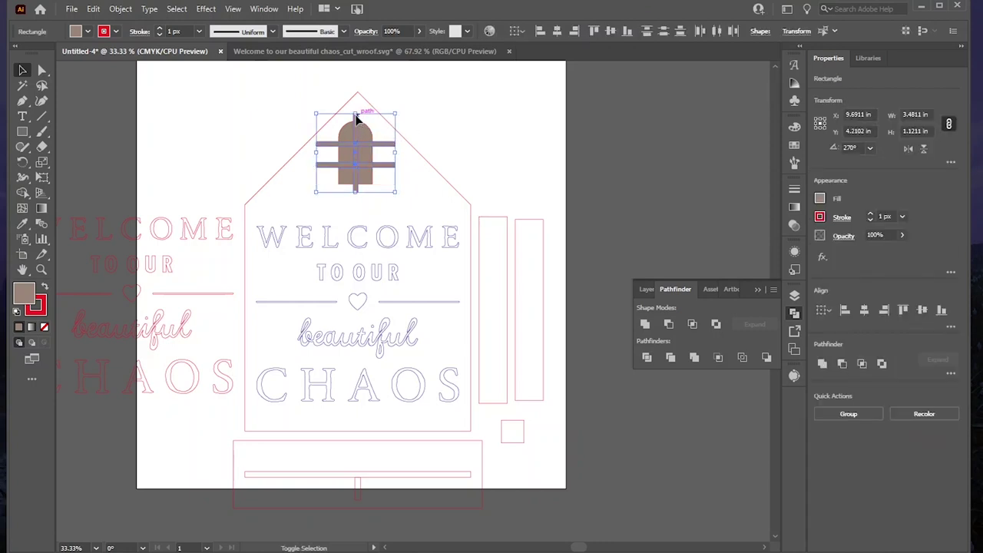
left_click(645, 325)
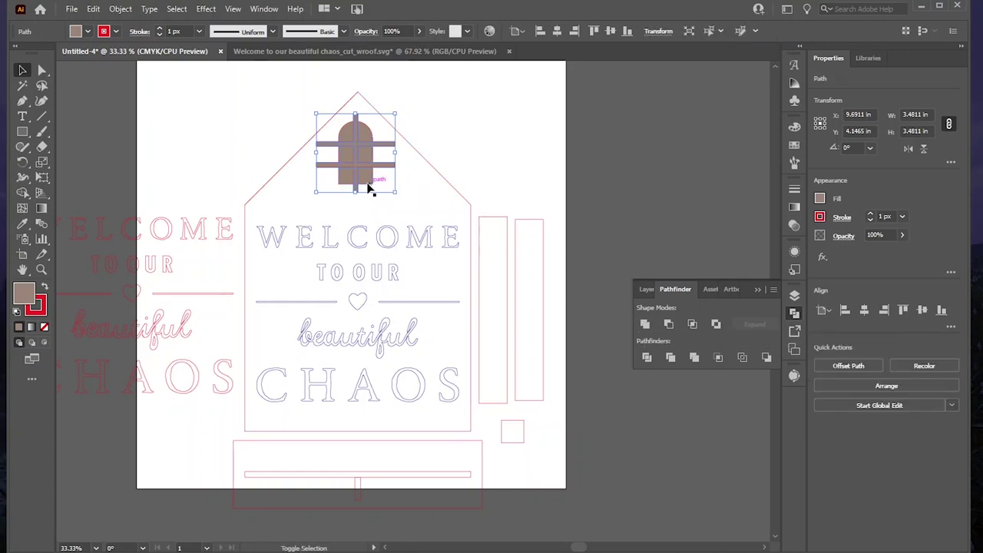
key("ctrl+z")
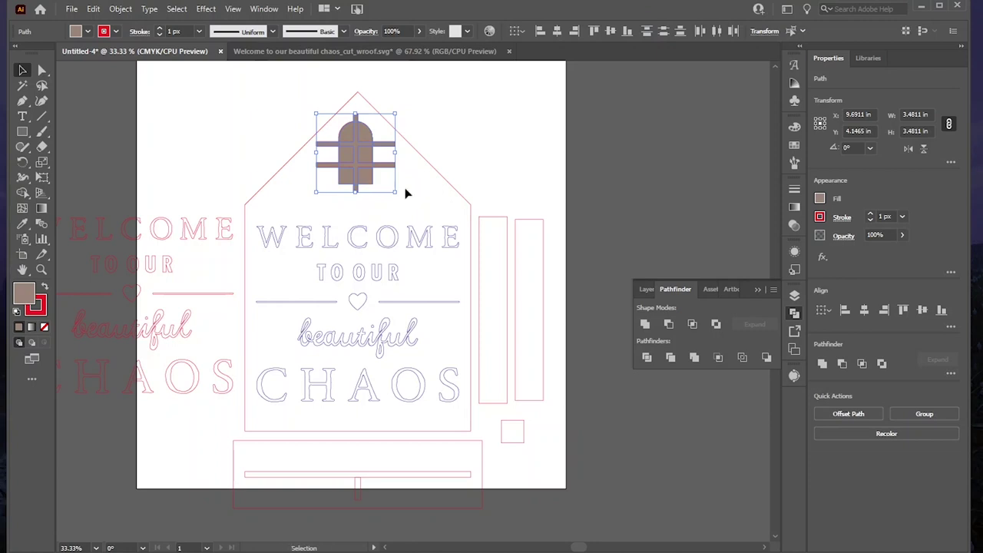
left_click(668, 326)
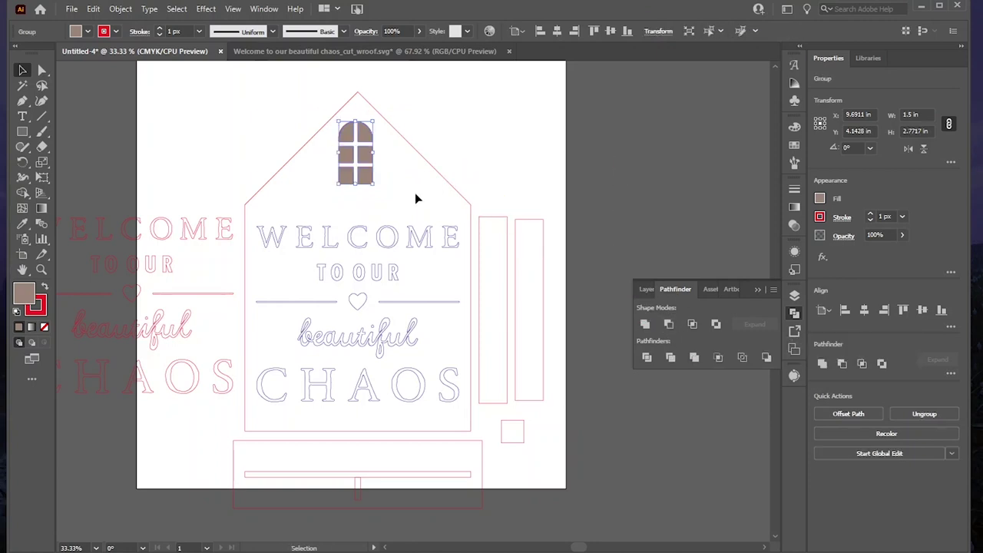
Step: Give the six-pane window group in the roof peak no fill and a red stroke
left_click(819, 199)
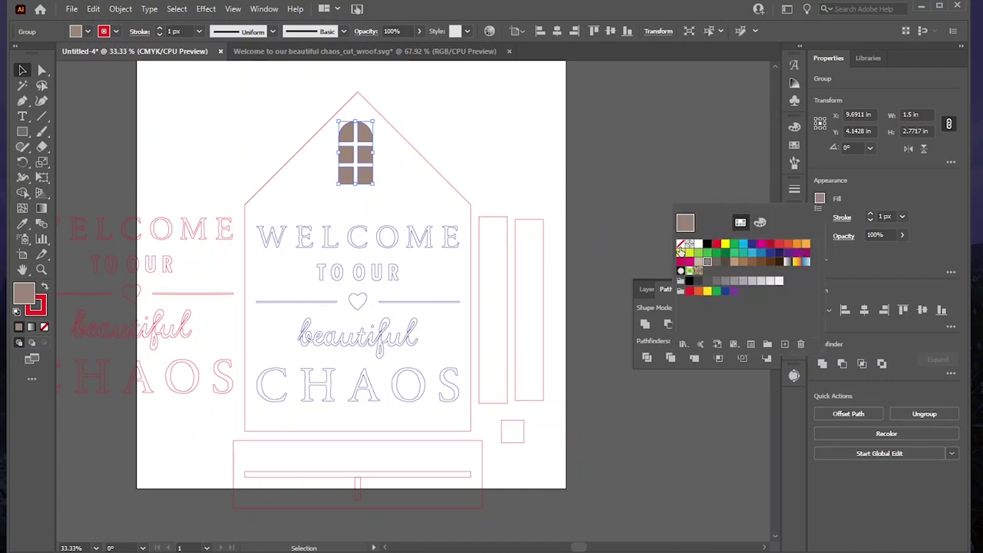
left_click(681, 244)
left_click(820, 216)
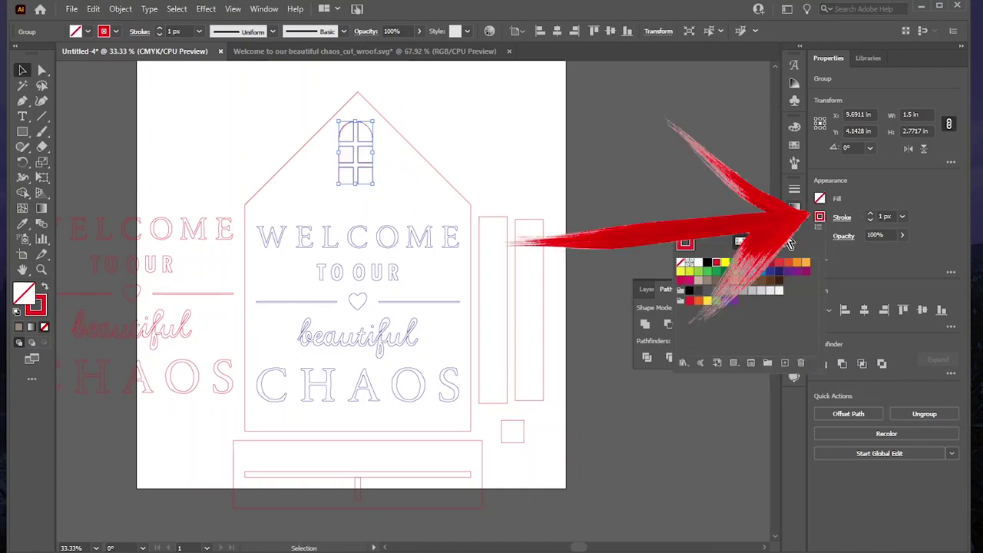
left_click(405, 197)
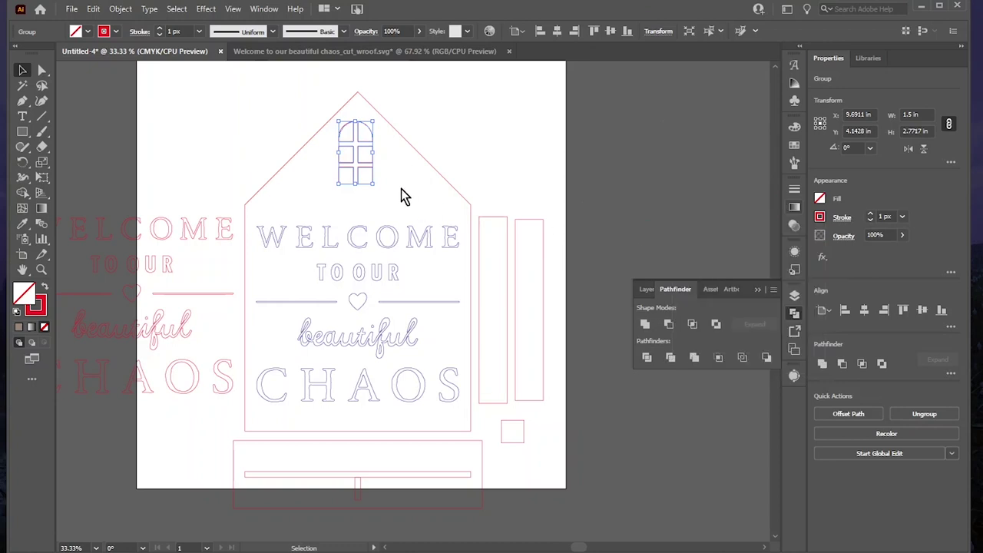
Step: Align the house outline, its lettering and the six-pane window by their horizontal centers
left_click(400, 194)
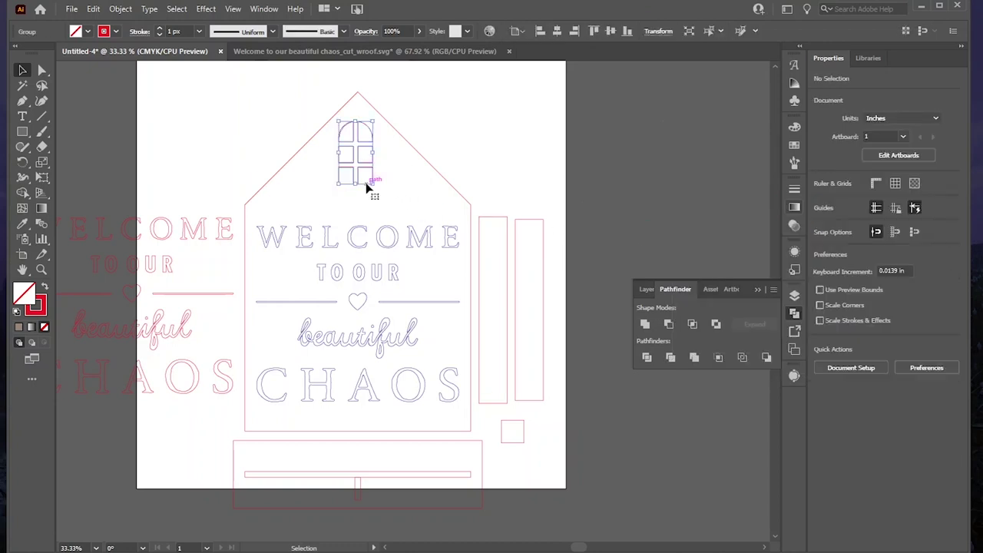
left_click(368, 188)
left_click(402, 201)
left_click(394, 236)
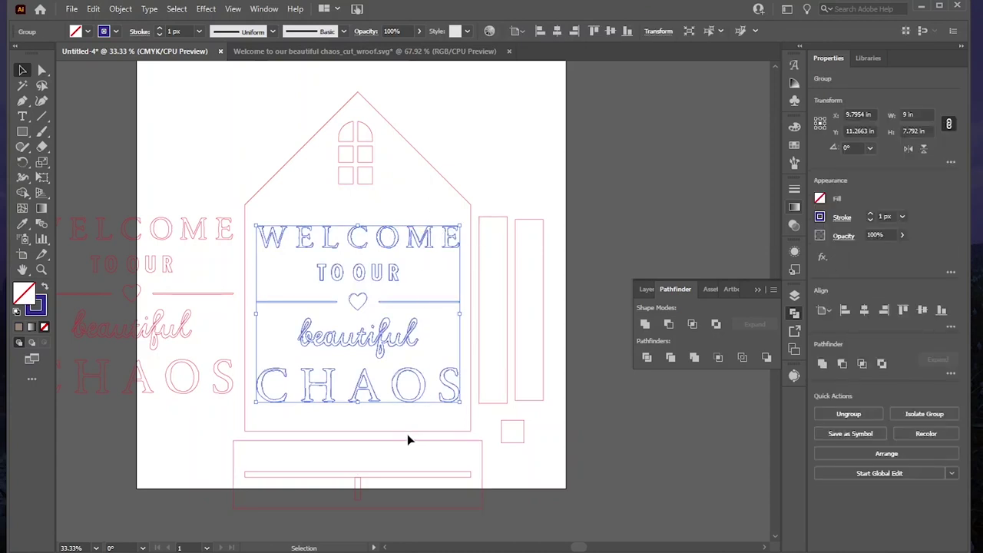
left_click_drag(409, 227, 311, 92)
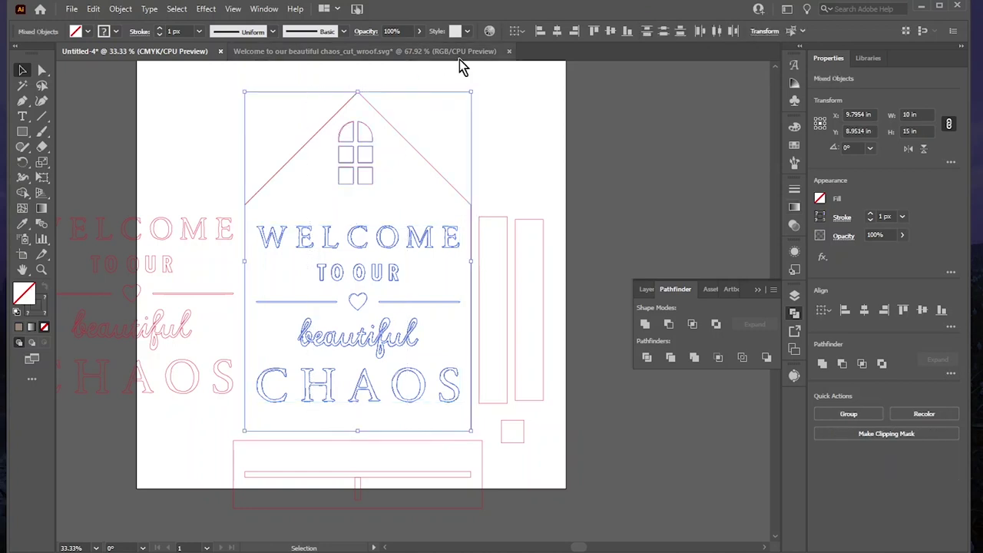
left_click(558, 31)
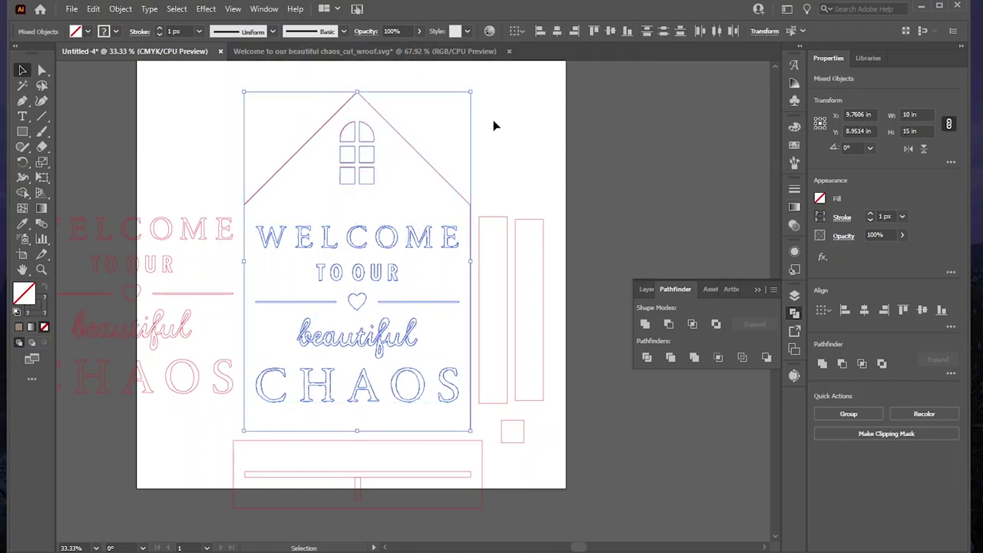
Step: Group the aligned house outline, lettering and window into one object and deselect it
key("a")
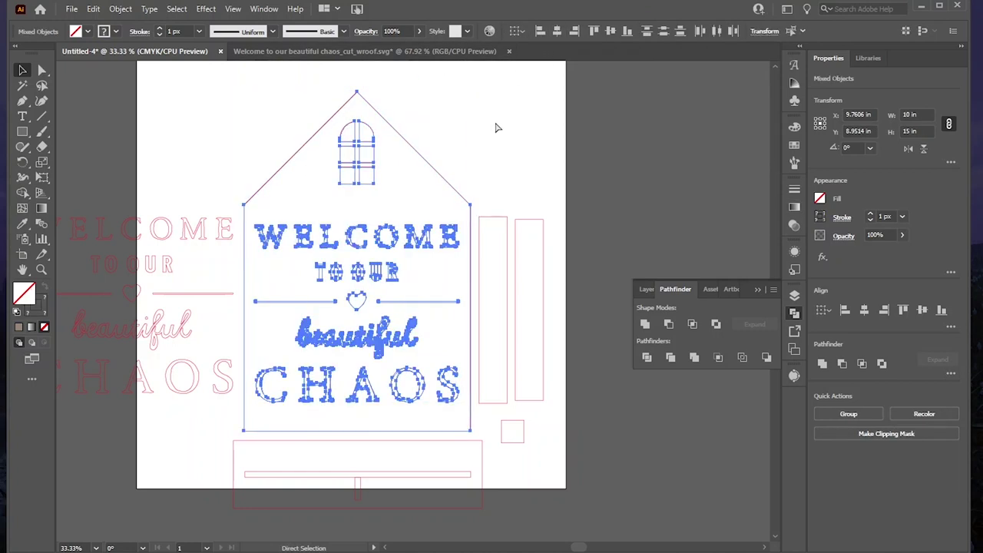
key("ctrl+g")
key("v")
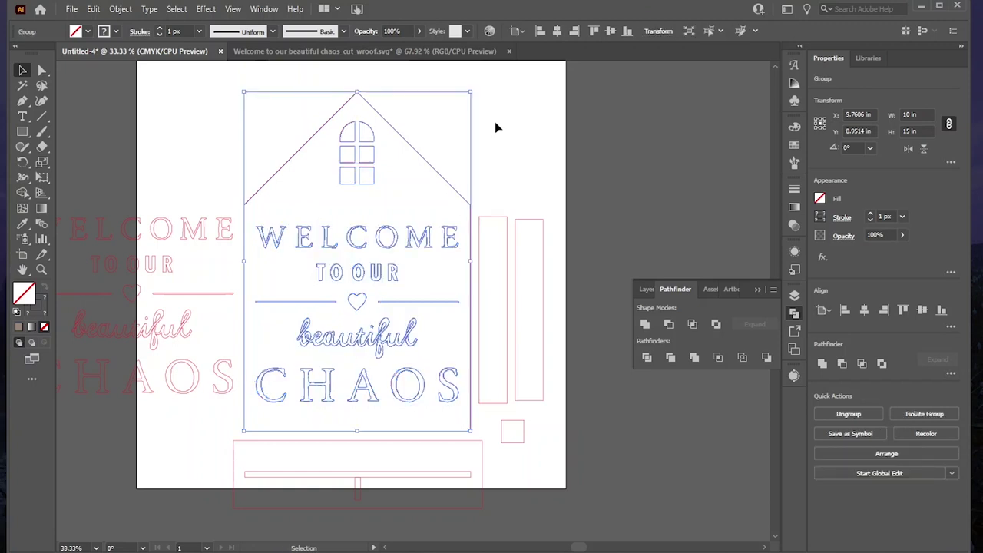
left_click(504, 174)
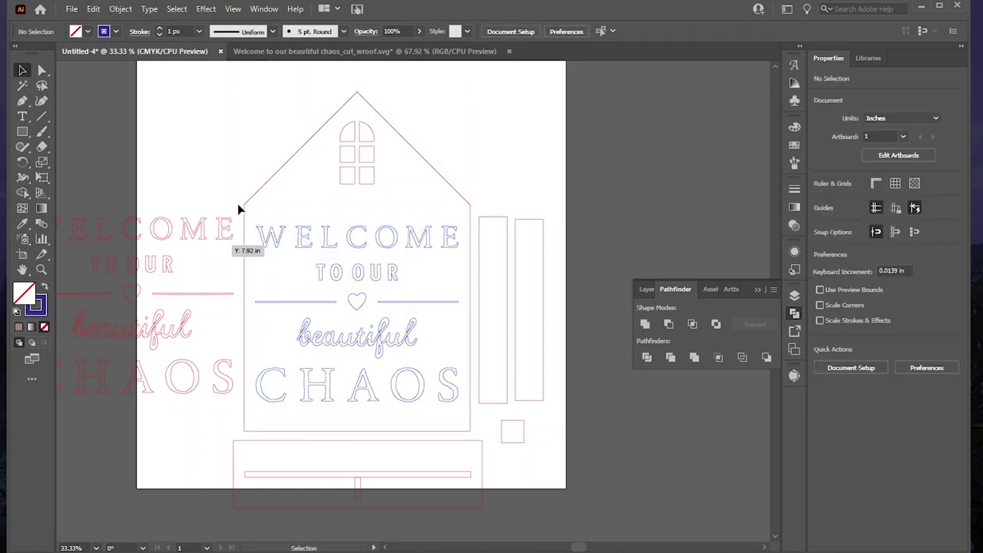
Step: Export the layout as an SVG file named Chaos House, accepting the preset SVG options
left_click(72, 8)
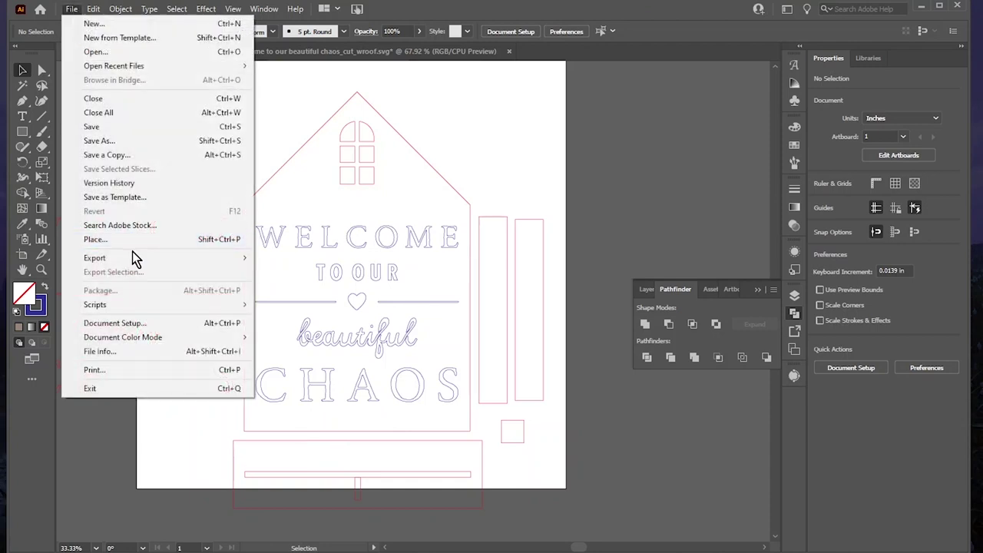
mouse_move(136, 259)
left_click(292, 274)
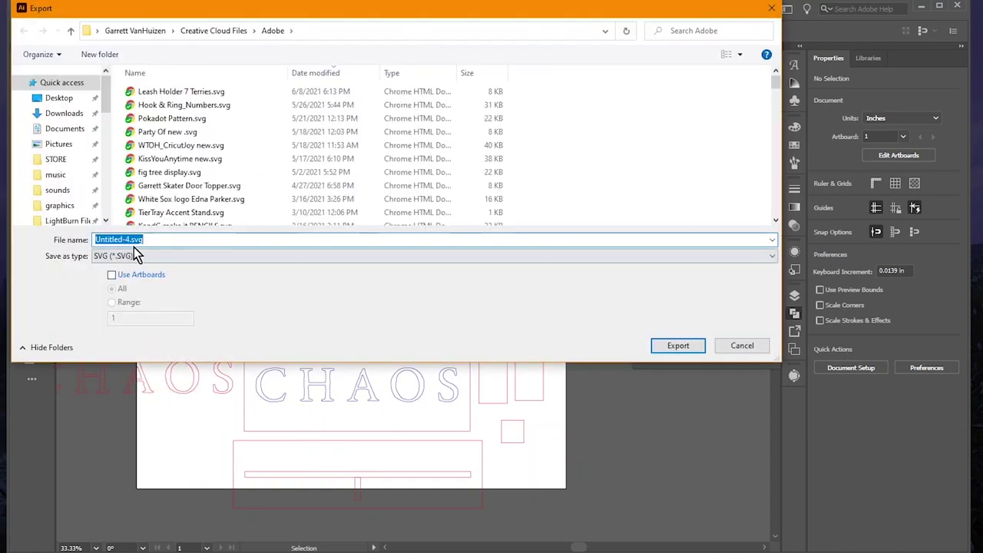
type("Chaos House")
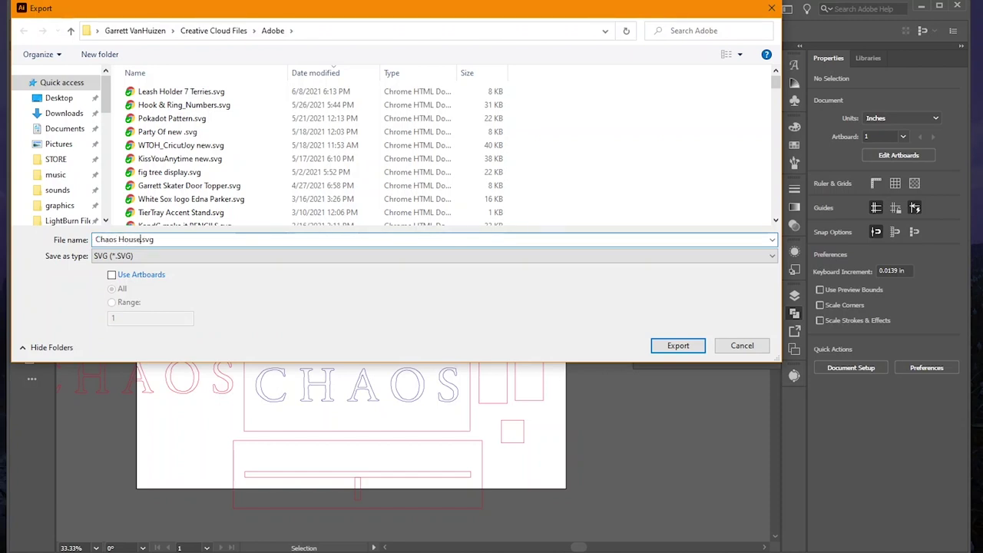
left_click(662, 345)
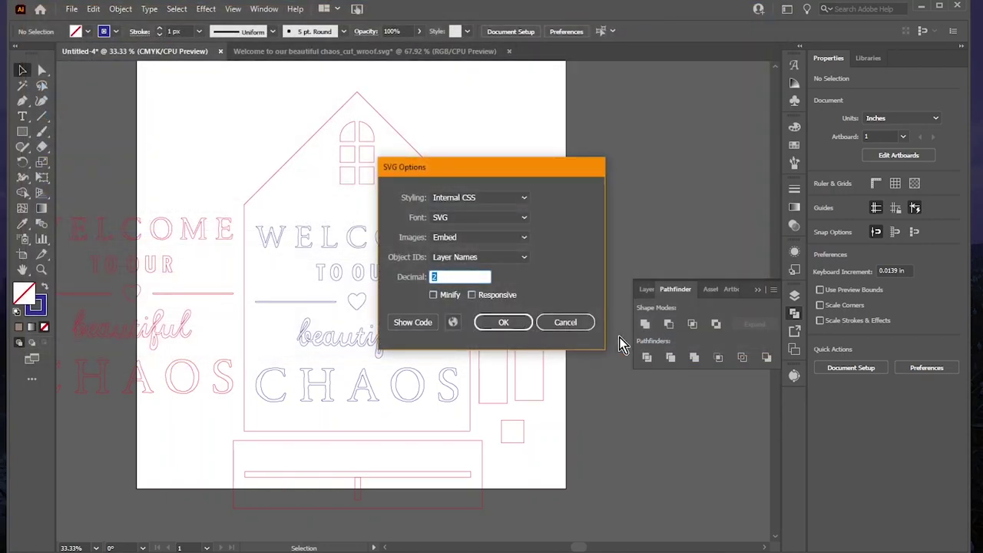
left_click(503, 322)
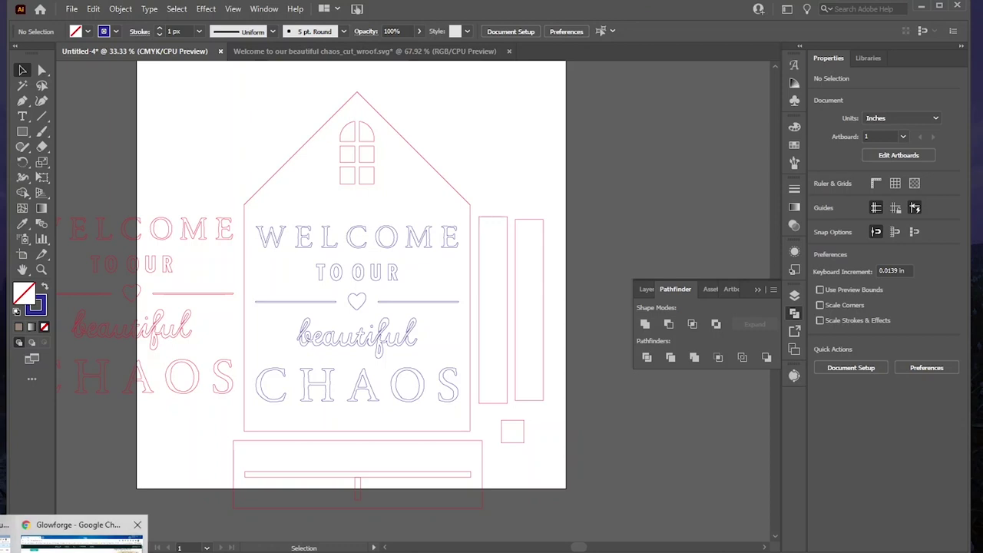
Step: Switch to the Glowforge app in Chrome and upload Chaos House.svg as a new design
left_click(70, 529)
left_click(119, 122)
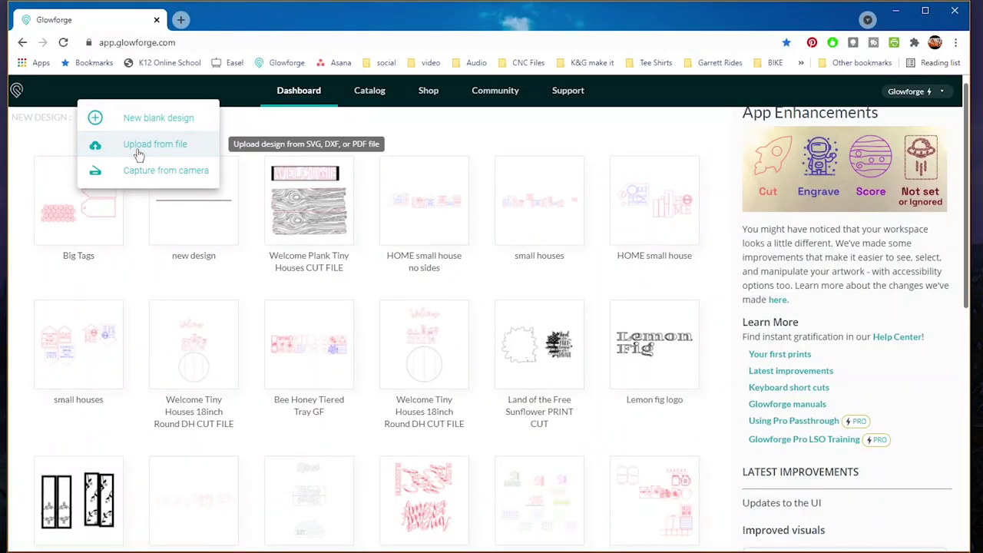
left_click(137, 151)
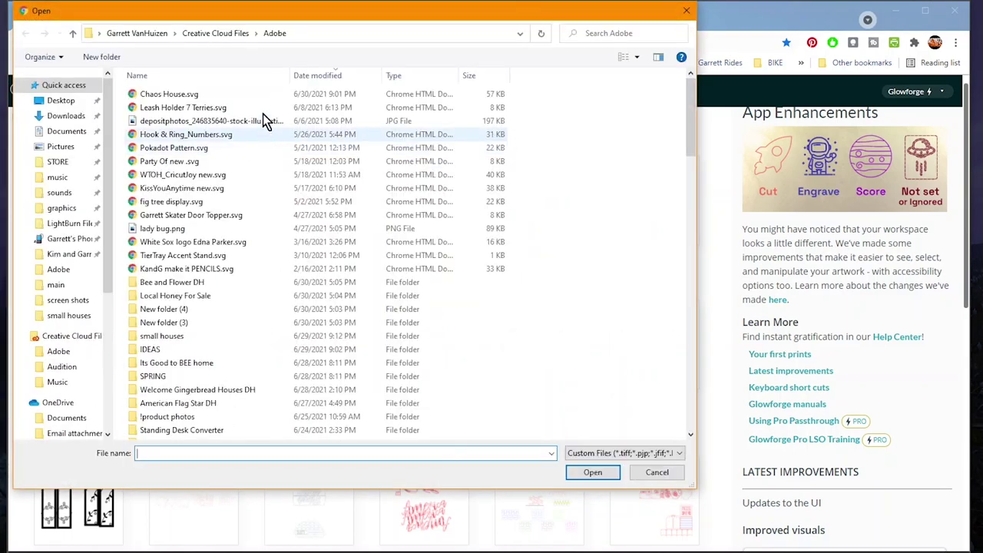
left_click(226, 99)
double_click(226, 100)
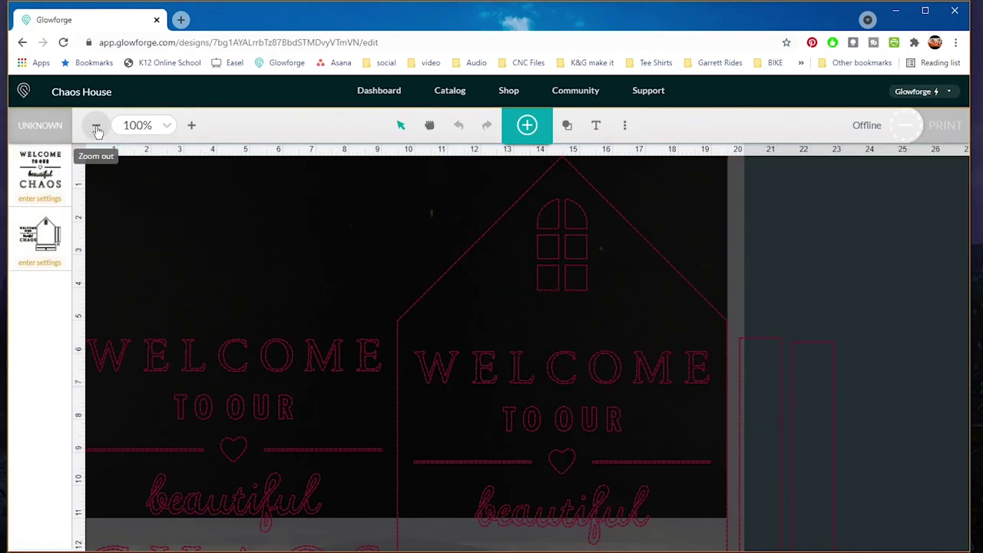
Step: Set the design's material to Thick Draftboard
left_click(96, 125)
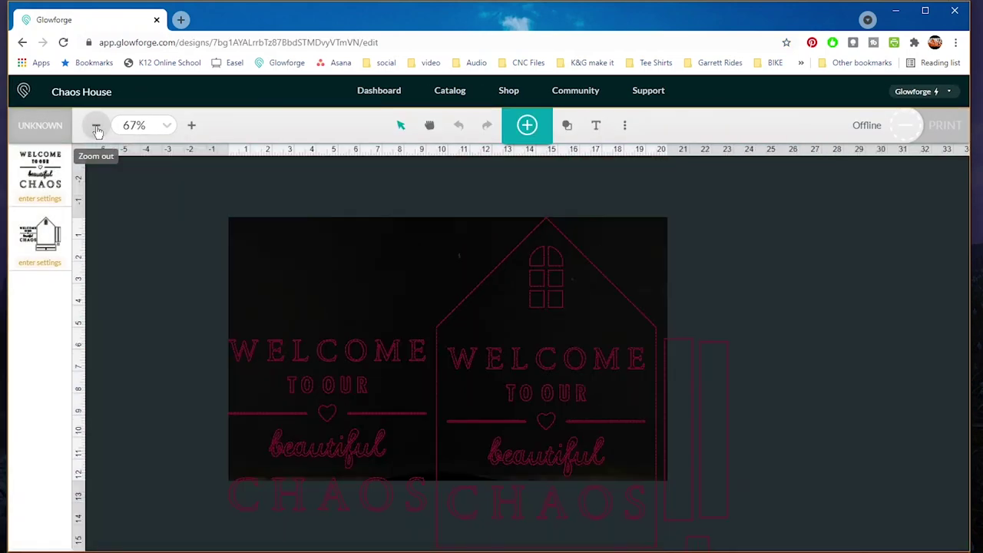
left_click(38, 127)
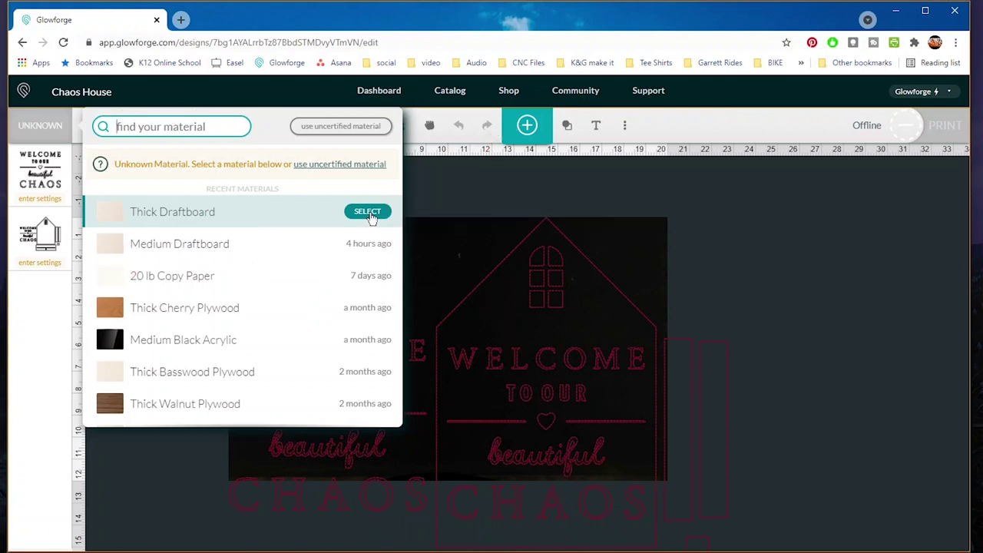
left_click(368, 212)
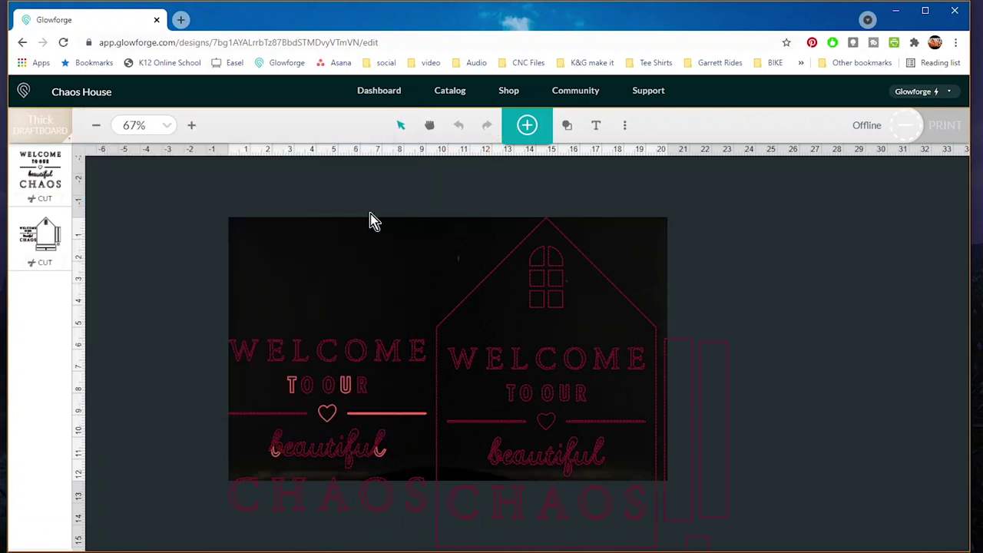
Step: Set the operation for the blue lettering layer inside the house to Score
left_click(38, 172)
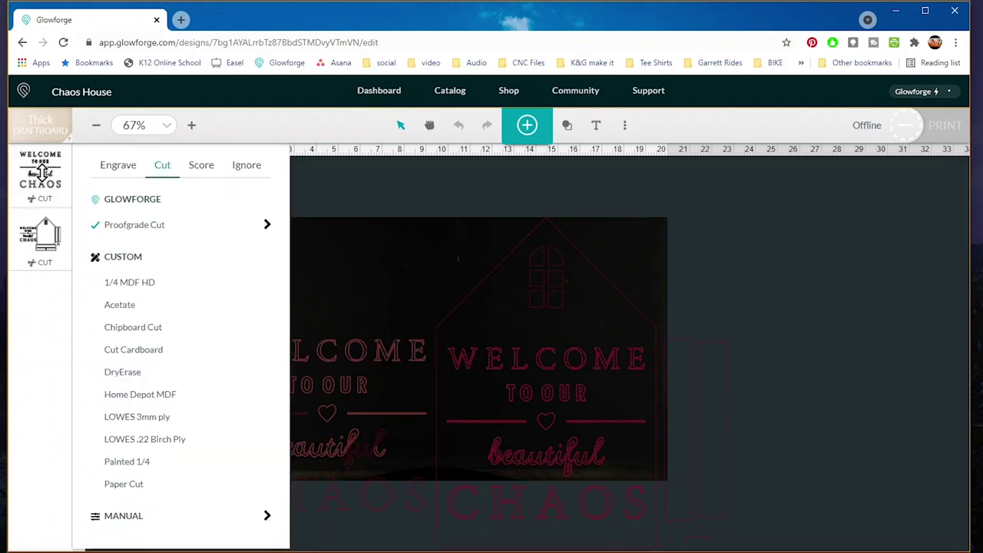
left_click(202, 165)
left_click(388, 186)
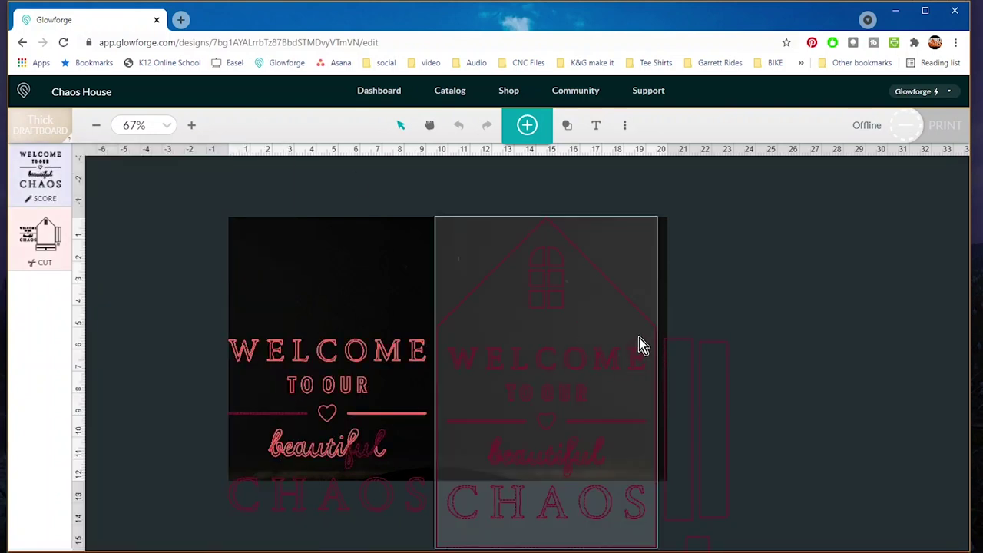
Step: Rotate the whole design a quarter turn counterclockwise and move it so the house fits within the laser bed
key("ctrl+a")
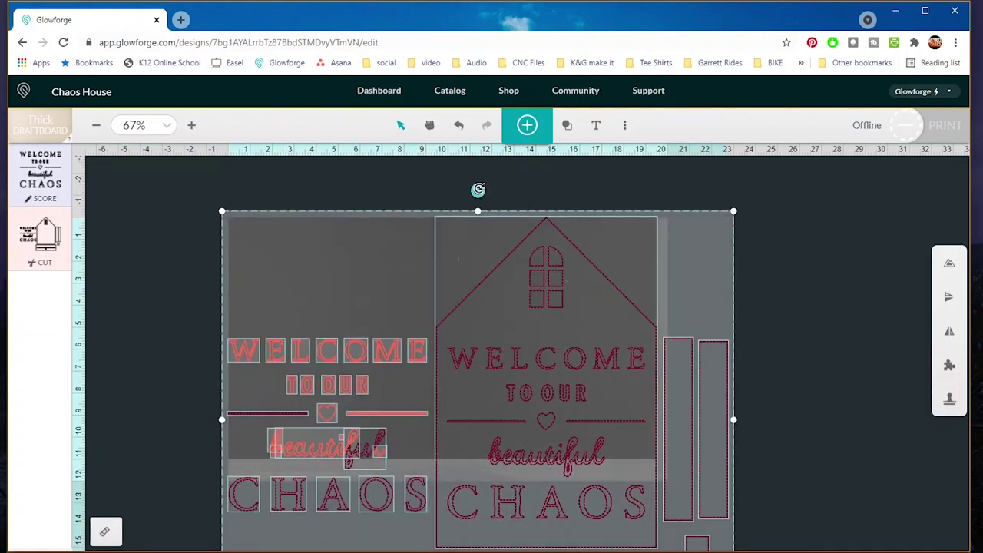
left_click_drag(478, 189, 229, 370)
left_click_drag(575, 376, 559, 365)
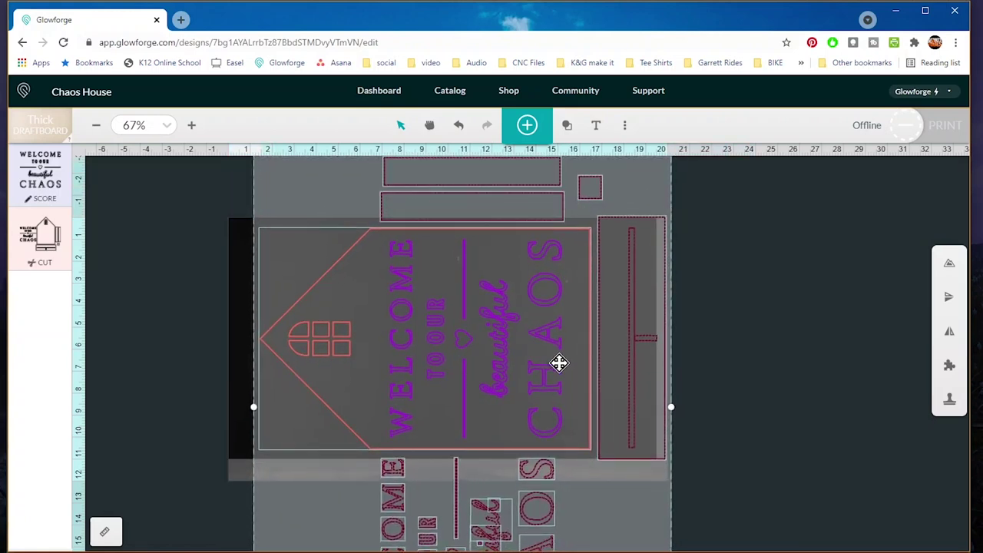
left_click(746, 342)
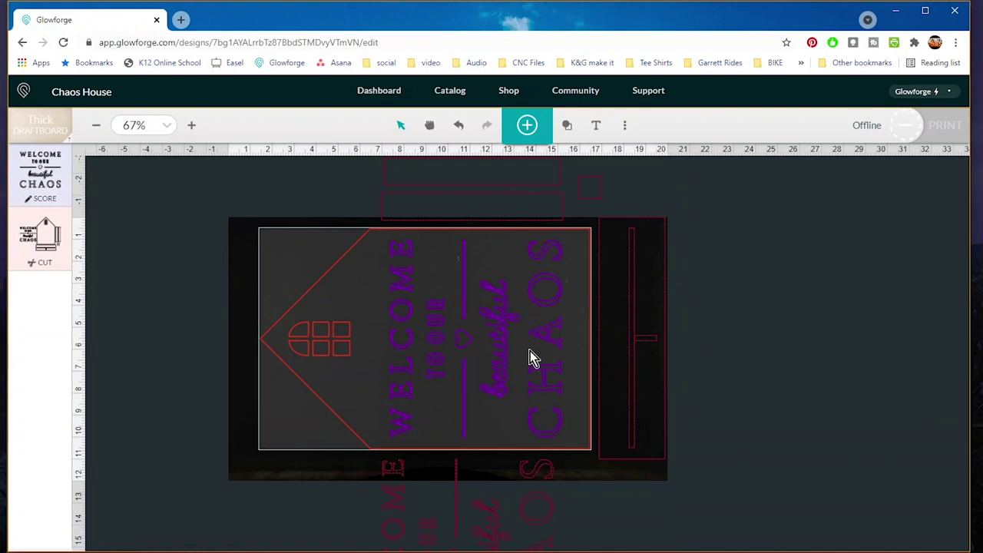